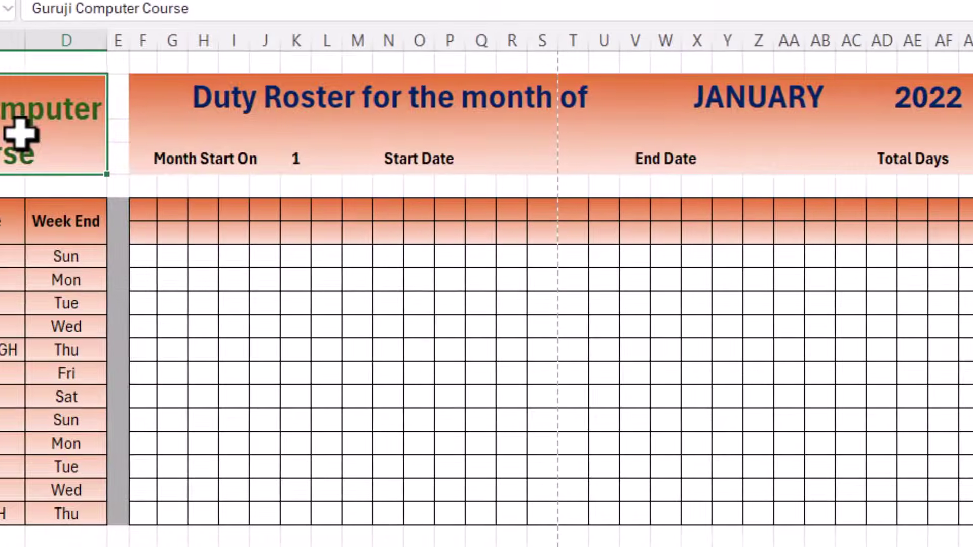
# - Change the month in the duty roster title to FEBRUARY
pyautogui.click(203, 99)
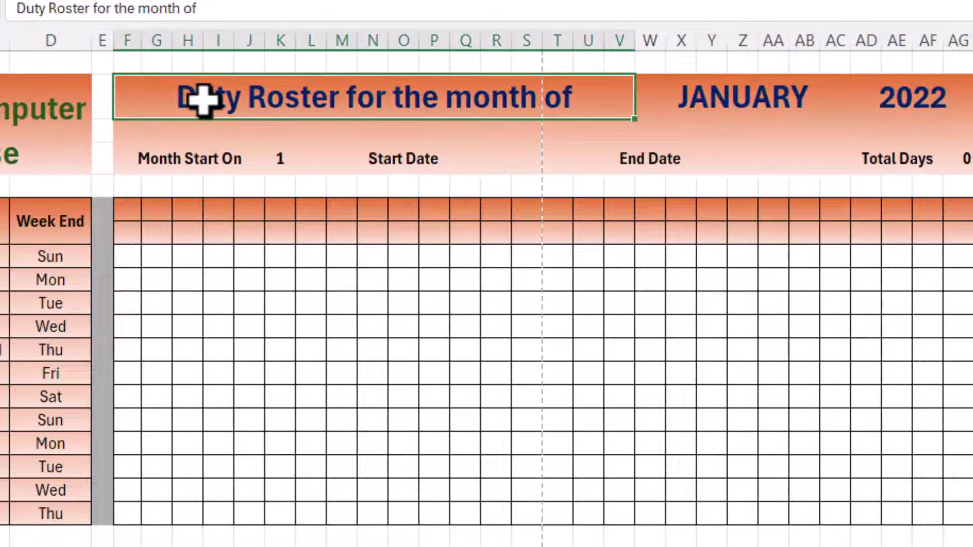
pyautogui.hscroll(3, 394, 108)
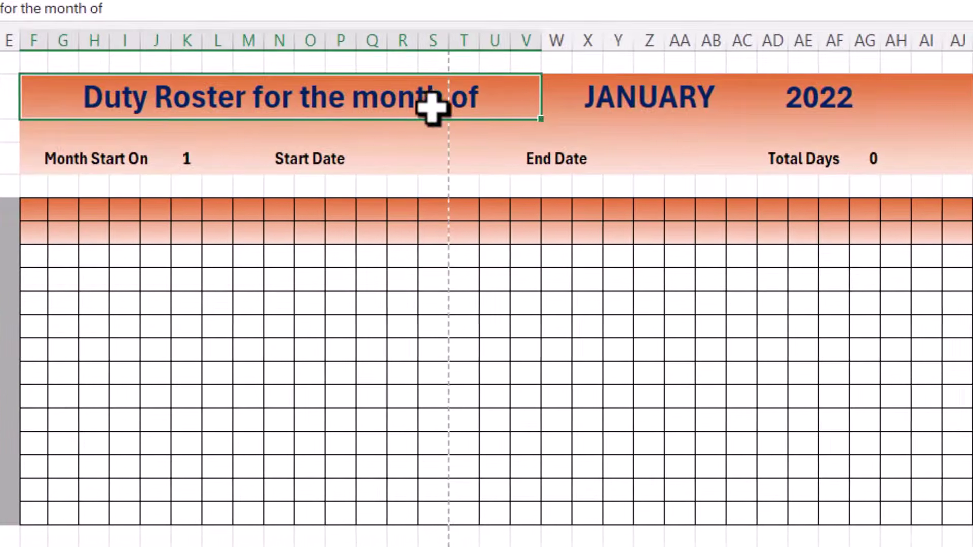
pyautogui.click(619, 108)
pyautogui.click(831, 109)
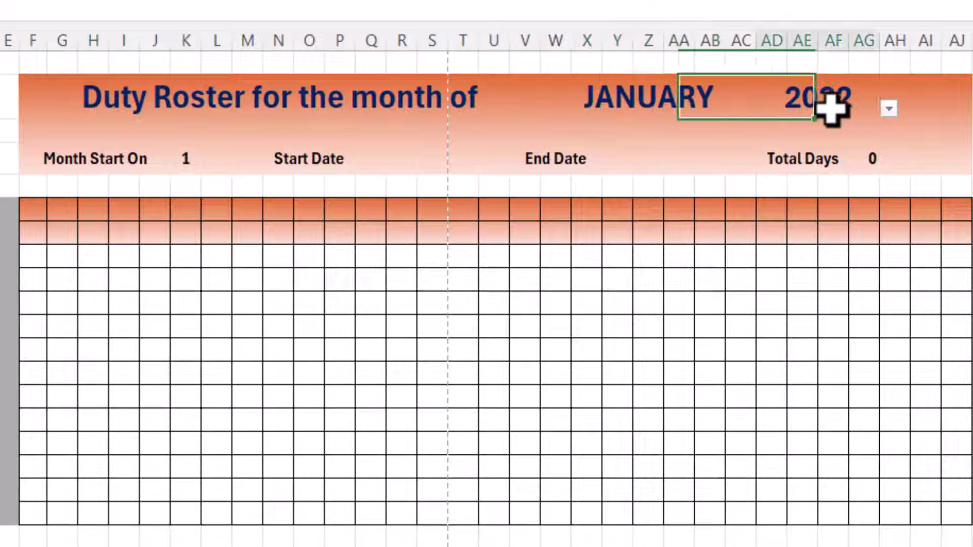
pyautogui.click(654, 109)
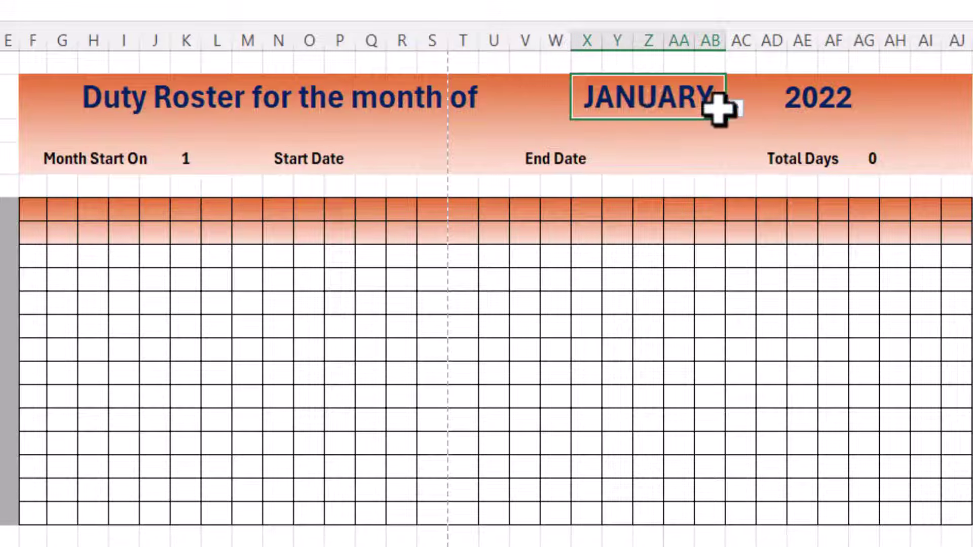
pyautogui.click(734, 109)
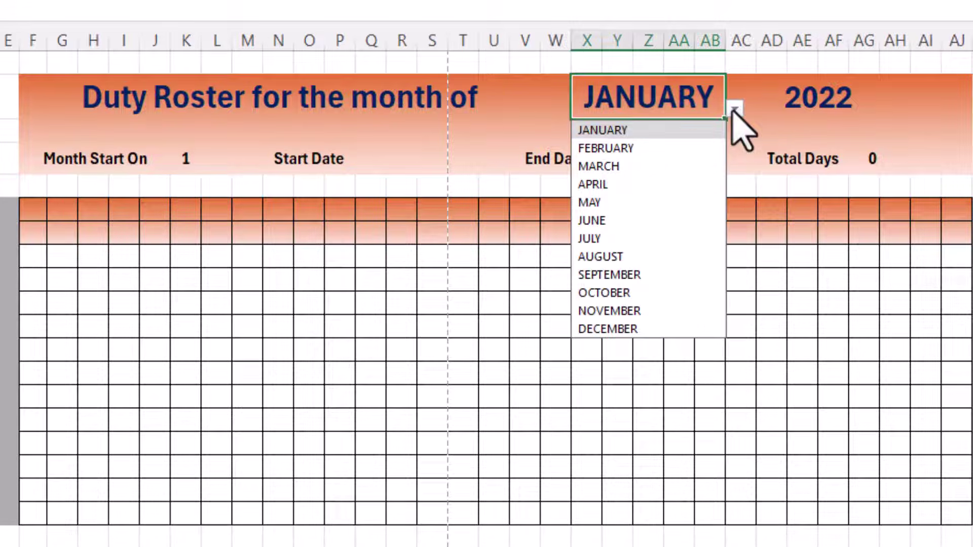
pyautogui.click(682, 147)
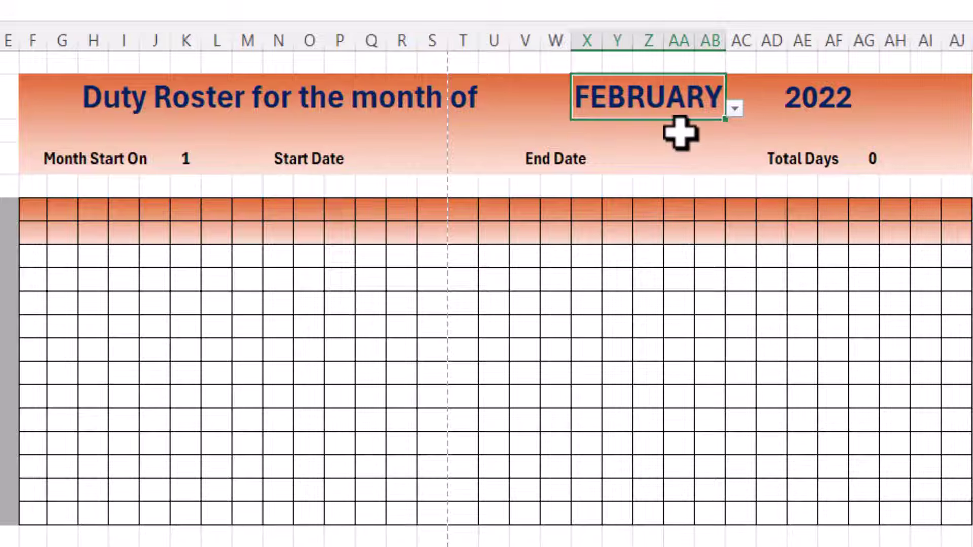
# - Choose 2022 as the year in the duty roster title
pyautogui.click(872, 95)
pyautogui.click(888, 109)
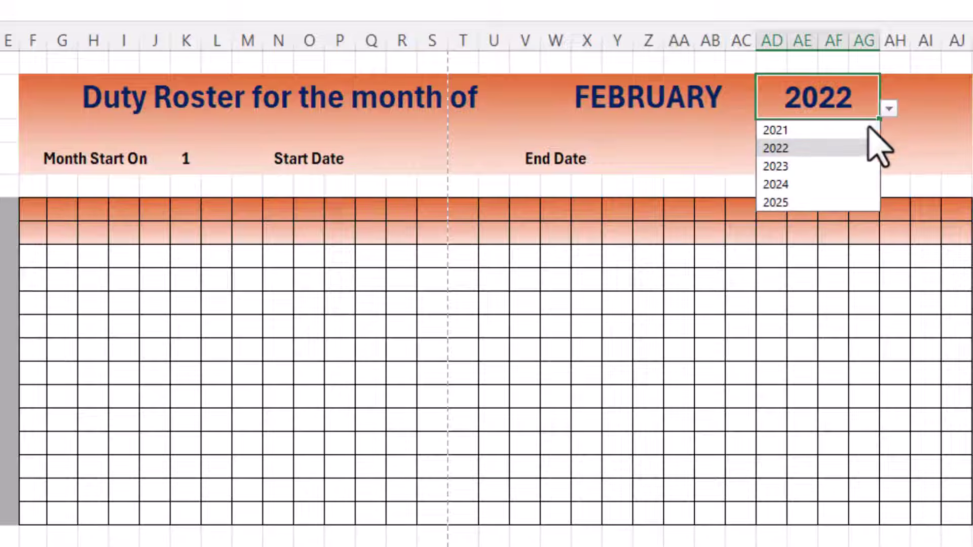
pyautogui.click(819, 148)
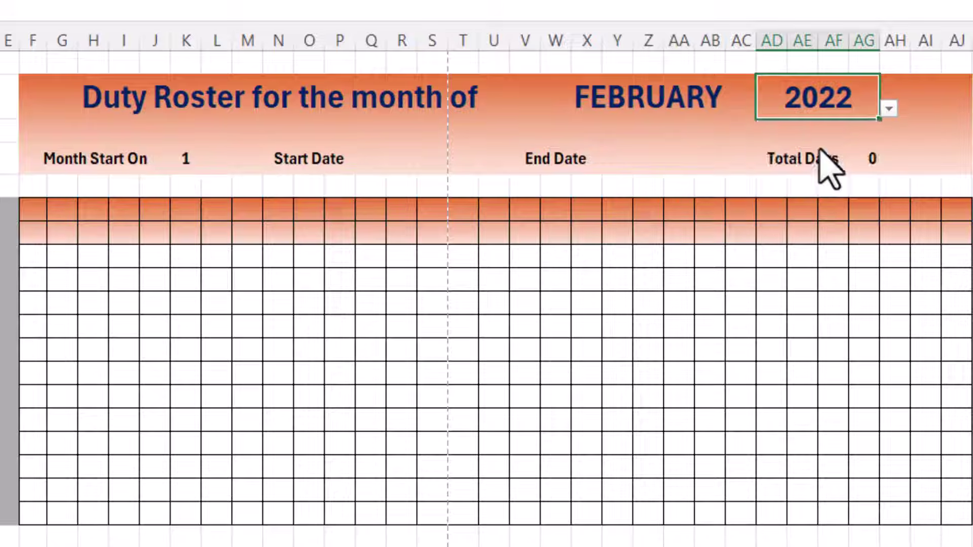
pyautogui.click(676, 98)
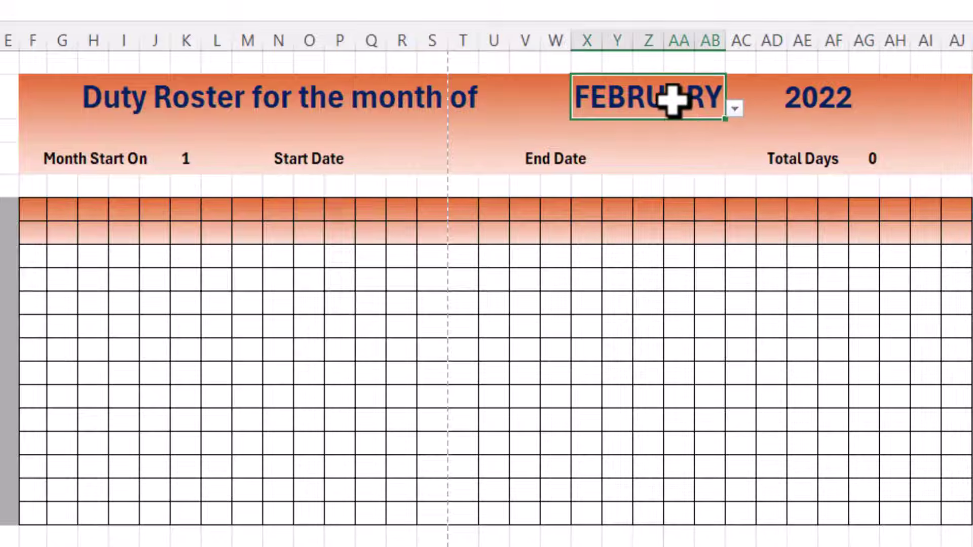
pyautogui.click(795, 102)
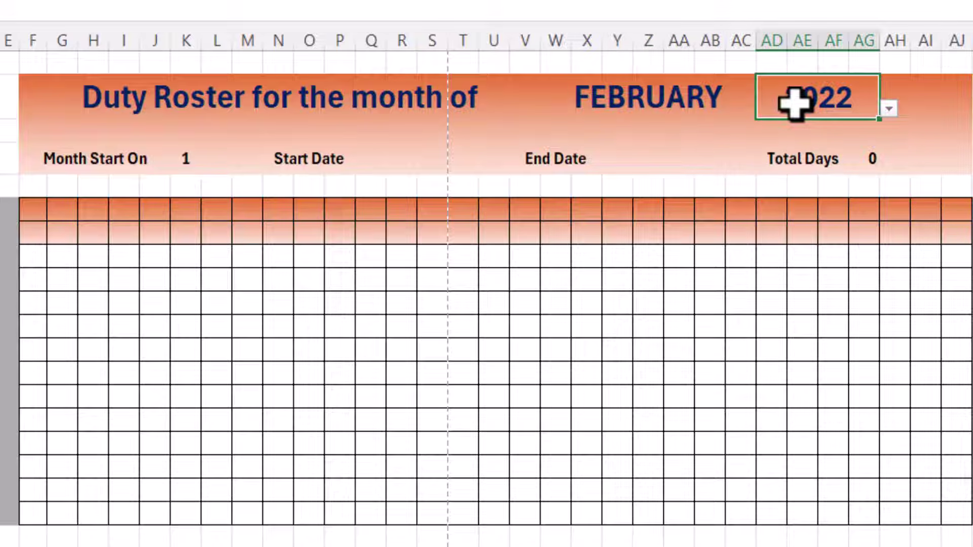
pyautogui.click(699, 101)
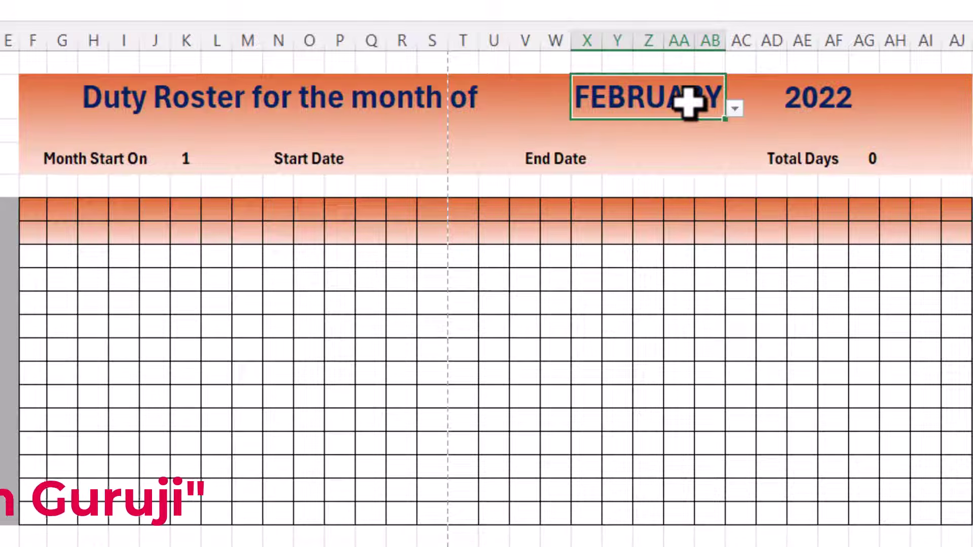
pyautogui.click(417, 159)
pyautogui.click(638, 159)
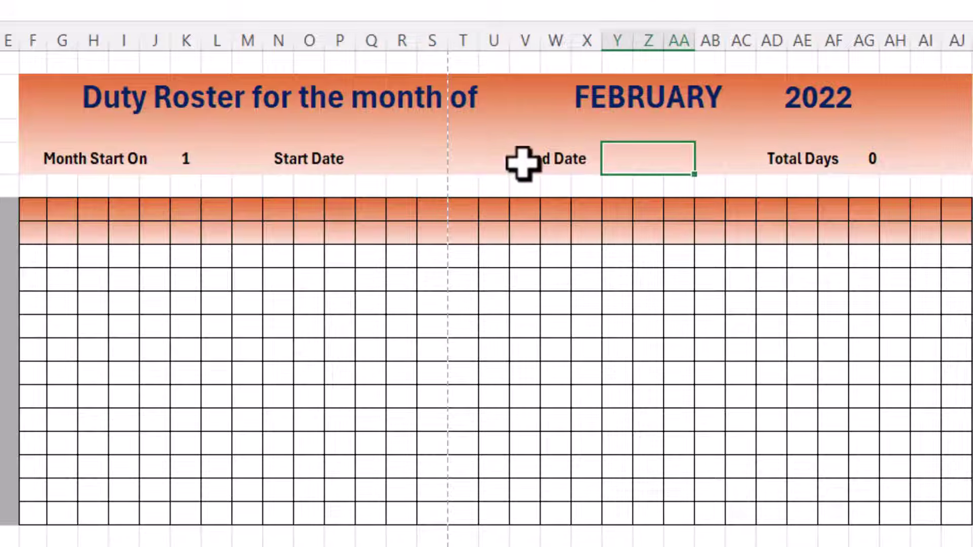
# - Calculate the Start Date in Q4 from the start day, month and year with =DATEVALUE(K4&X2&AD2)
pyautogui.click(395, 158)
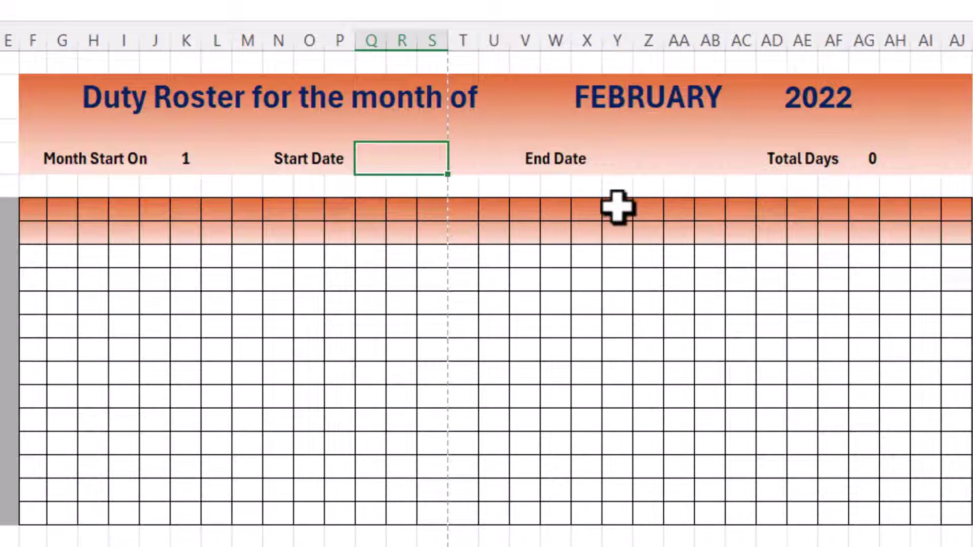
pyautogui.write('=')
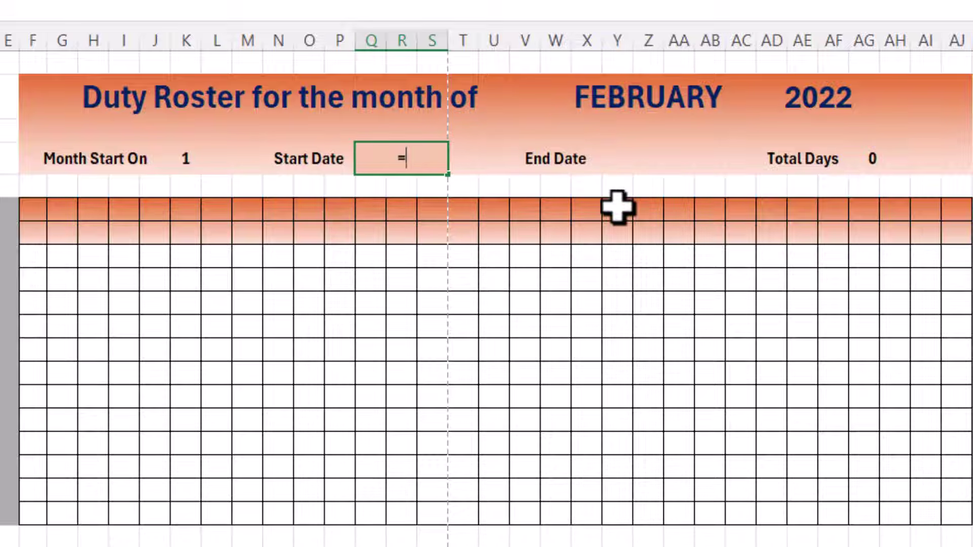
pyautogui.write('datevalue')
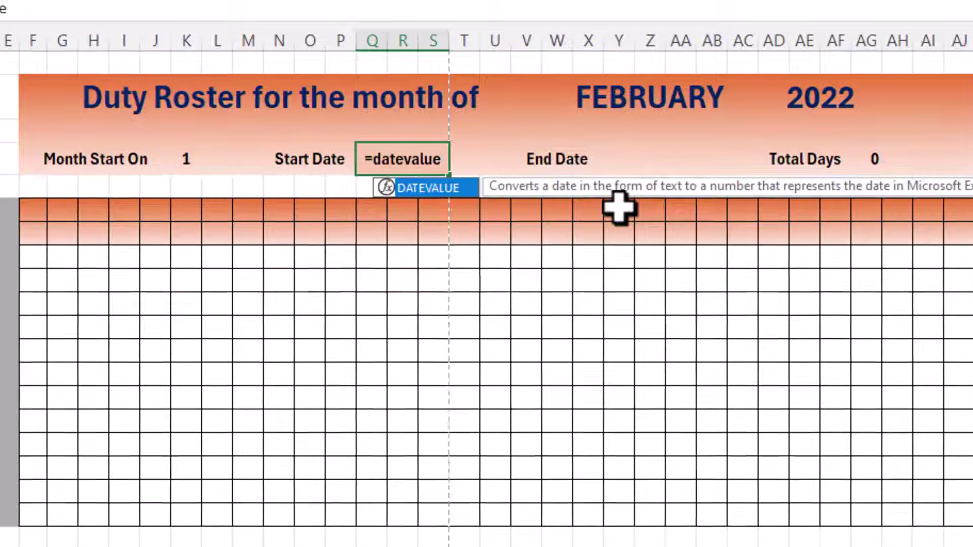
pyautogui.write('(')
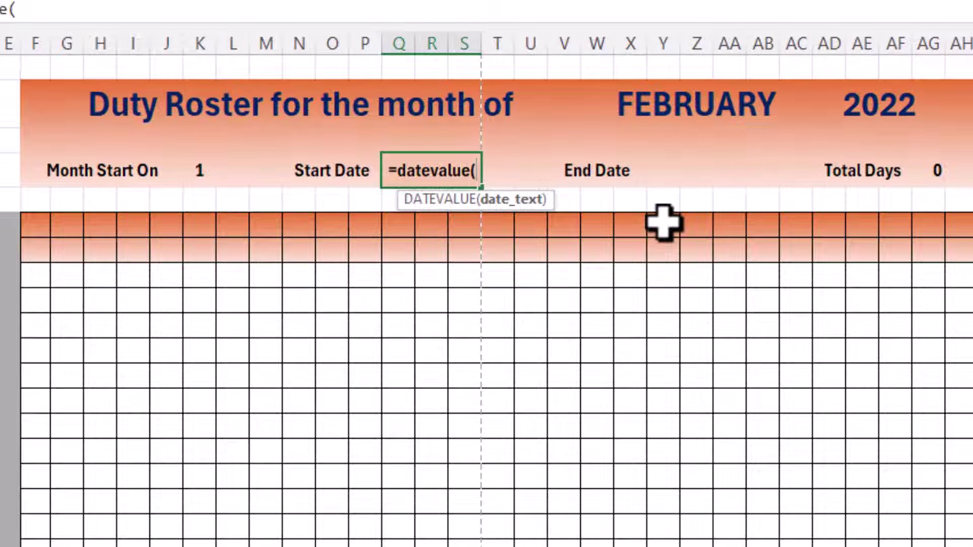
pyautogui.write('"1"')
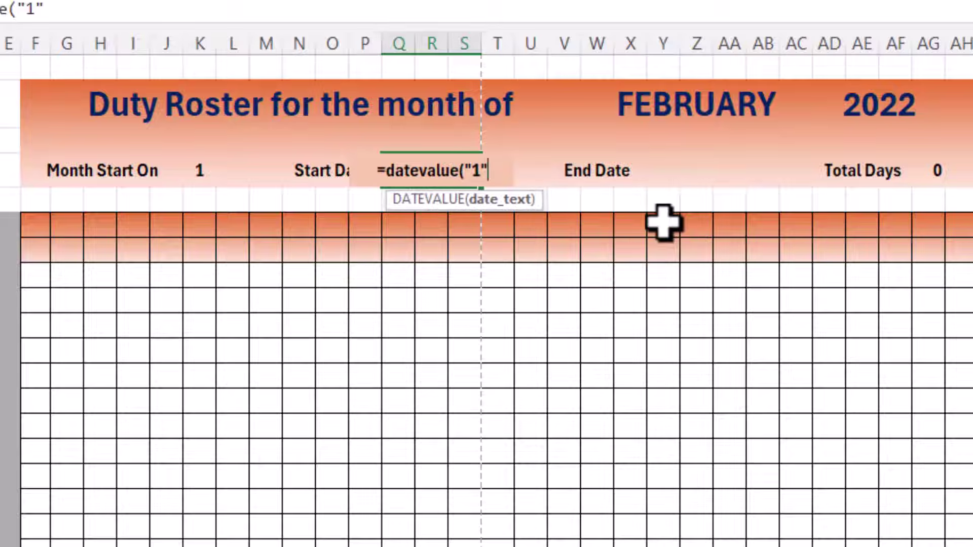
pyautogui.press('BackSpace')
pyautogui.press('BackSpace')
pyautogui.press('BackSpace')
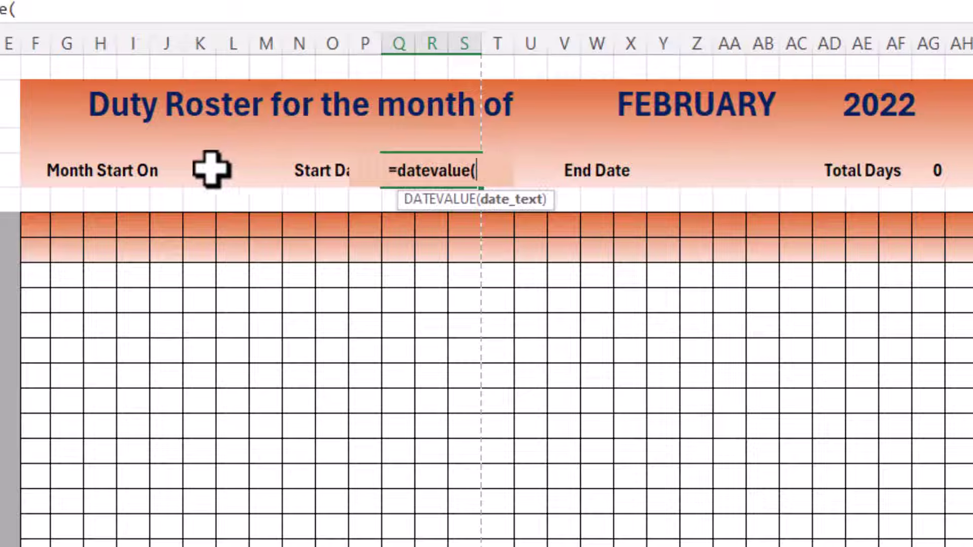
pyautogui.click(211, 169)
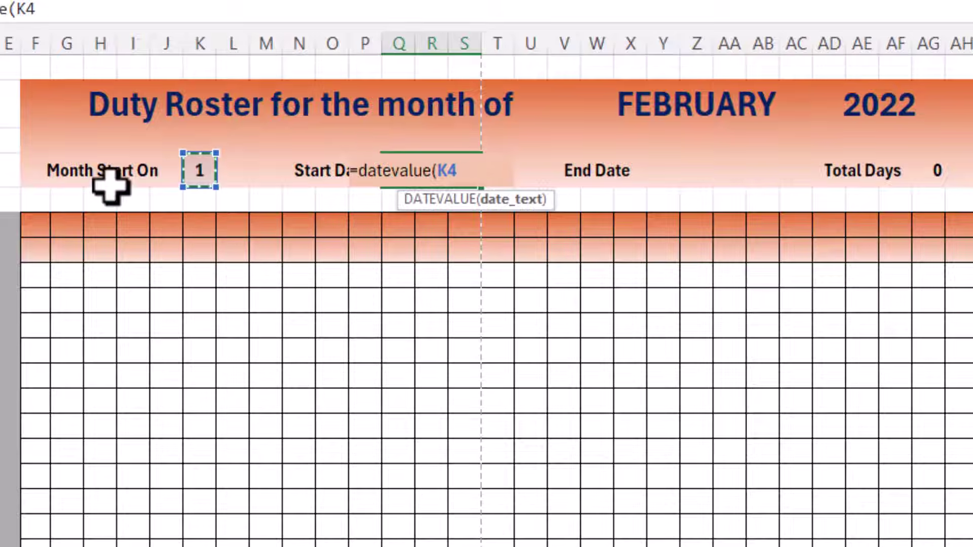
pyautogui.write('&')
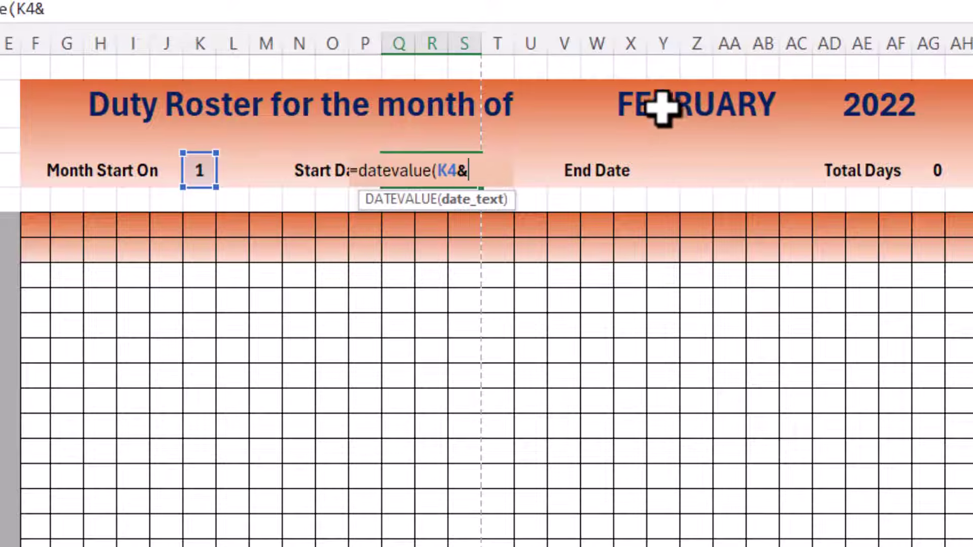
pyautogui.click(678, 108)
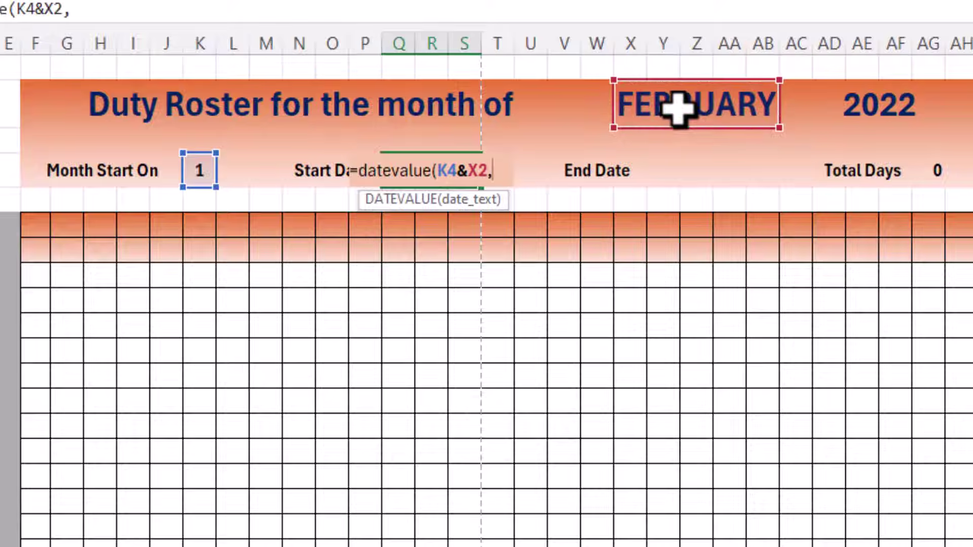
pyautogui.press('BackSpace')
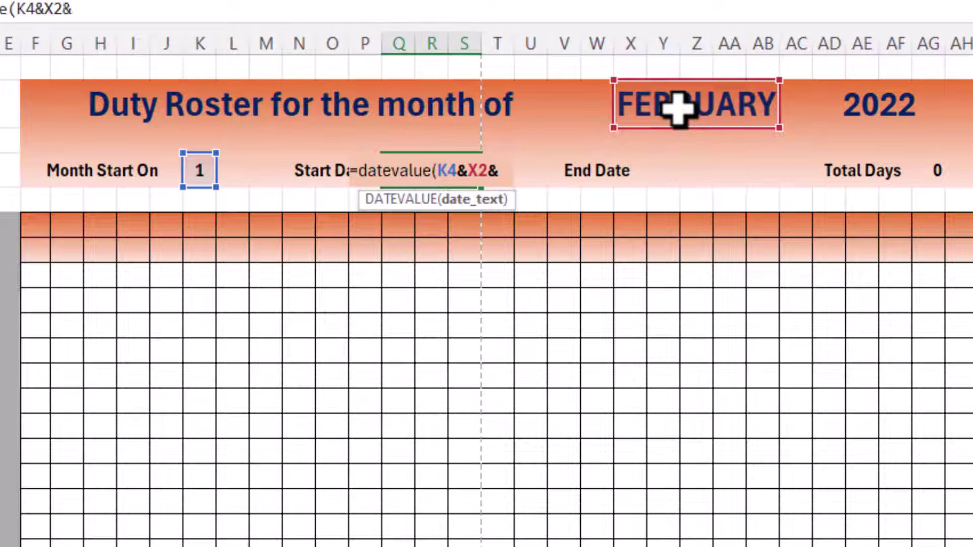
pyautogui.write('&')
pyautogui.click(907, 104)
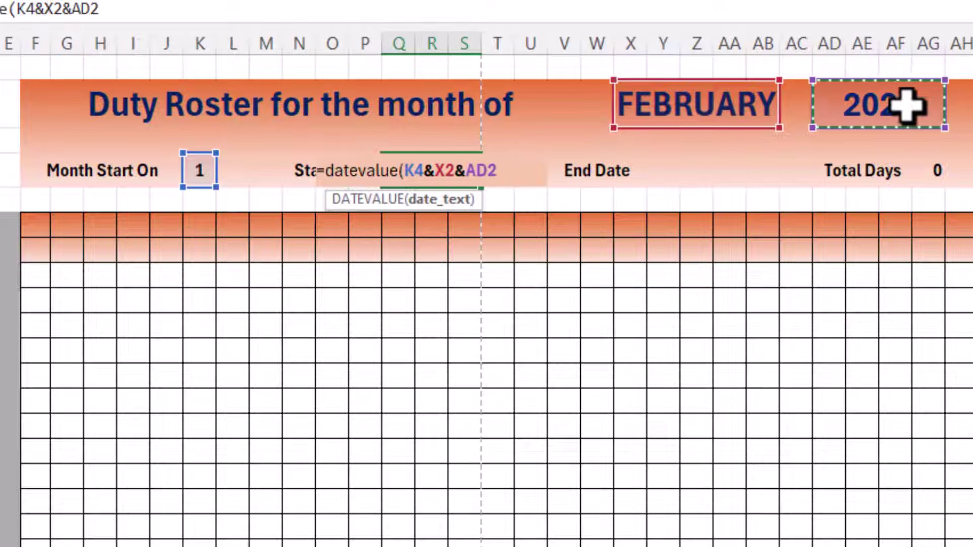
pyautogui.write(')')
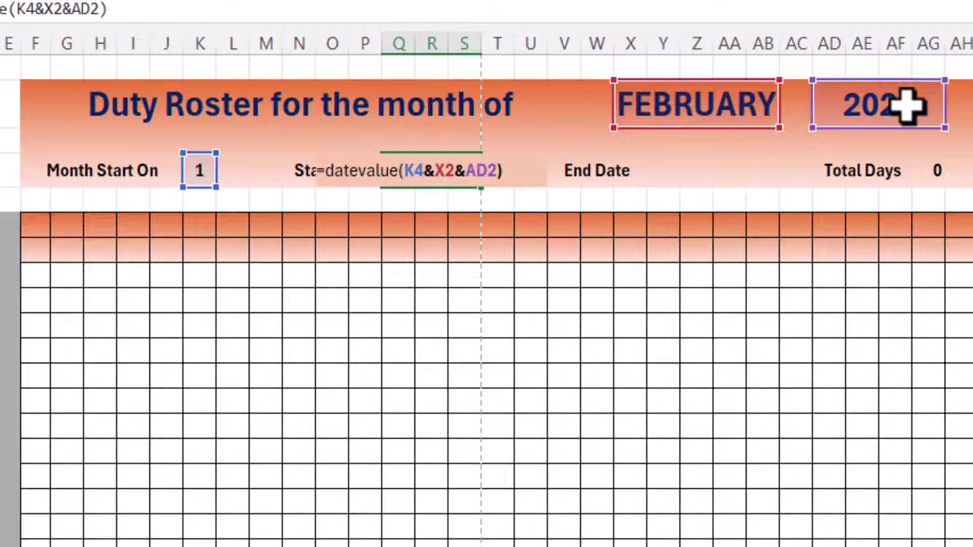
pyautogui.press('Return')
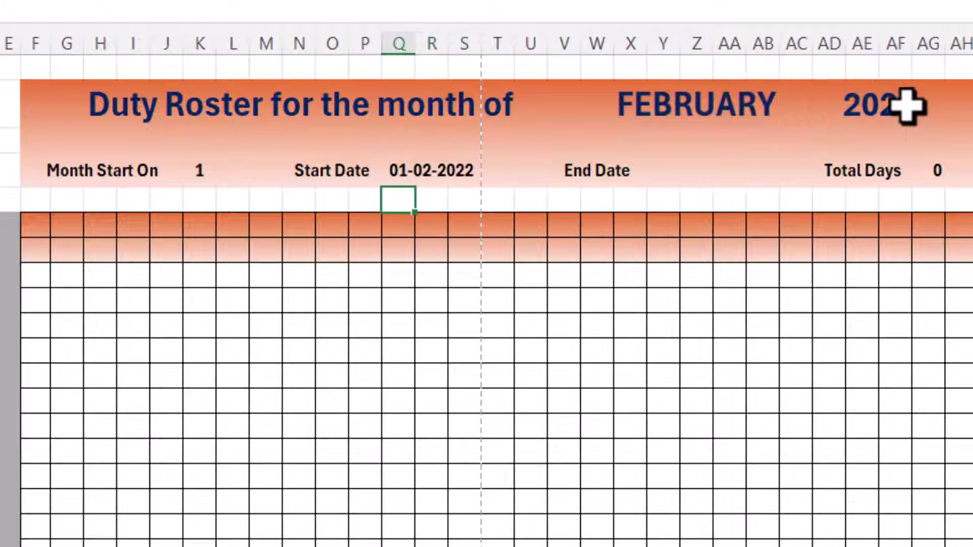
# - Set the month in the duty roster title to JANUARY to test the Start Date formula
pyautogui.click(436, 168)
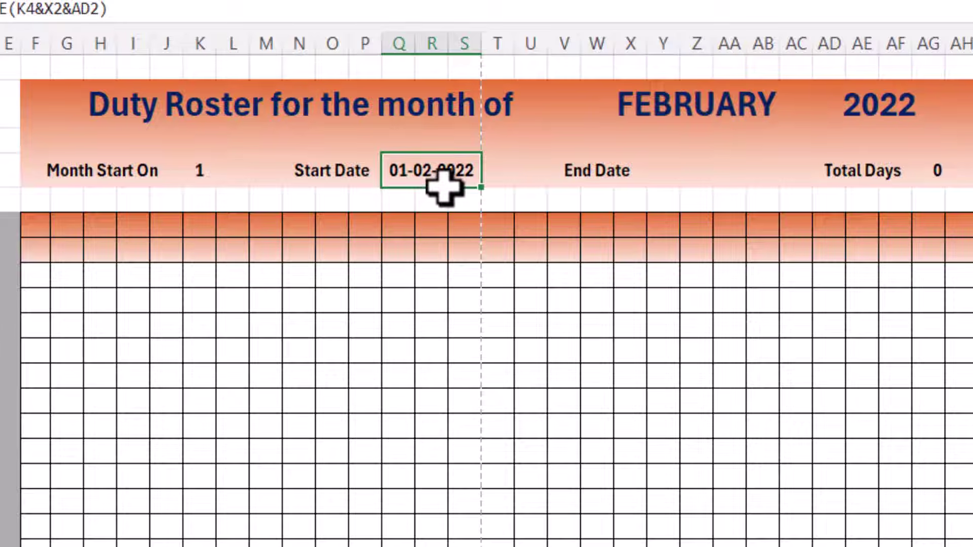
pyautogui.click(760, 104)
pyautogui.click(789, 116)
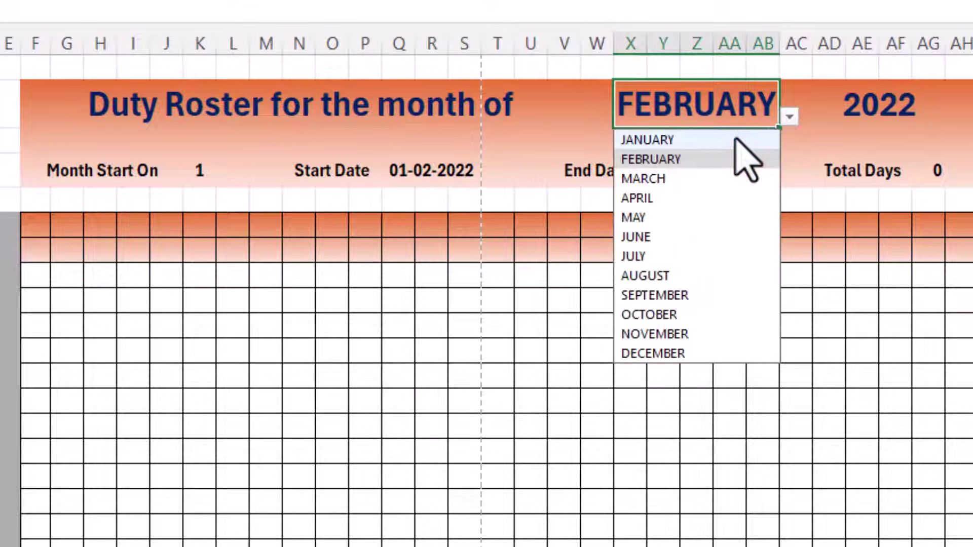
pyautogui.click(725, 140)
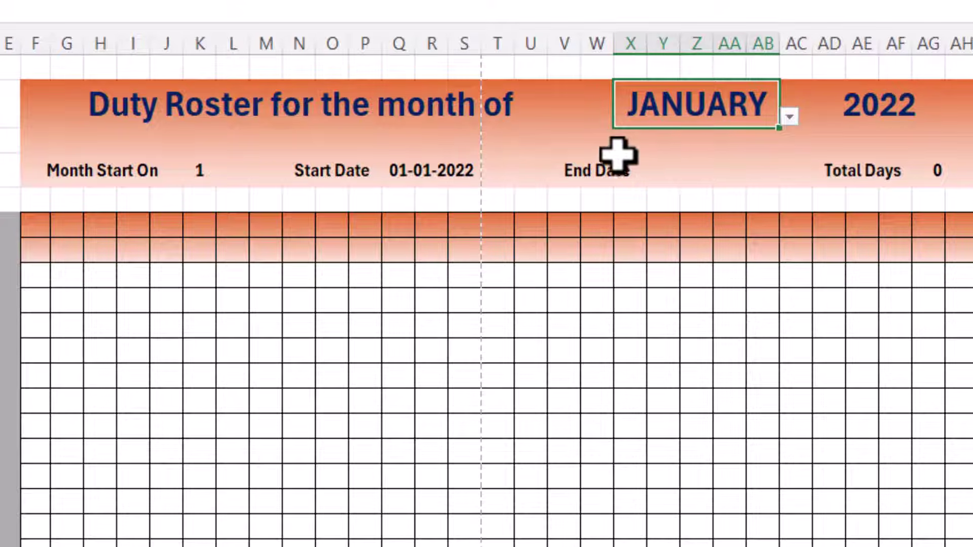
# - Calculate the End Date in Y4 from the Start Date with =EOMONTH(Q4,0)
pyautogui.click(695, 169)
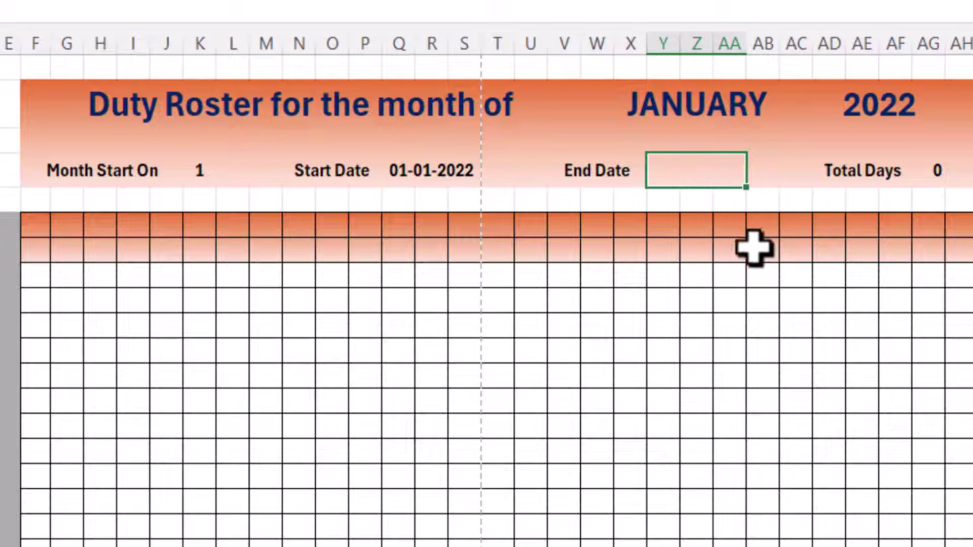
pyautogui.press('F2')
pyautogui.write('=eo')
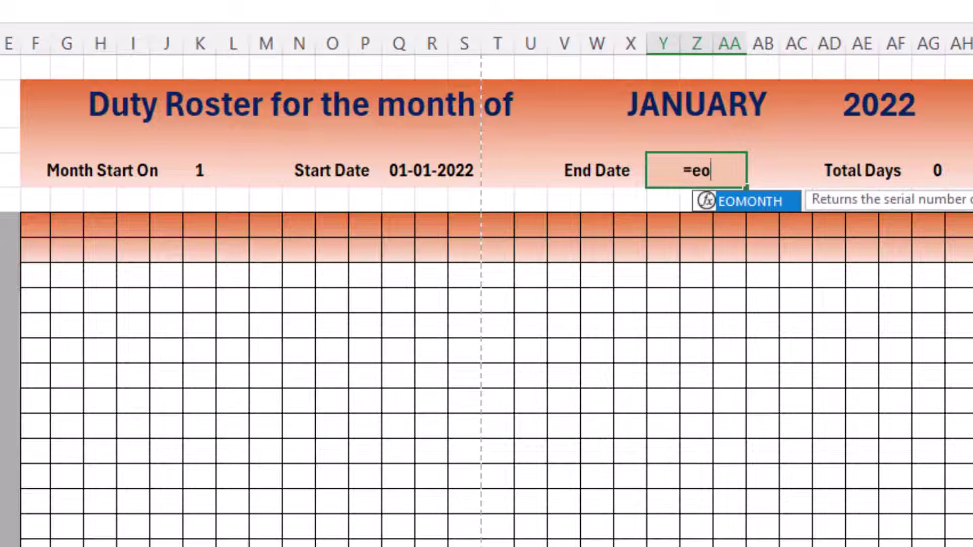
pyautogui.write('mont')
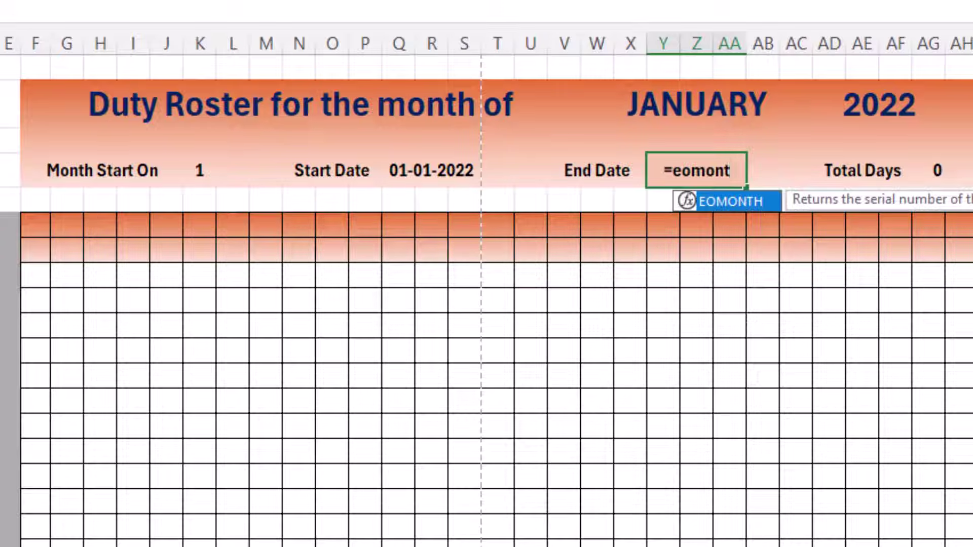
pyautogui.write('h')
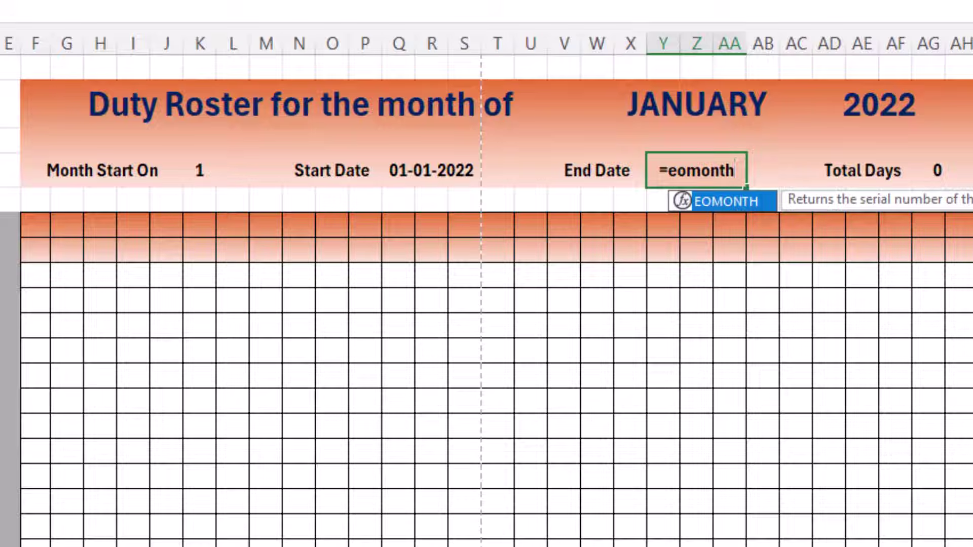
pyautogui.write('(')
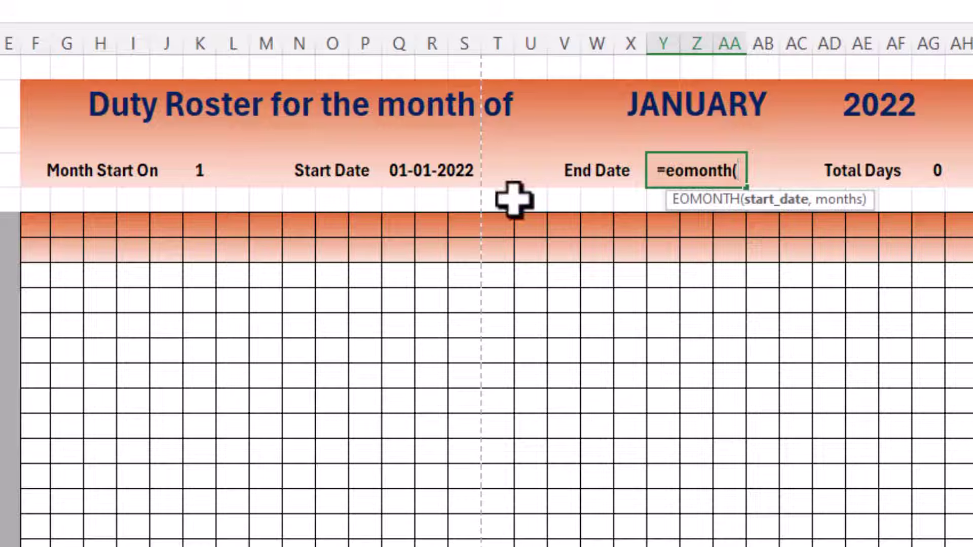
pyautogui.click(406, 172)
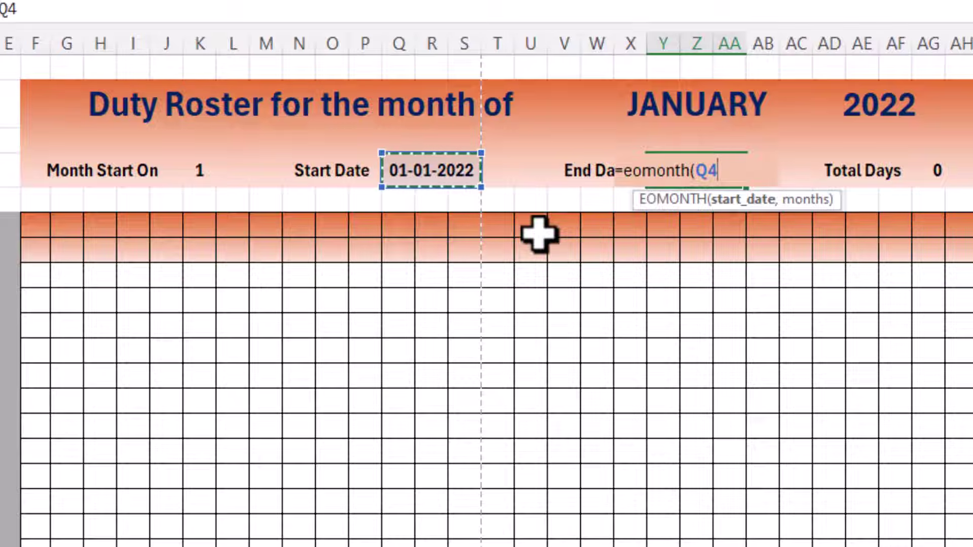
pyautogui.write(',')
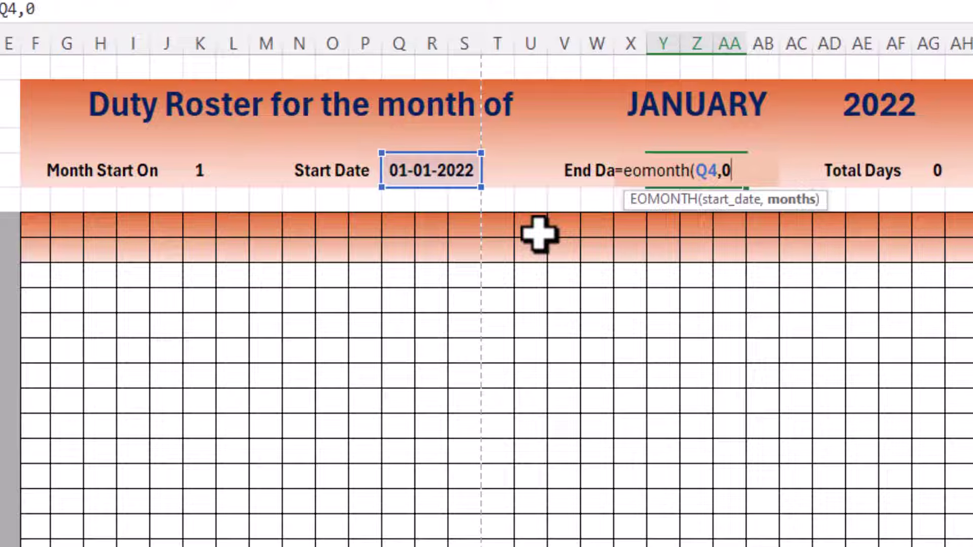
pyautogui.write('0)')
pyautogui.press('Return')
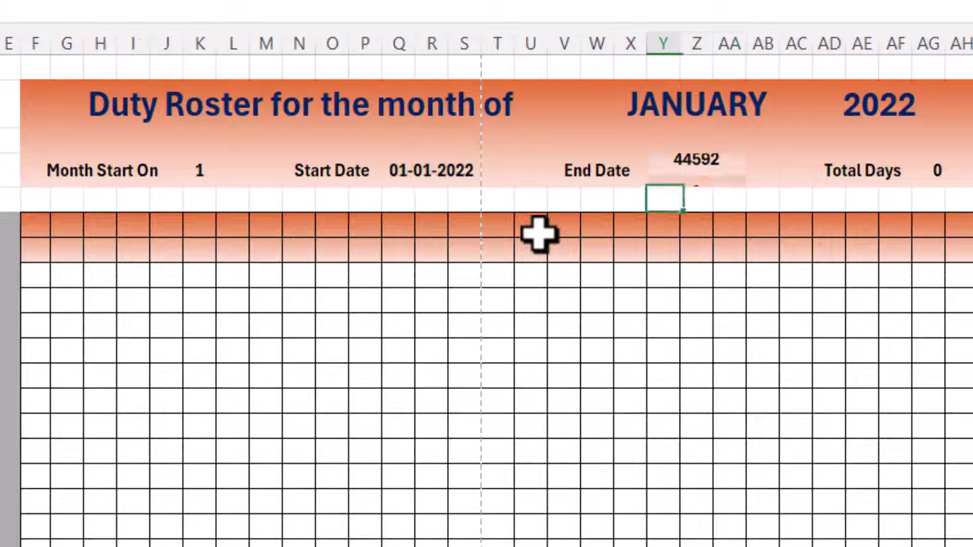
# - Format the End Date as a Short Date, then copy the Start Date cell's formatting onto it
pyautogui.click(687, 177)
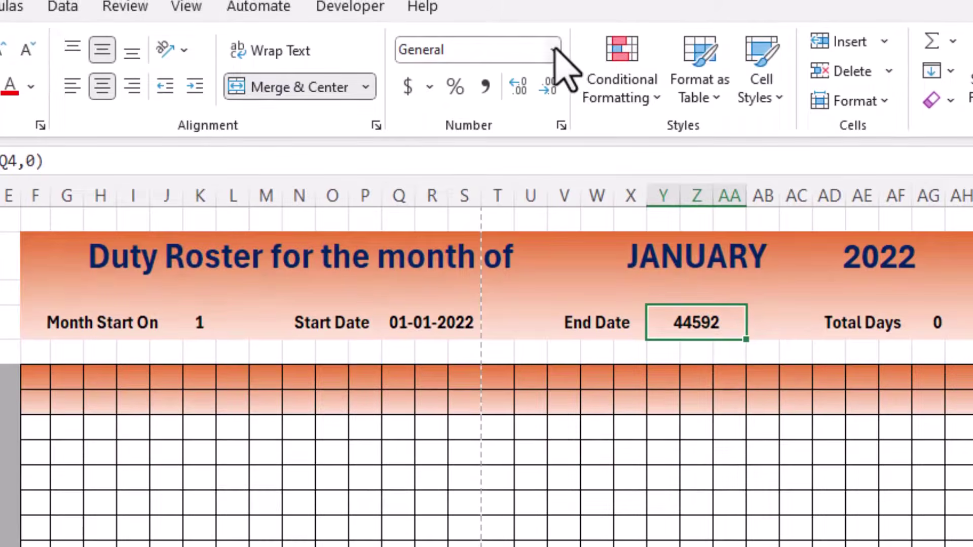
pyautogui.click(554, 49)
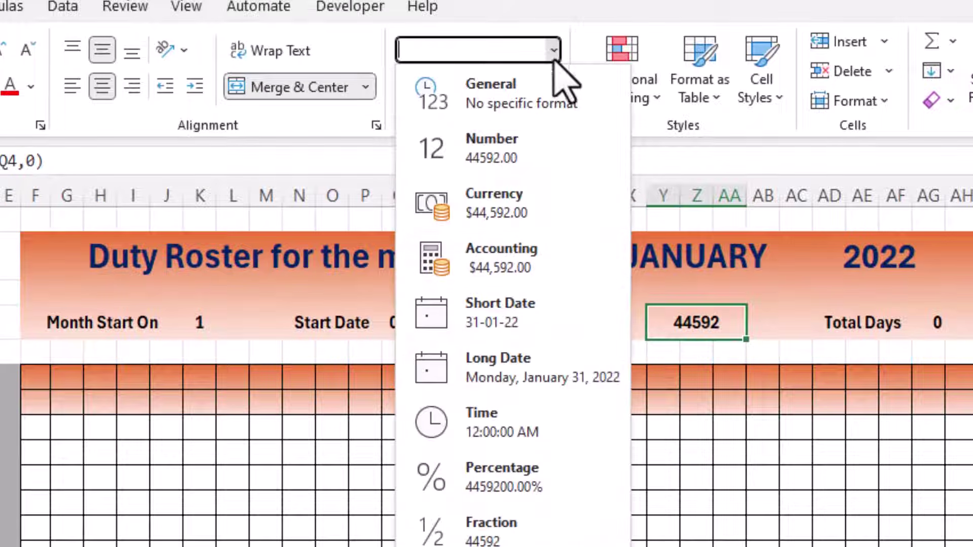
pyautogui.click(522, 325)
pyautogui.click(434, 322)
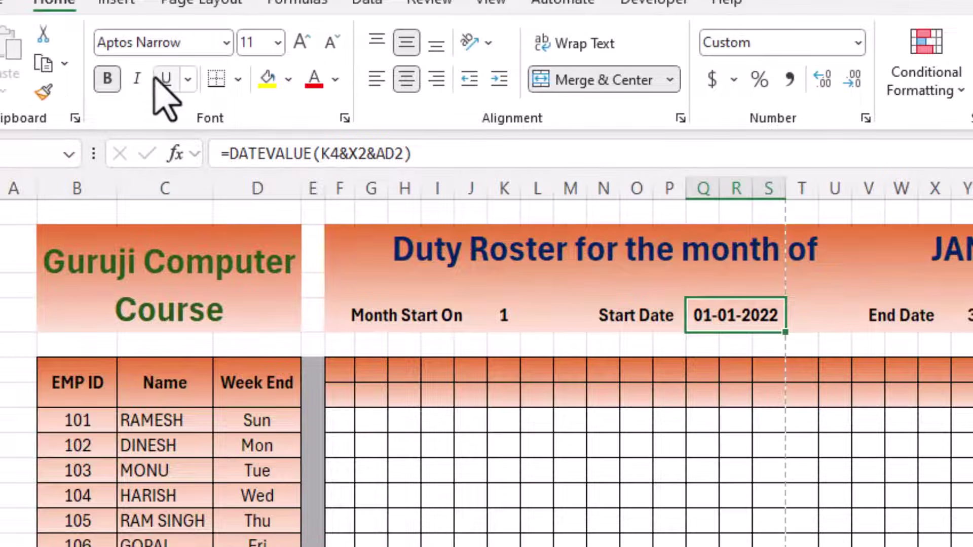
pyautogui.click(44, 91)
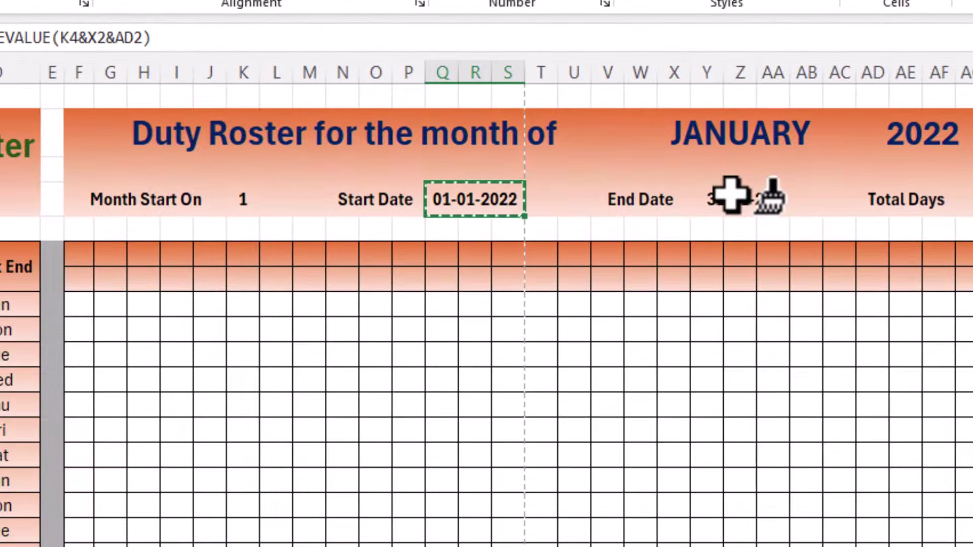
pyautogui.click(730, 197)
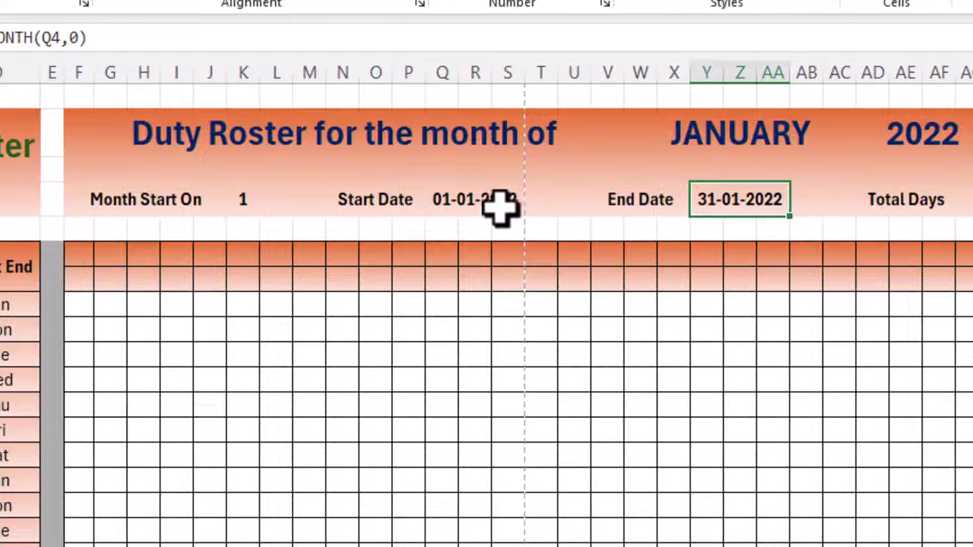
# - Set the month in the duty roster title to FEBRUARY to test the End Date formula
pyautogui.click(475, 203)
pyautogui.click(707, 203)
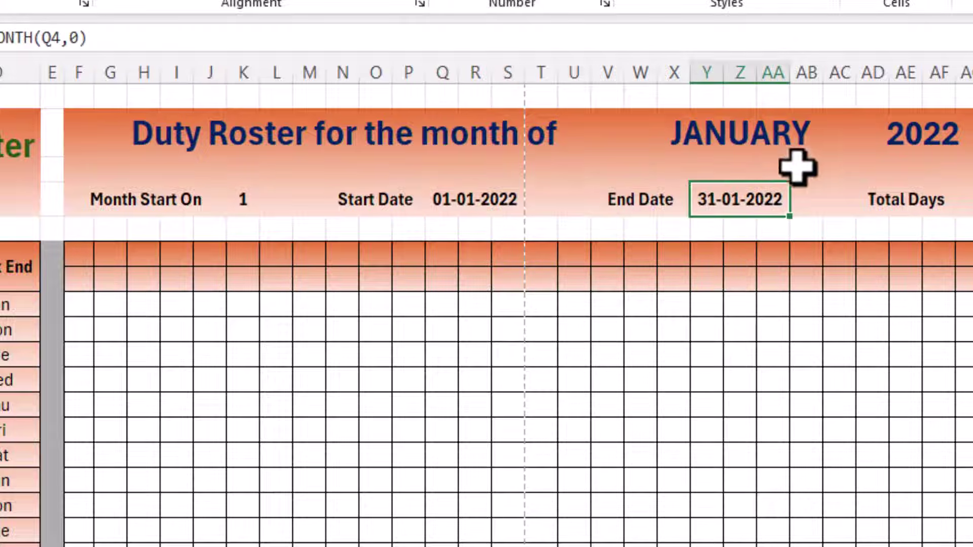
pyautogui.click(795, 137)
pyautogui.click(834, 146)
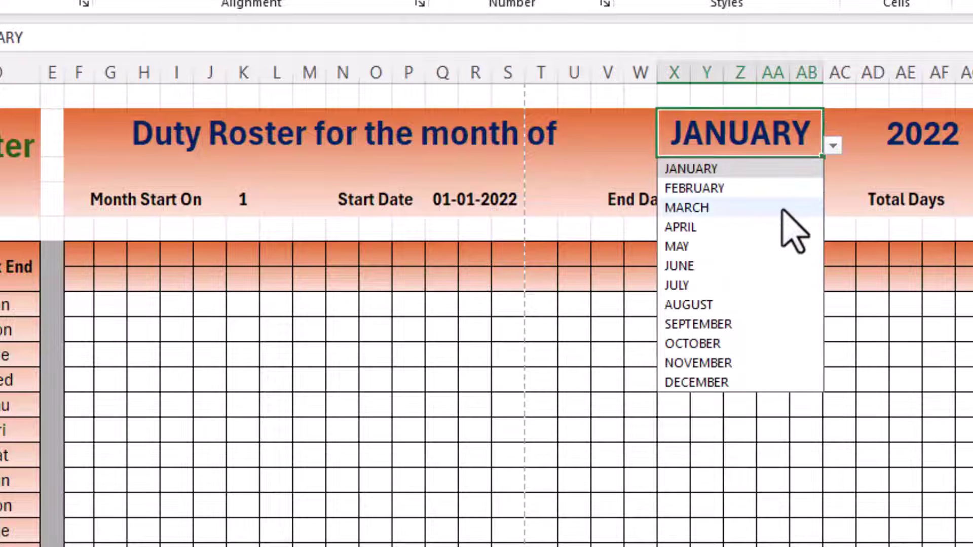
pyautogui.click(778, 188)
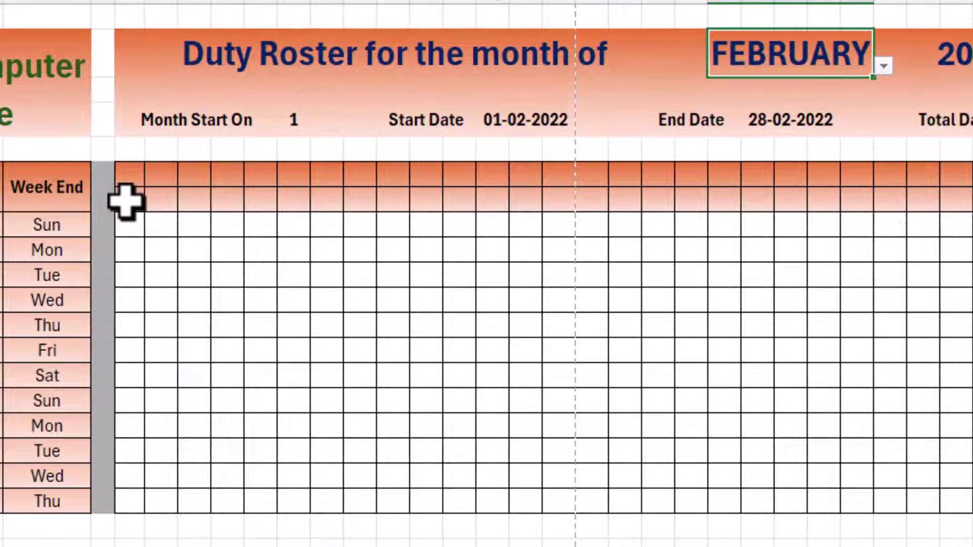
# - Link the first day cell F7 in the roster header to the Start Date with =Q4
pyautogui.click(127, 202)
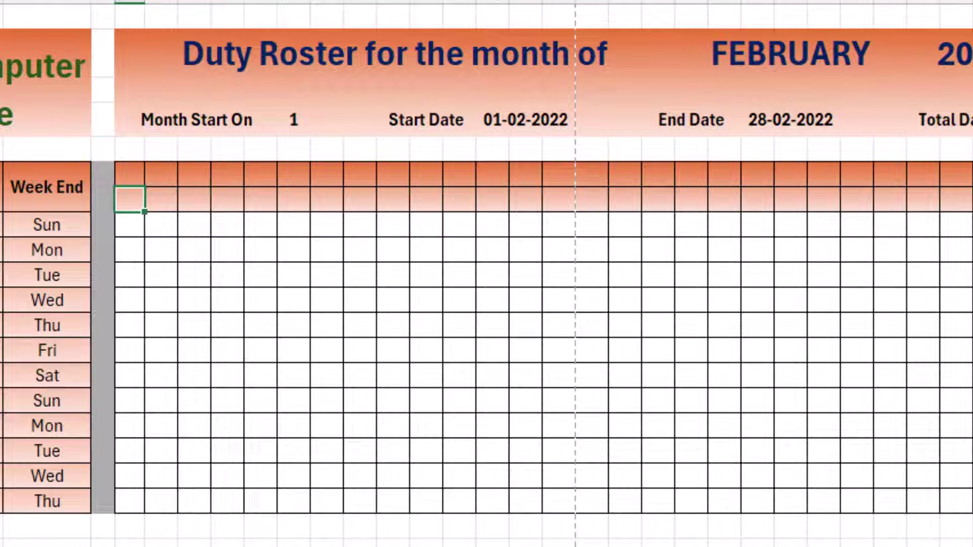
pyautogui.write('=')
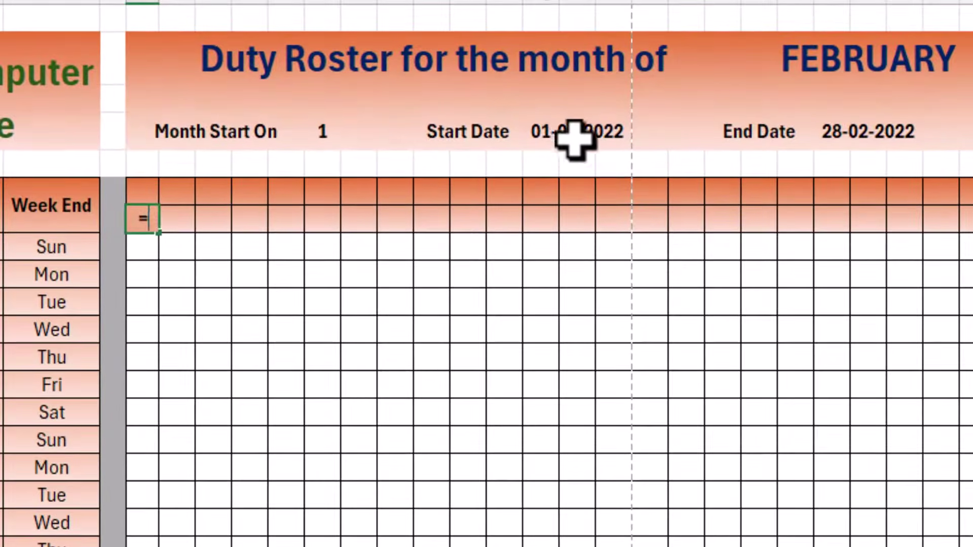
pyautogui.click(518, 122)
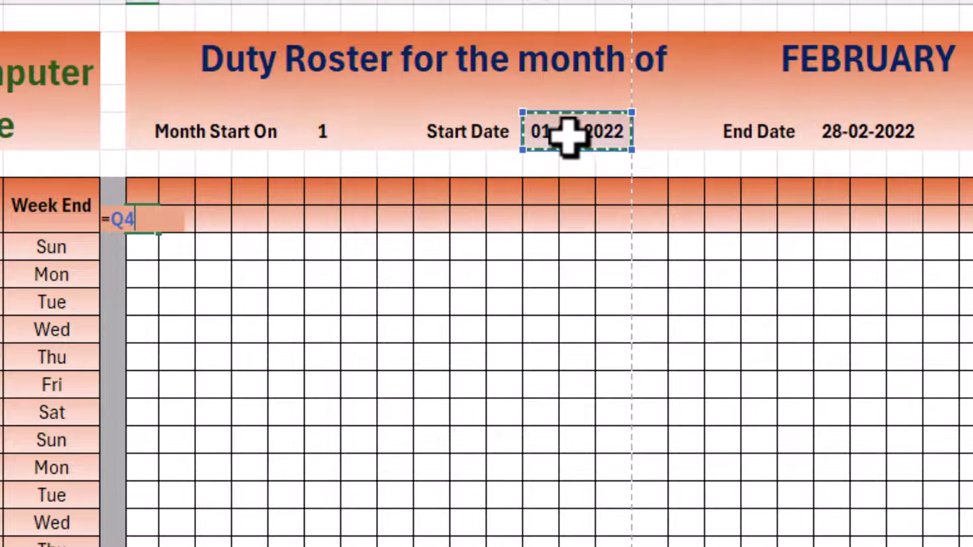
pyautogui.press('Return')
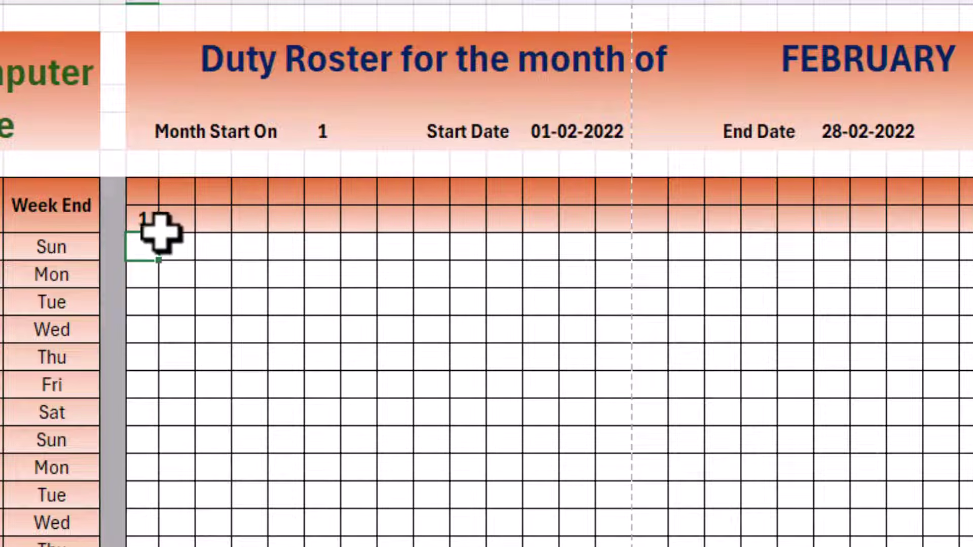
# - Check the custom number format of the first day cell F7 in the Format Cells dialog
pyautogui.click(144, 218)
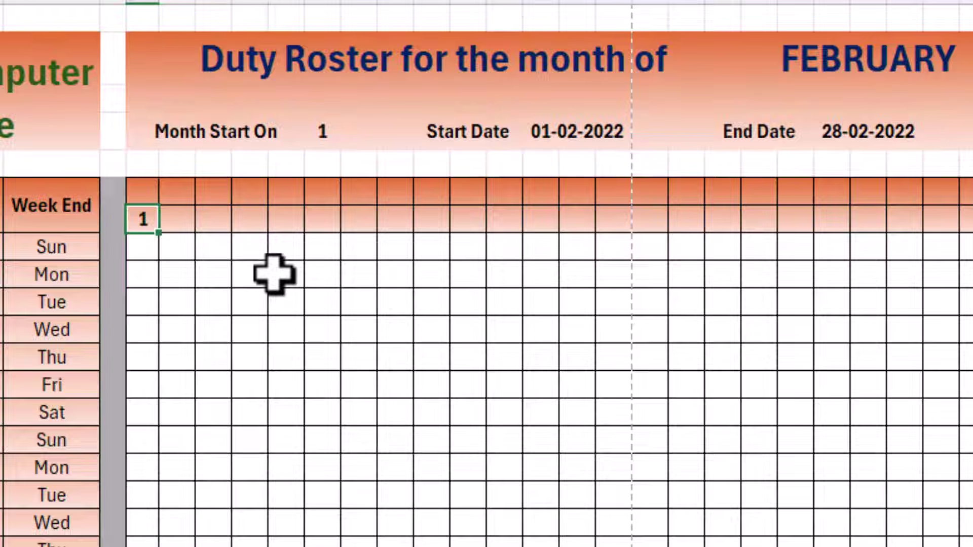
pyautogui.hotkey('ctrl', '1')
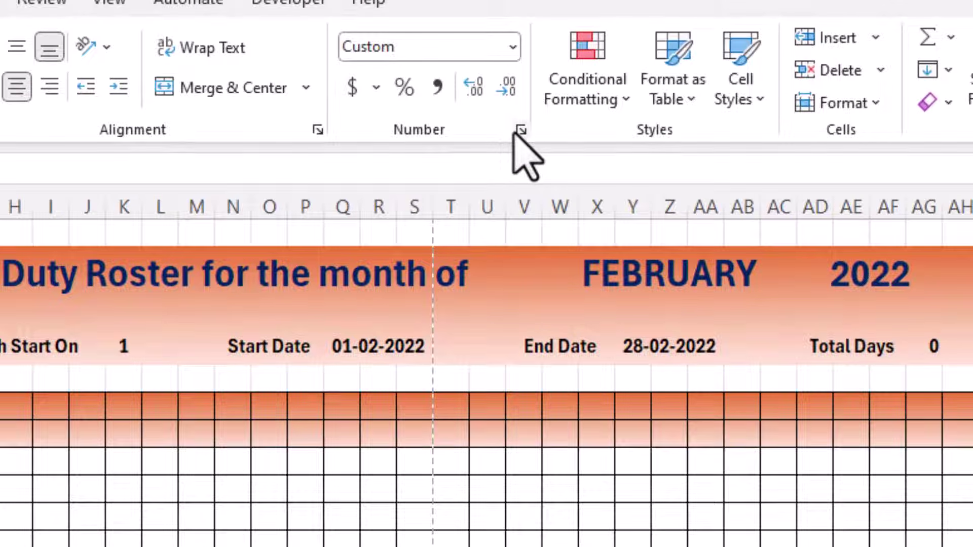
pyautogui.click(520, 131)
pyautogui.moveTo(482, 143); pyautogui.dragTo(355, 167)
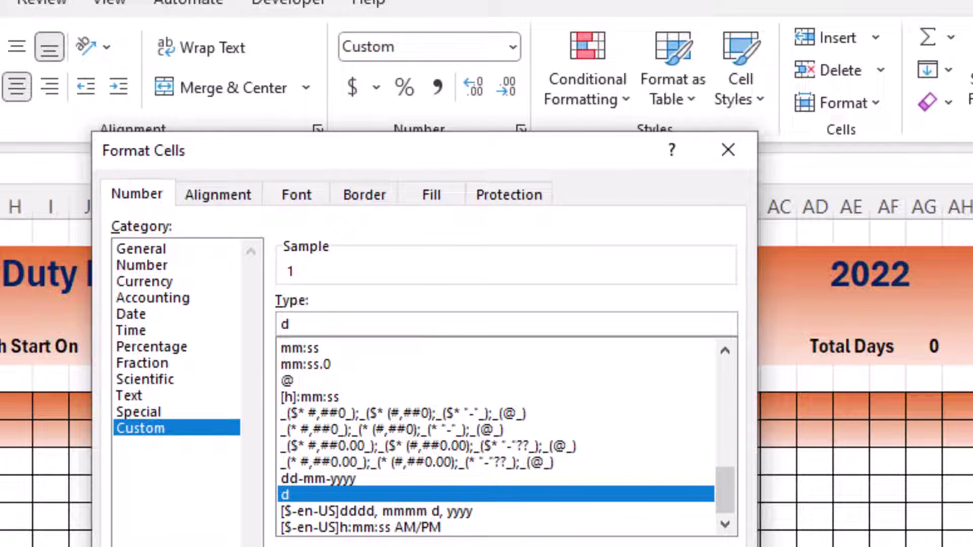
pyautogui.press('Return')
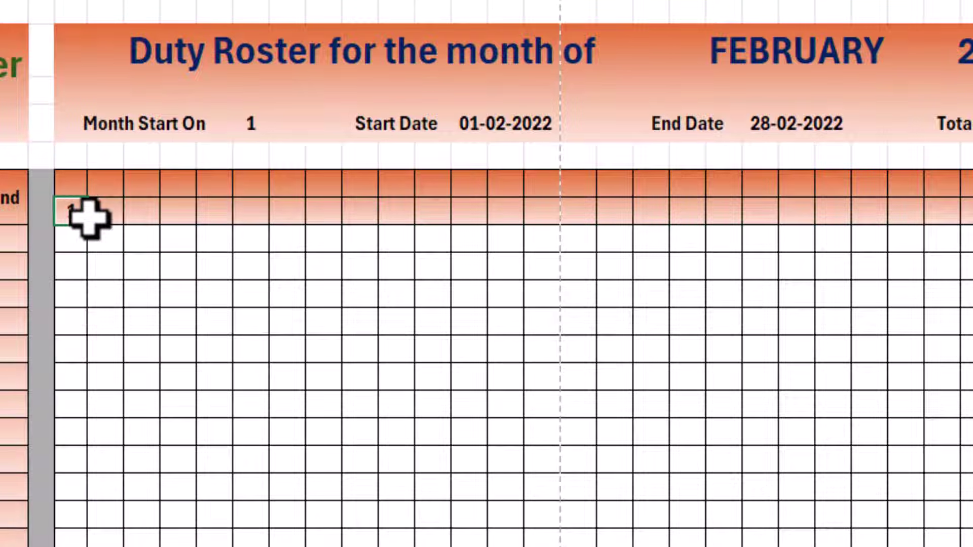
# - Begin an IF formula in header cell G7 that tests F7<$Y$4, with F6 referenced as the value if true
pyautogui.write('1')
pyautogui.click(113, 210)
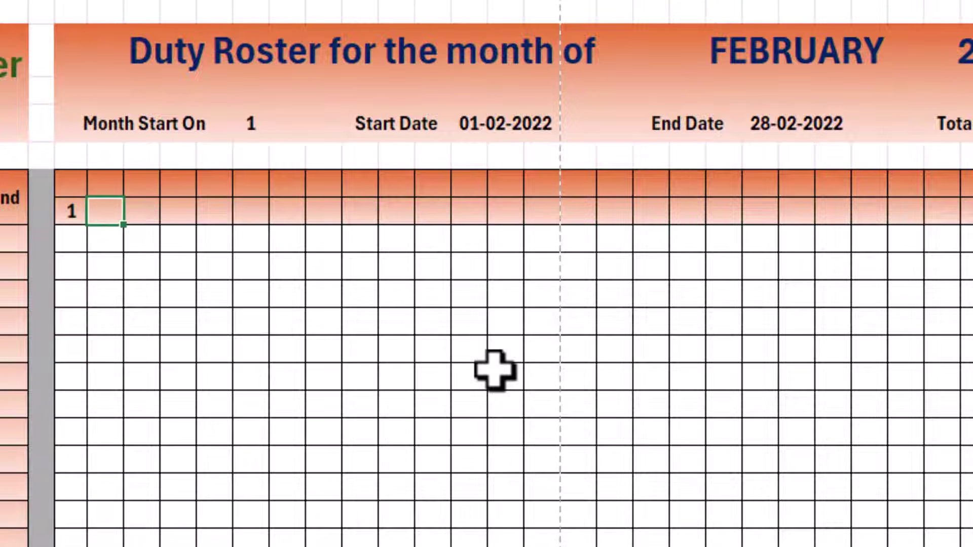
pyautogui.write('=if(')
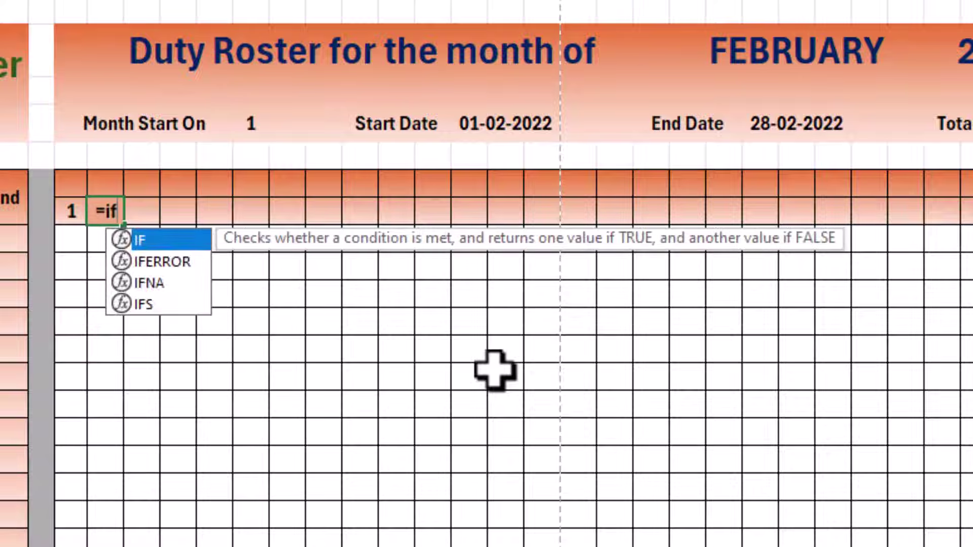
pyautogui.click(72, 216)
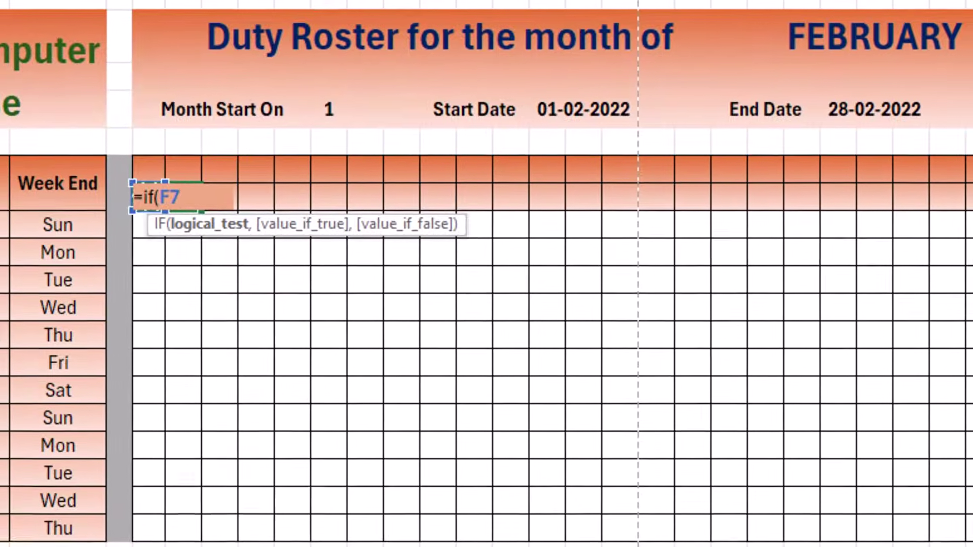
pyautogui.write('<')
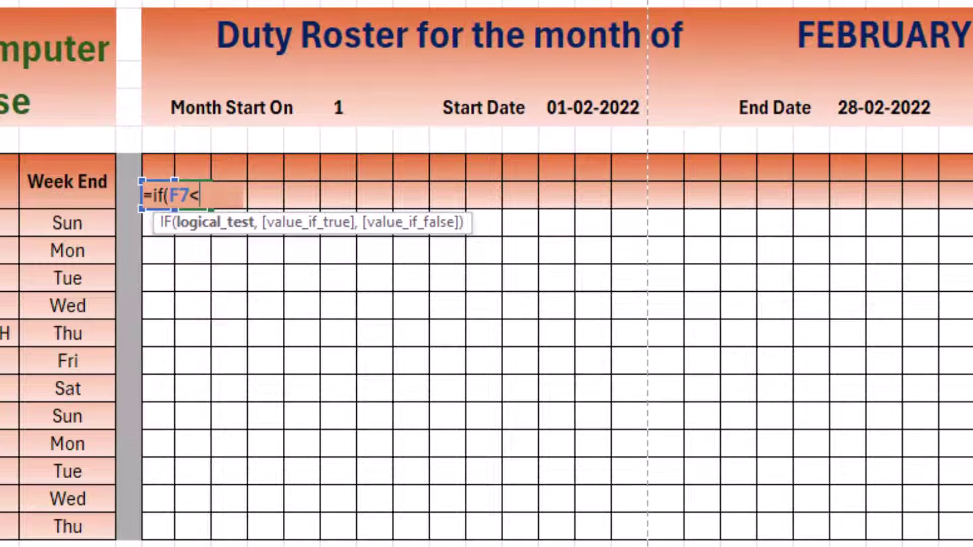
pyautogui.click(881, 107)
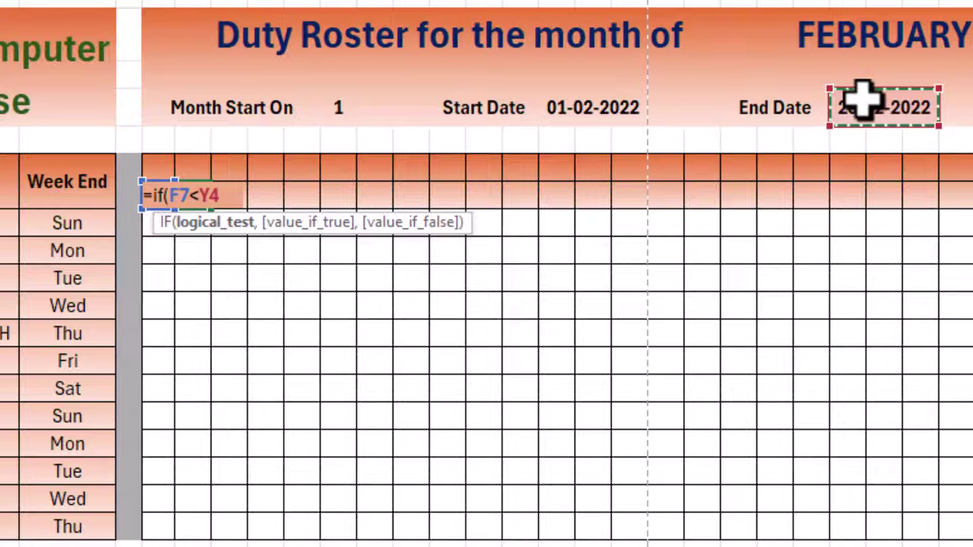
pyautogui.press('F4')
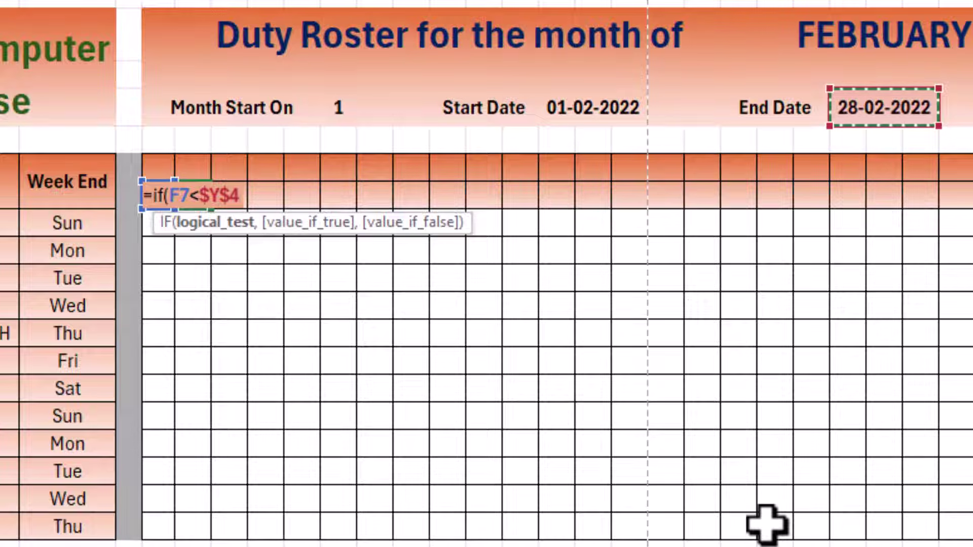
pyautogui.write(',')
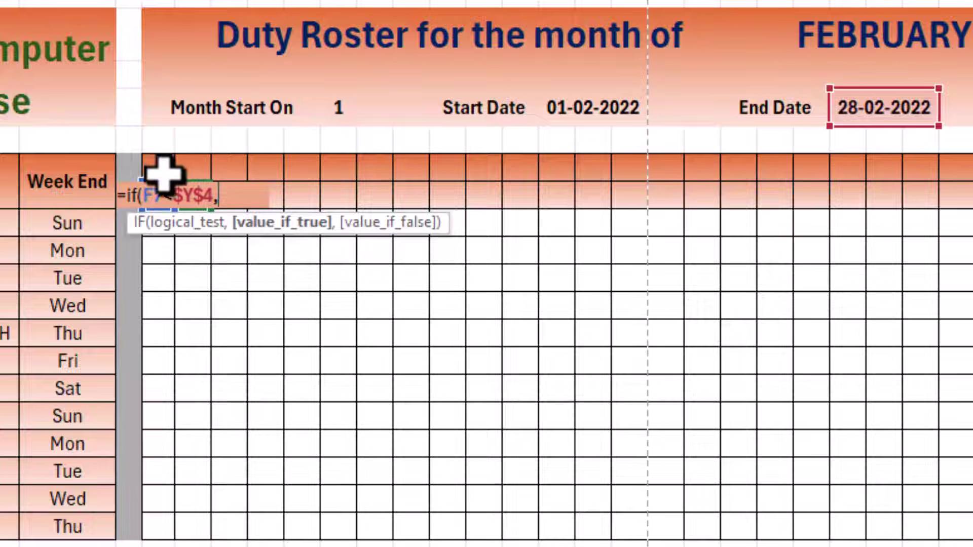
pyautogui.click(164, 172)
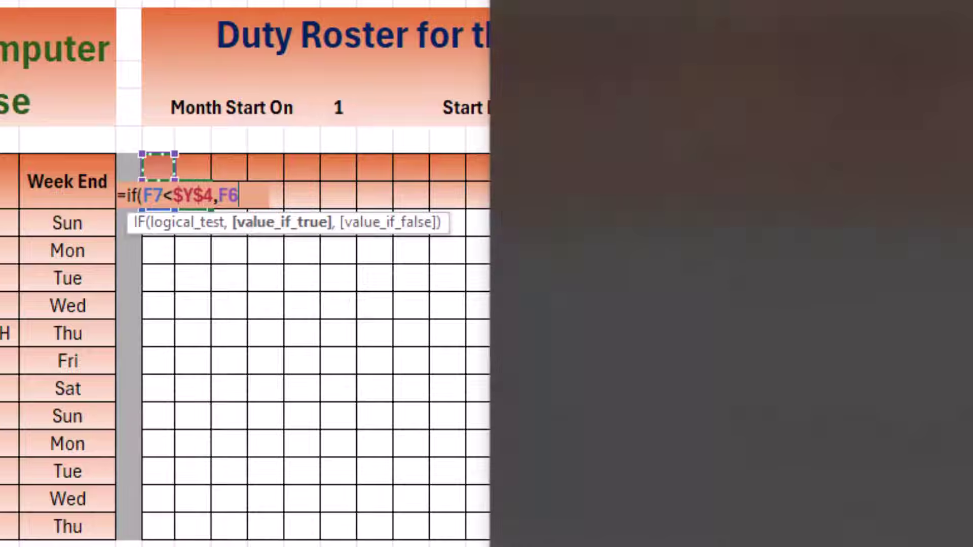
pyautogui.scroll(-1, 245, 274)
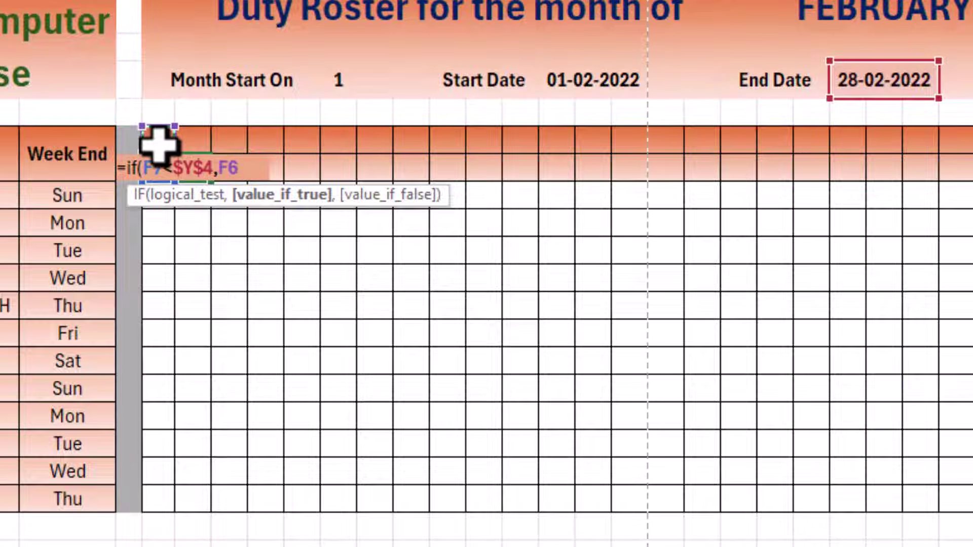
pyautogui.scroll(-1, 160, 147)
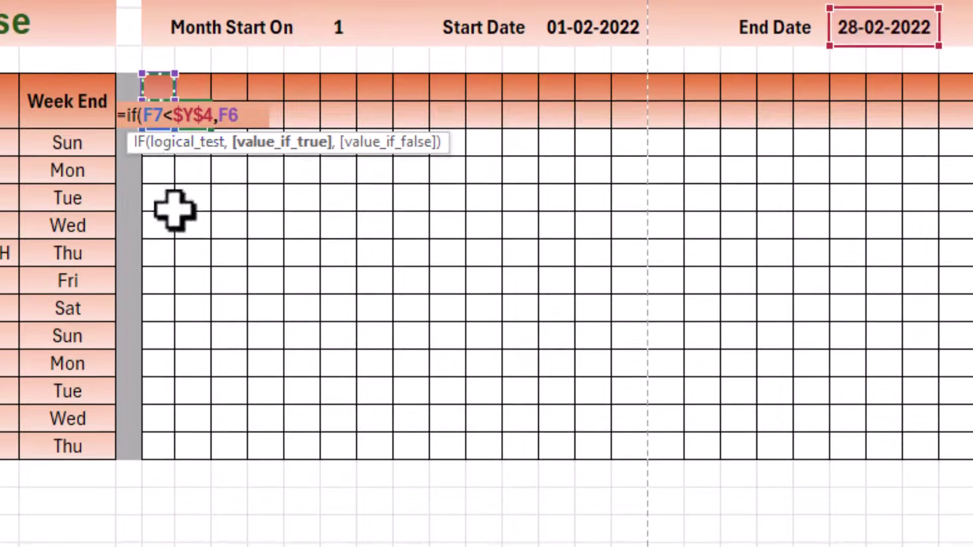
pyautogui.scroll(1, 183, 228)
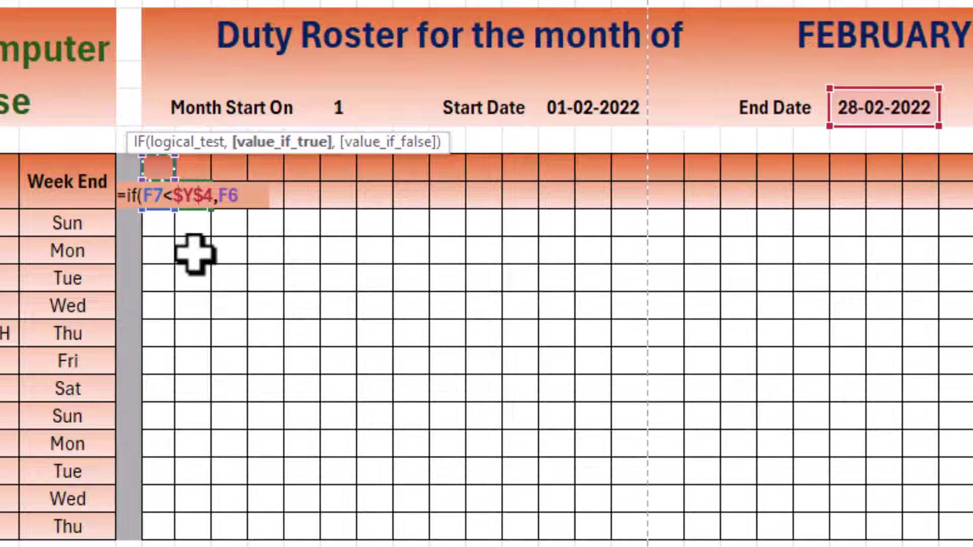
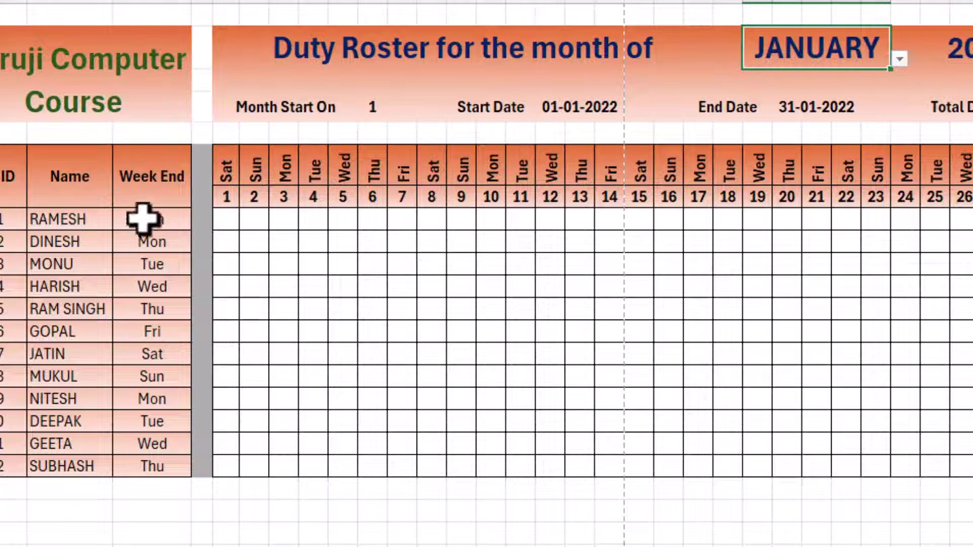
pyautogui.click(147, 243)
pyautogui.click(150, 262)
pyautogui.click(151, 284)
pyautogui.click(157, 311)
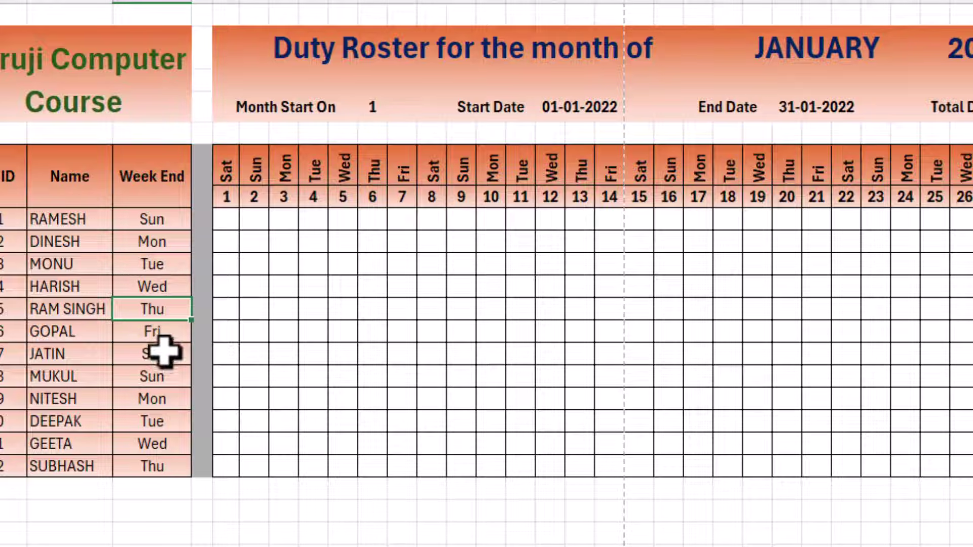
pyautogui.click(153, 218)
# - Add a Text that Contains conditional formatting rule to the employees' daily duty grid, giving cells containing WE a custom red fill
pyautogui.click(228, 217)
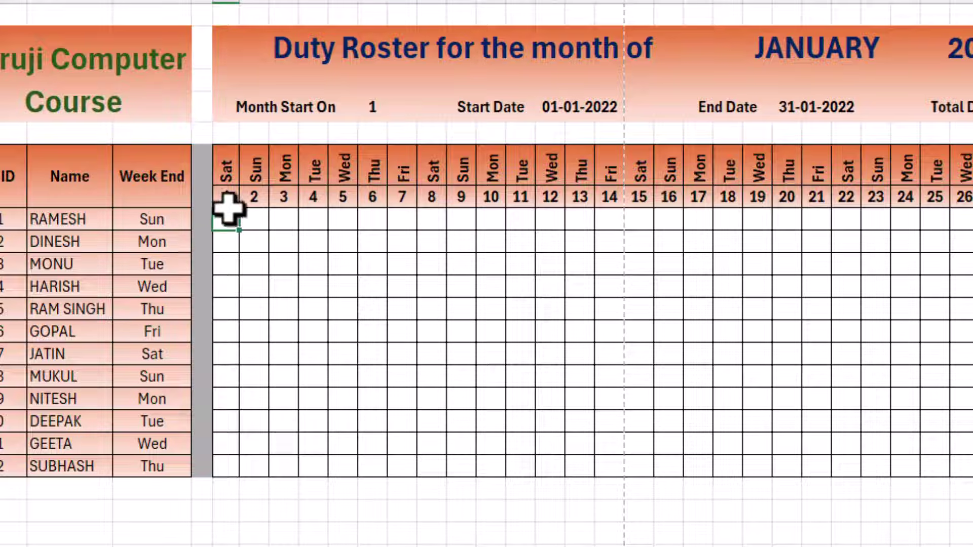
pyautogui.moveTo(227, 217); pyautogui.dragTo(924, 499)
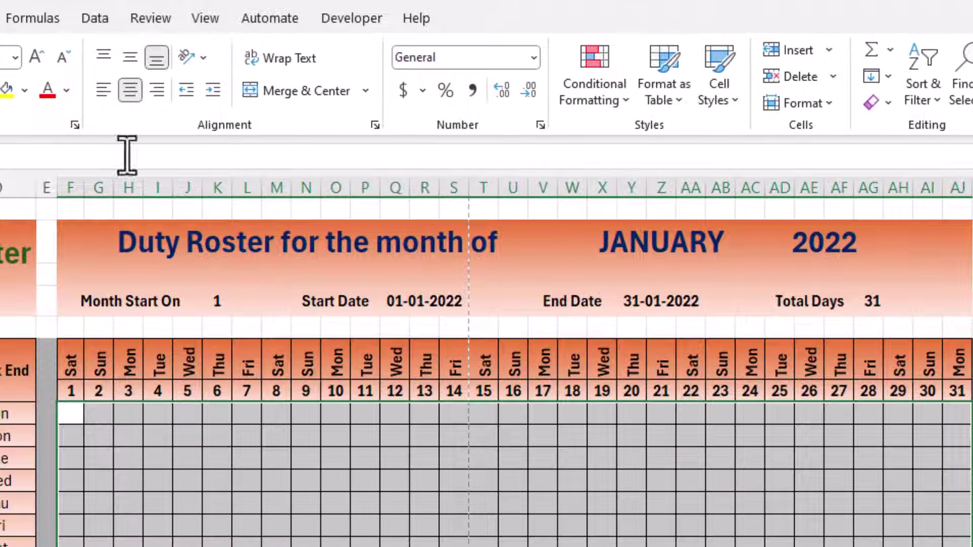
pyautogui.click(615, 97)
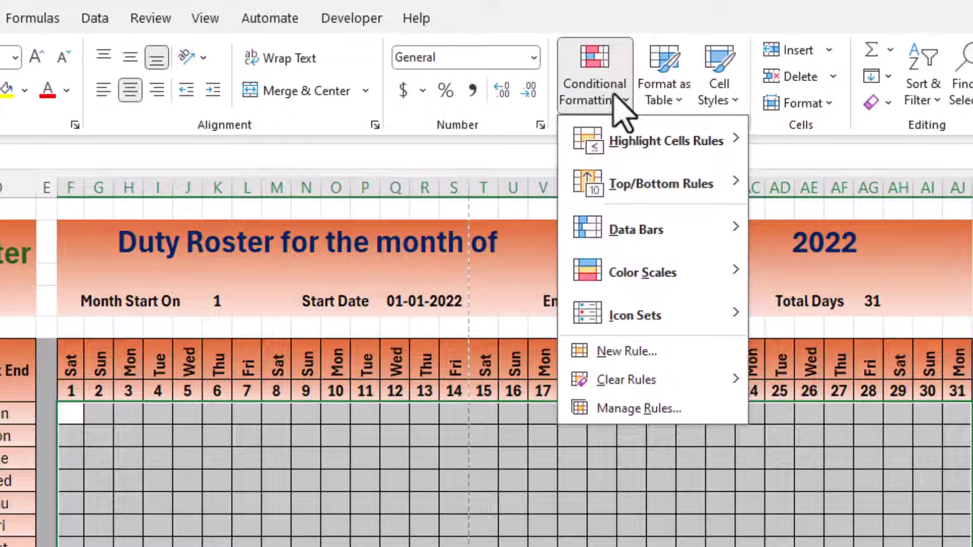
pyautogui.moveTo(624, 145)
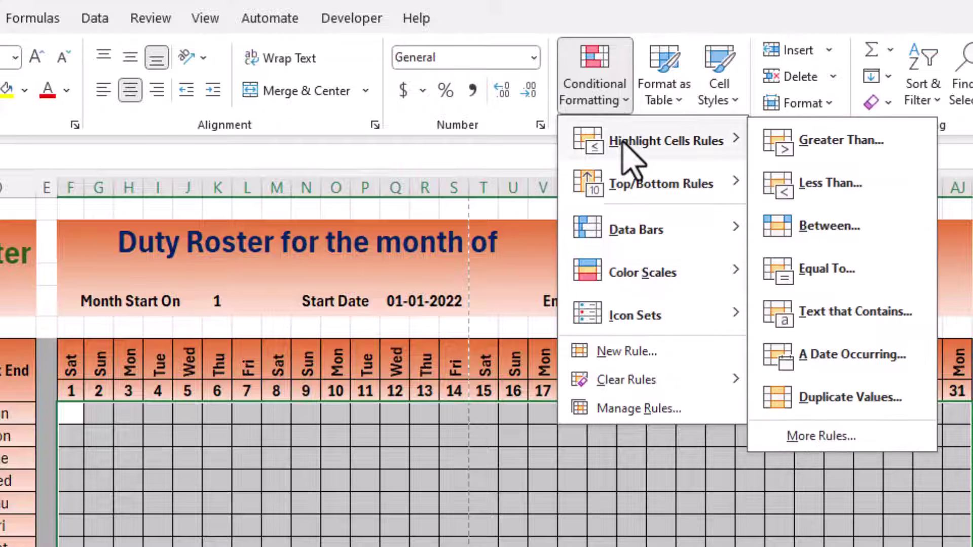
pyautogui.click(831, 315)
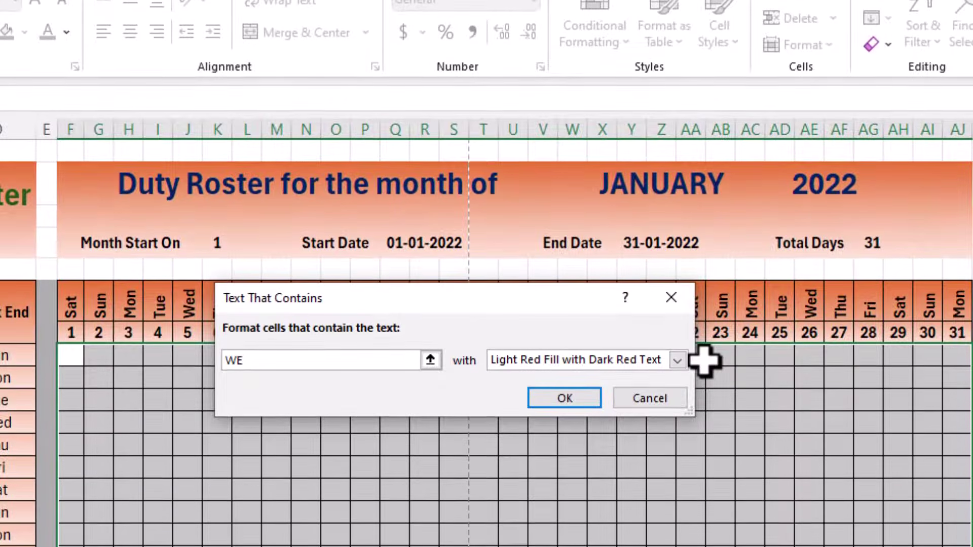
pyautogui.click(678, 385)
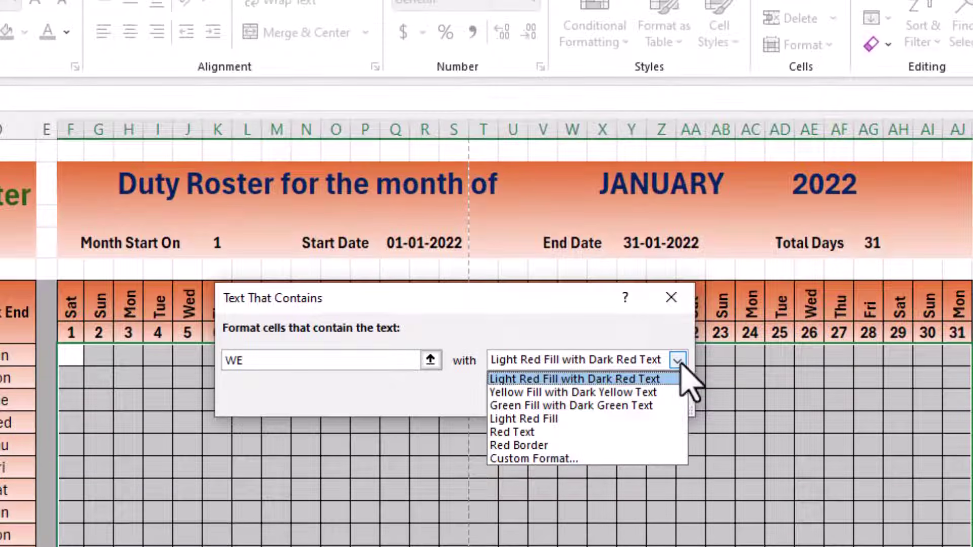
pyautogui.click(541, 458)
pyautogui.click(396, 103)
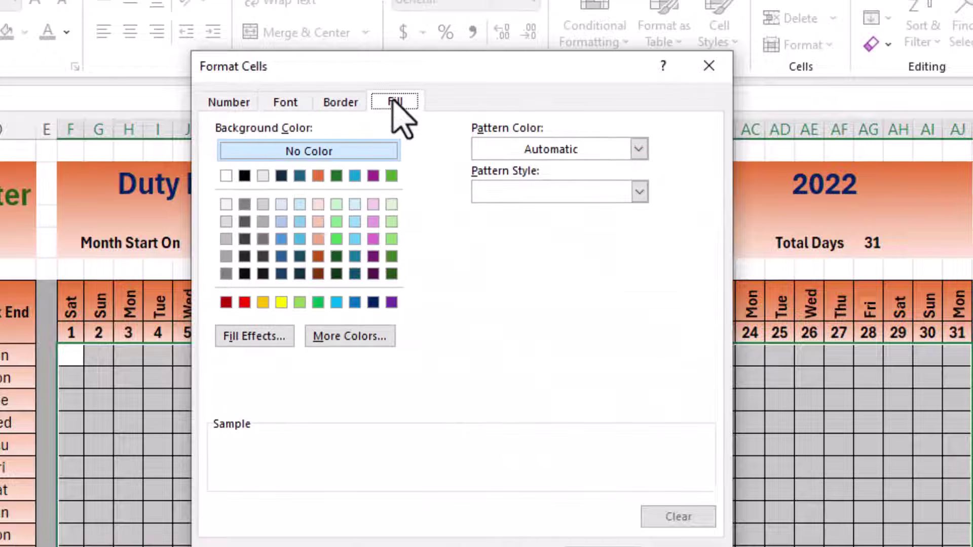
pyautogui.click(245, 304)
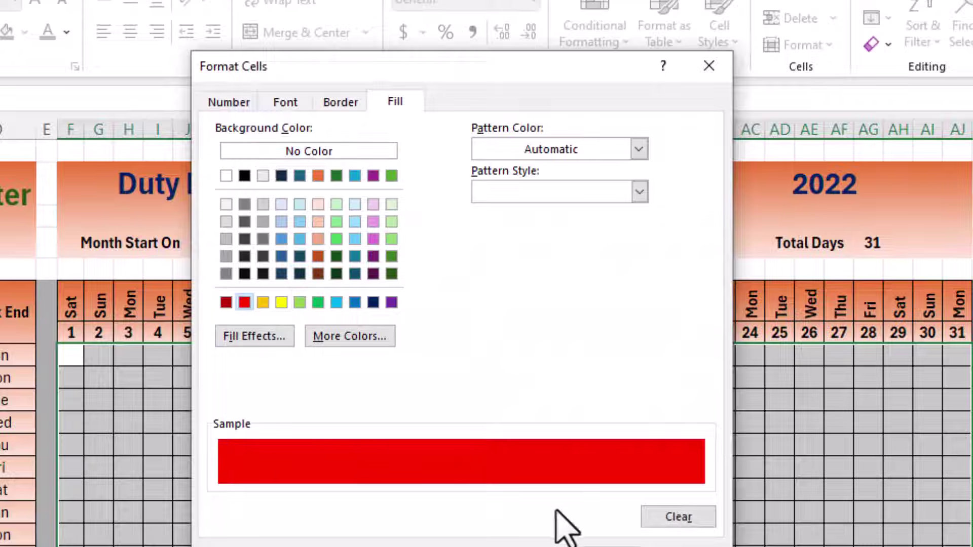
pyautogui.click(603, 546)
pyautogui.click(566, 388)
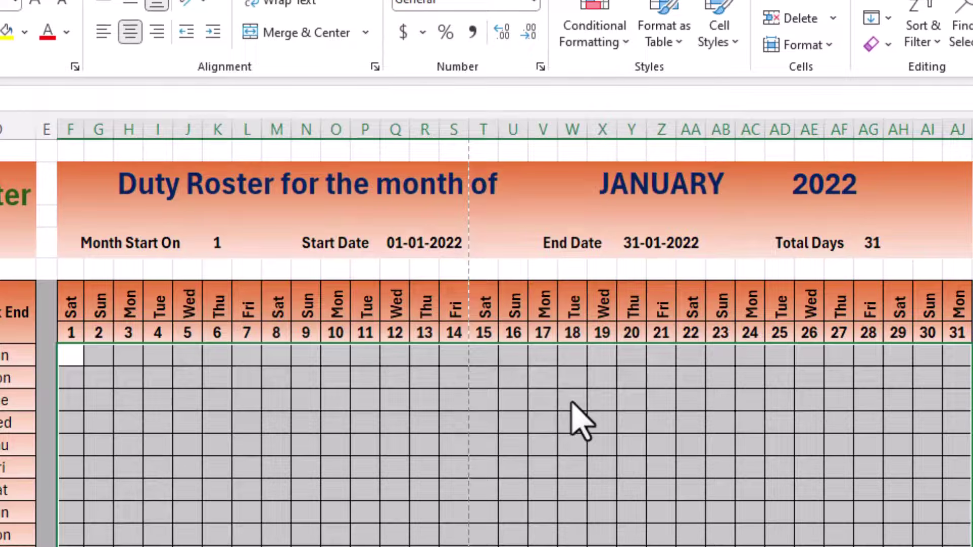
# - Add a Text that Contains rule to the selected duty grid that gives cells containing C a custom light blue fill
pyautogui.click(623, 42)
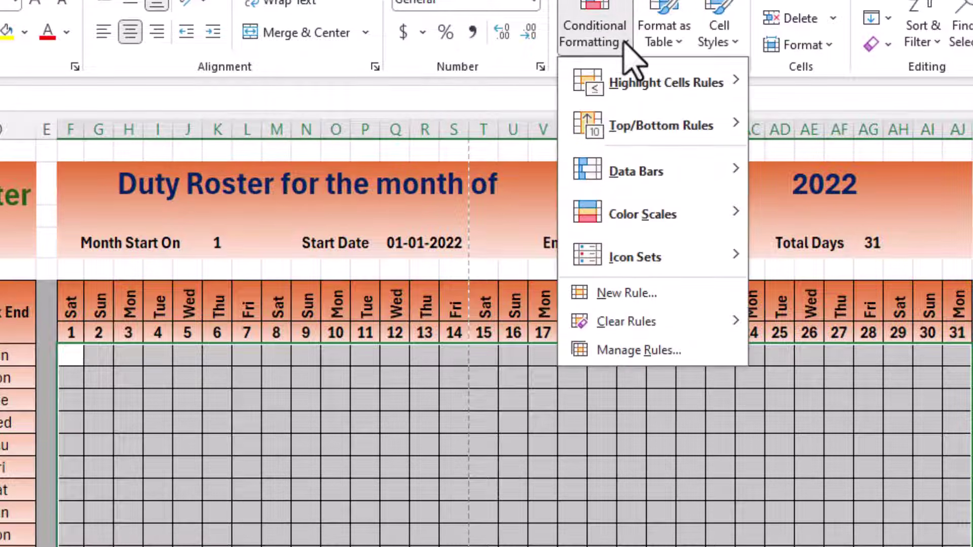
pyautogui.moveTo(626, 91)
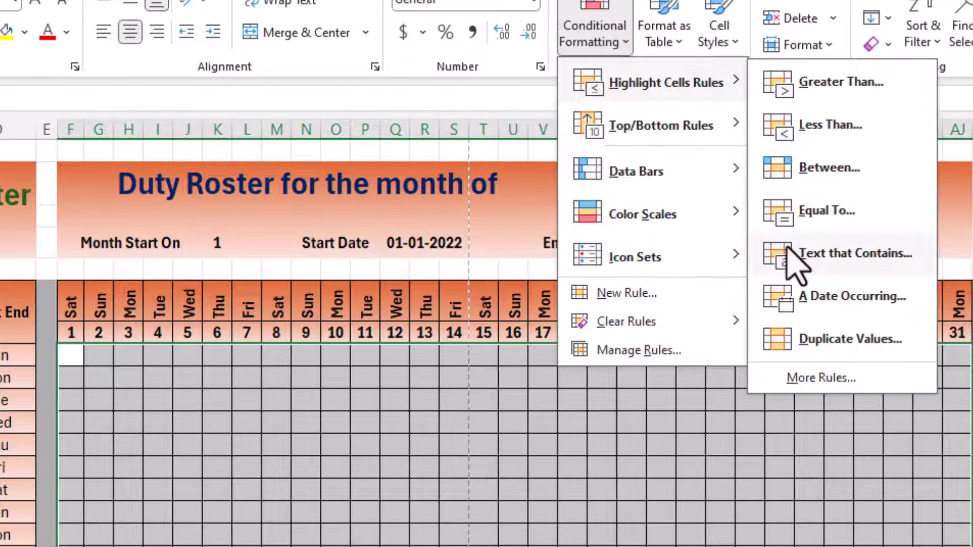
pyautogui.click(787, 245)
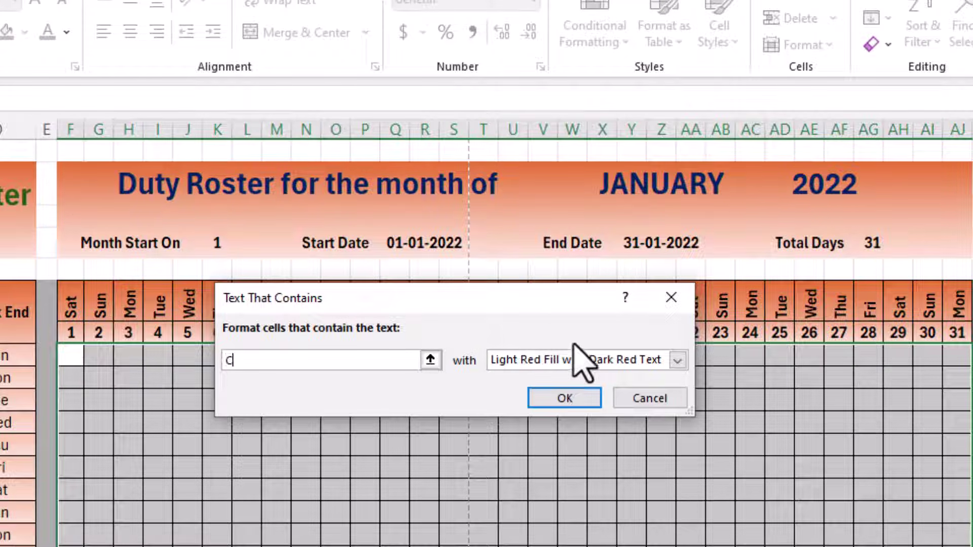
pyautogui.click(678, 361)
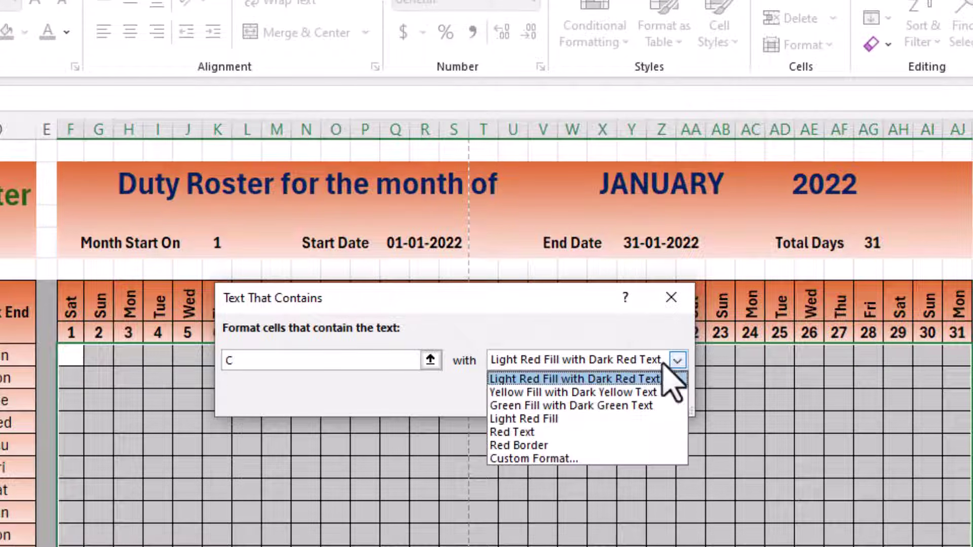
pyautogui.click(550, 458)
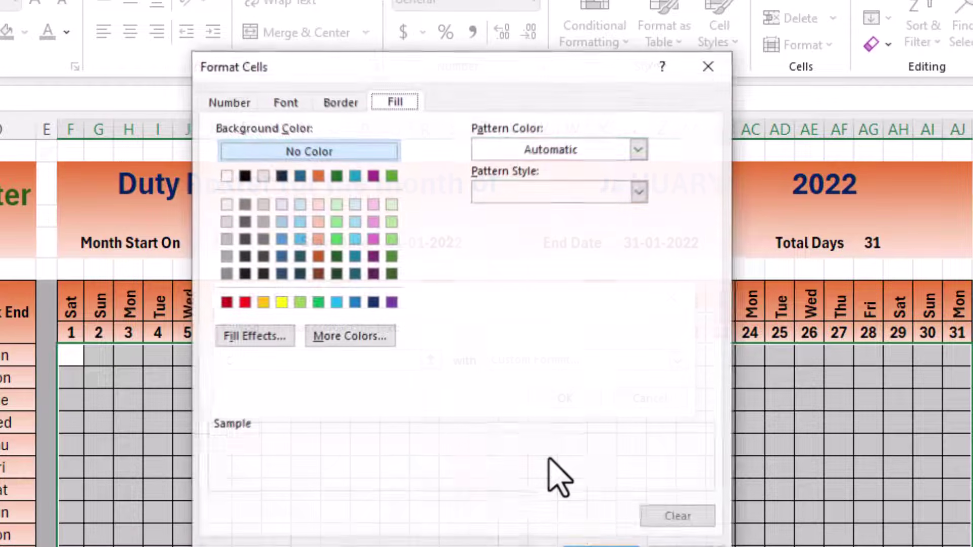
pyautogui.click(336, 303)
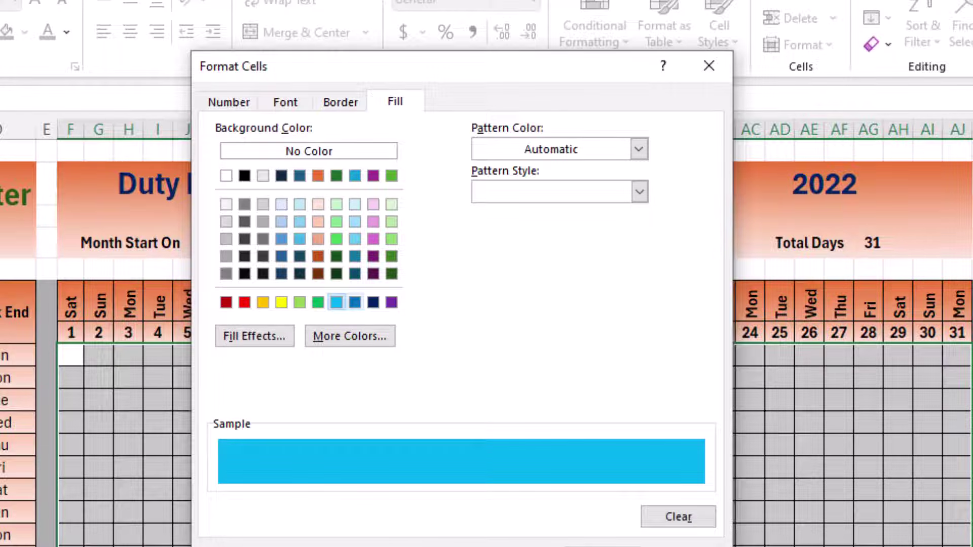
pyautogui.press('Return')
pyautogui.click(577, 398)
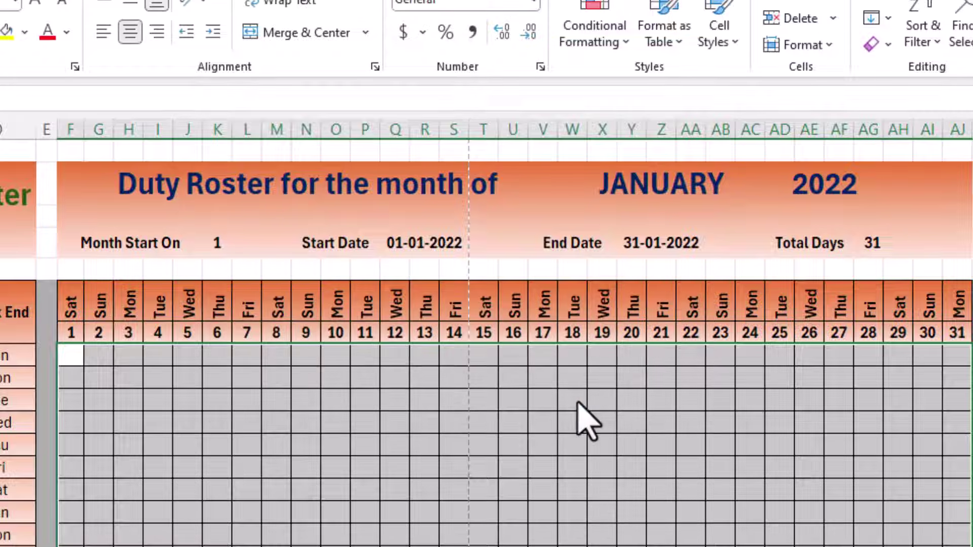
# - Add a Text that Contains rule to the selected duty grid that gives cells containing B a custom yellow fill
pyautogui.click(626, 41)
pyautogui.moveTo(709, 89)
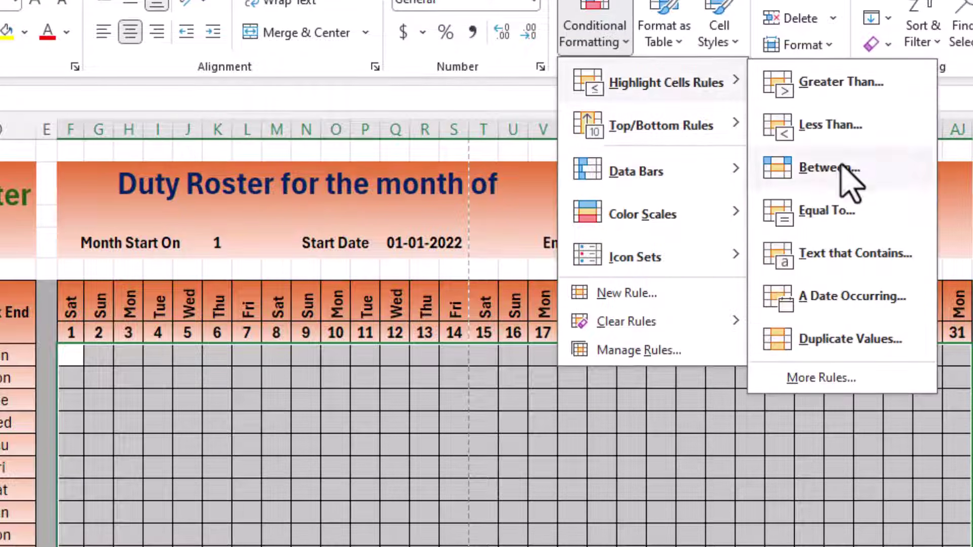
pyautogui.click(868, 268)
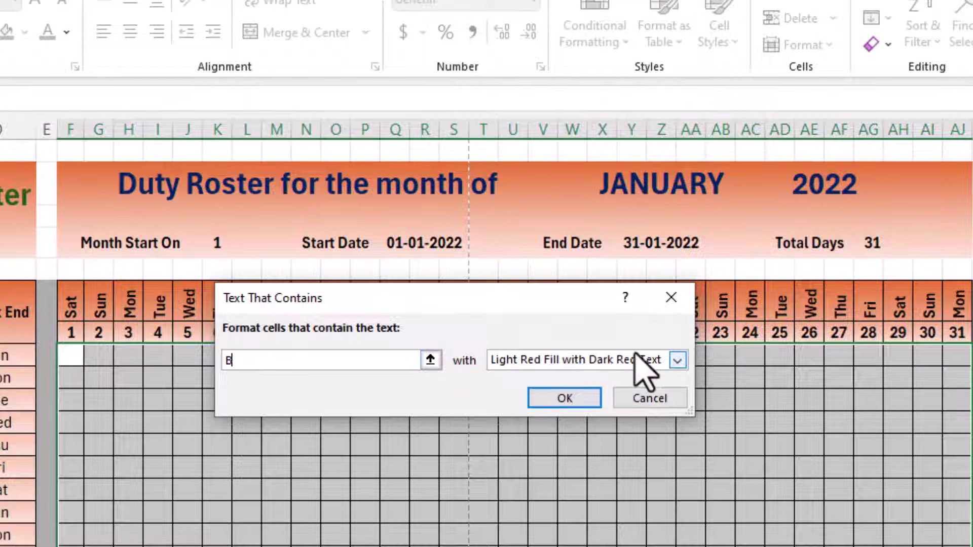
pyautogui.click(678, 360)
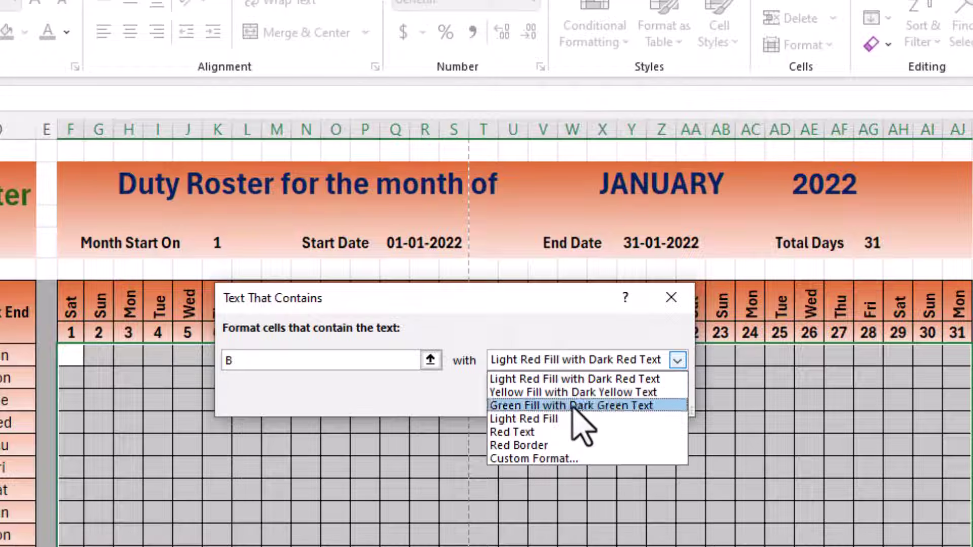
pyautogui.click(558, 459)
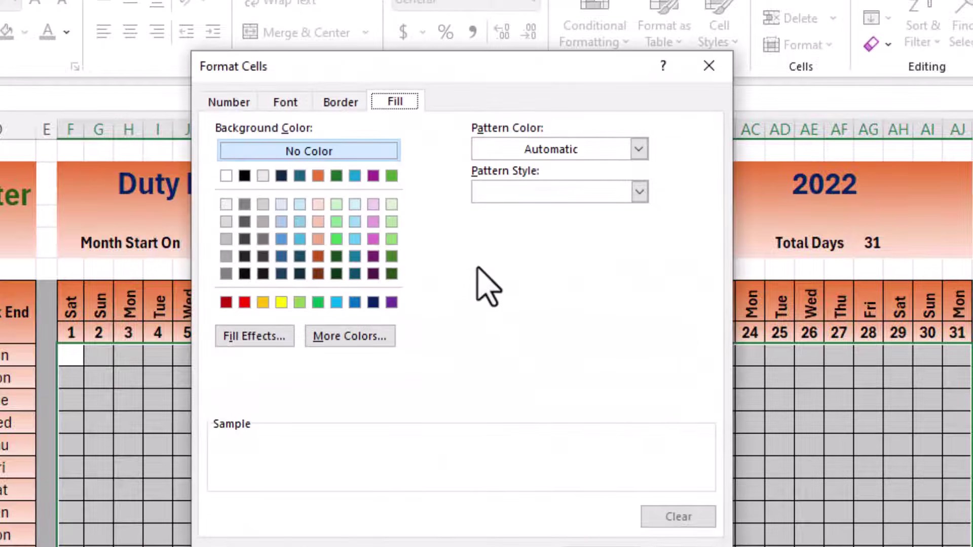
pyautogui.click(282, 302)
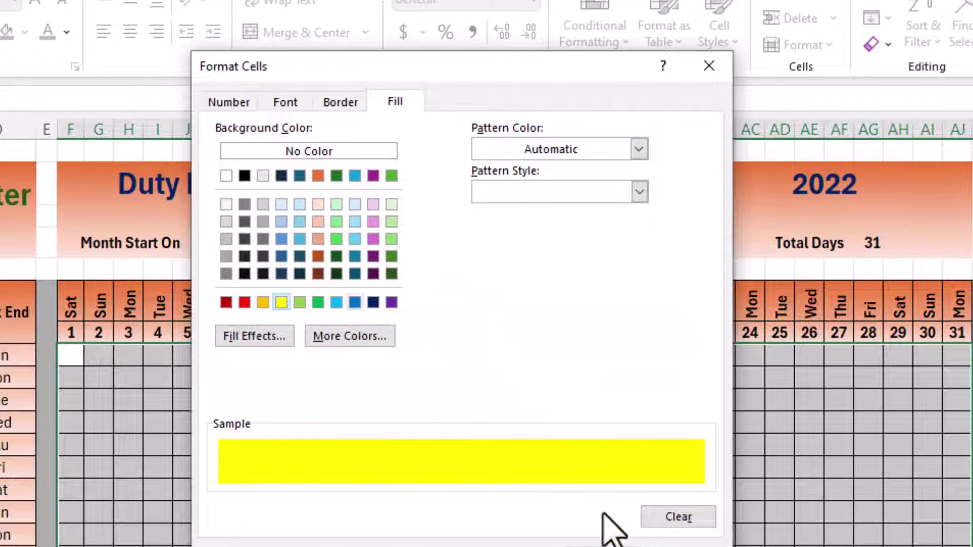
pyautogui.click(603, 544)
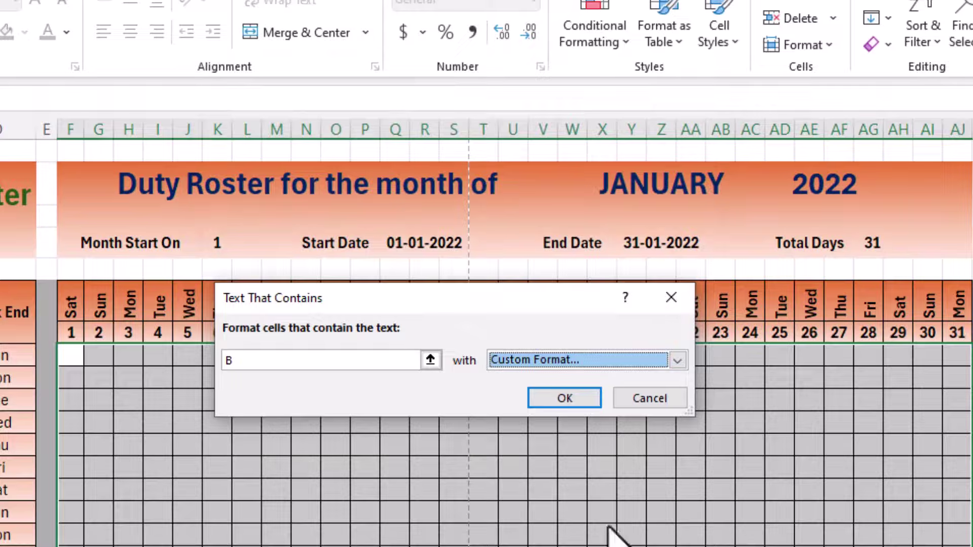
pyautogui.click(586, 397)
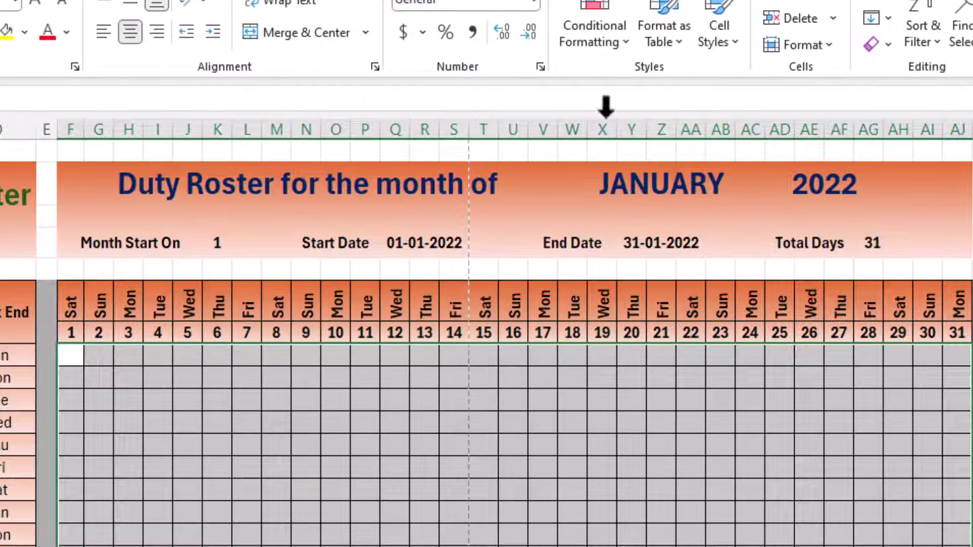
# - Add a Text that Contains rule to the selected duty grid that gives cells containing A a custom green fill
pyautogui.click(622, 42)
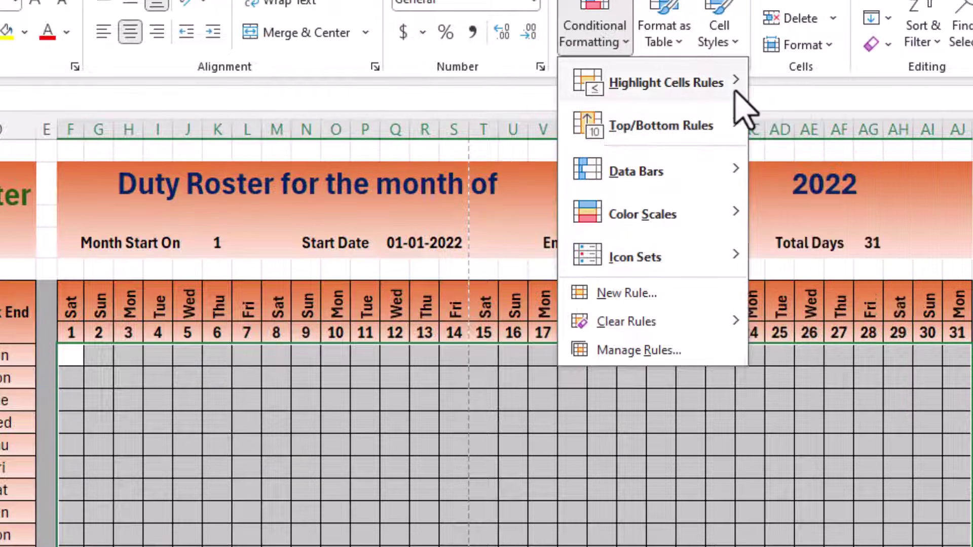
pyautogui.moveTo(736, 94)
pyautogui.click(814, 256)
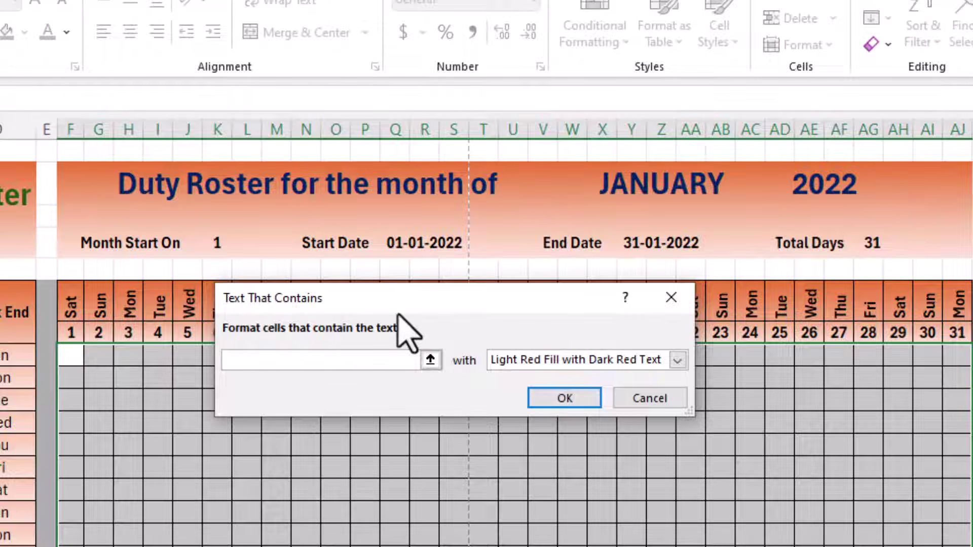
pyautogui.click(678, 361)
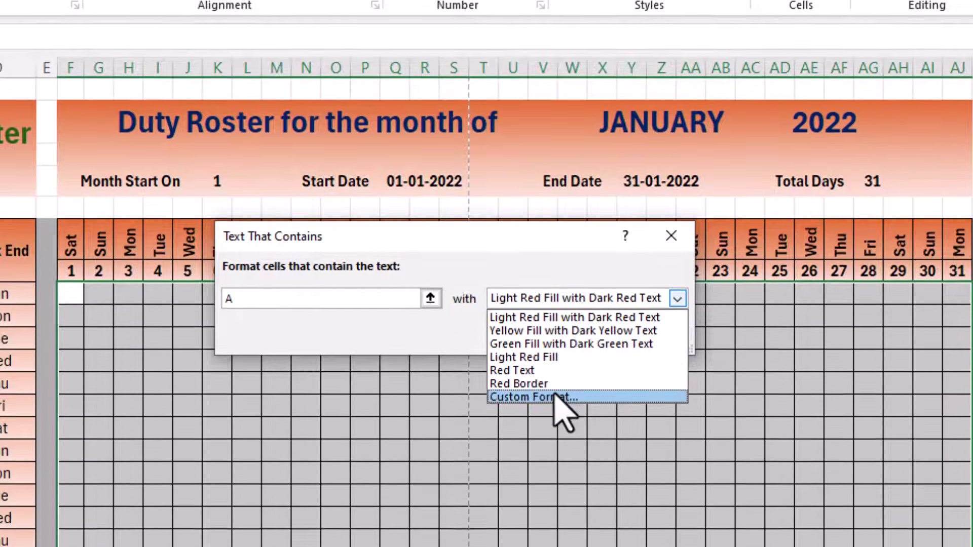
pyautogui.click(547, 459)
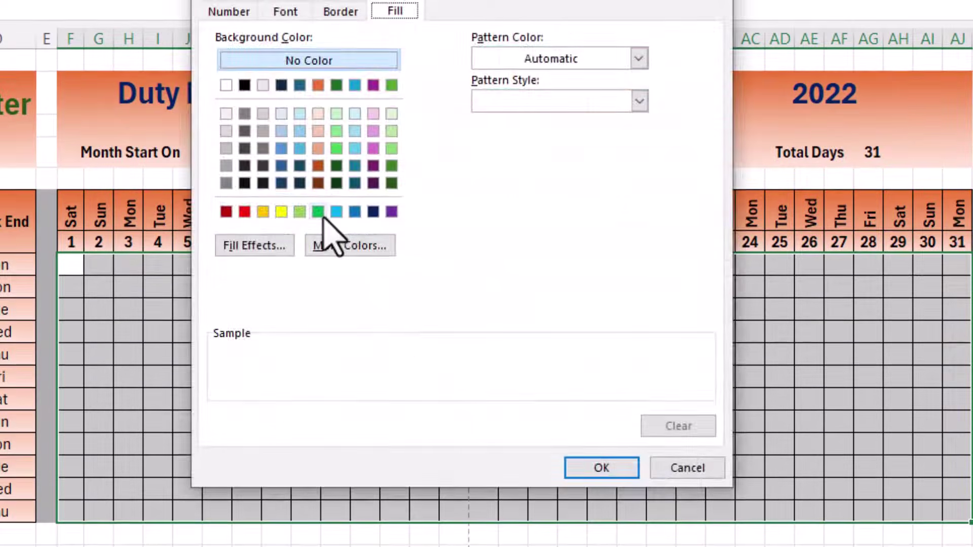
pyautogui.click(318, 211)
pyautogui.click(583, 474)
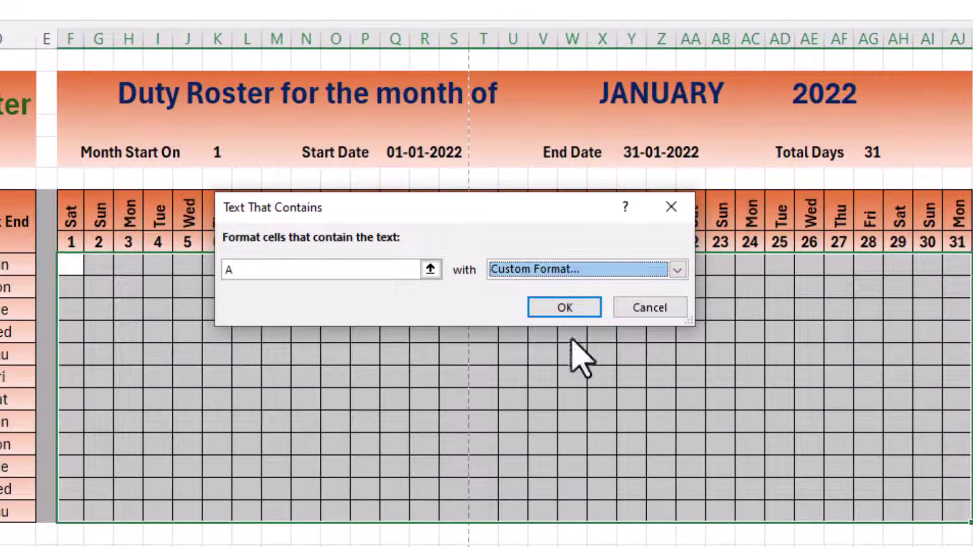
pyautogui.click(571, 313)
# - Enter we manually in the first employee's day 2 cell to test the week-end colour rule
pyautogui.click(77, 271)
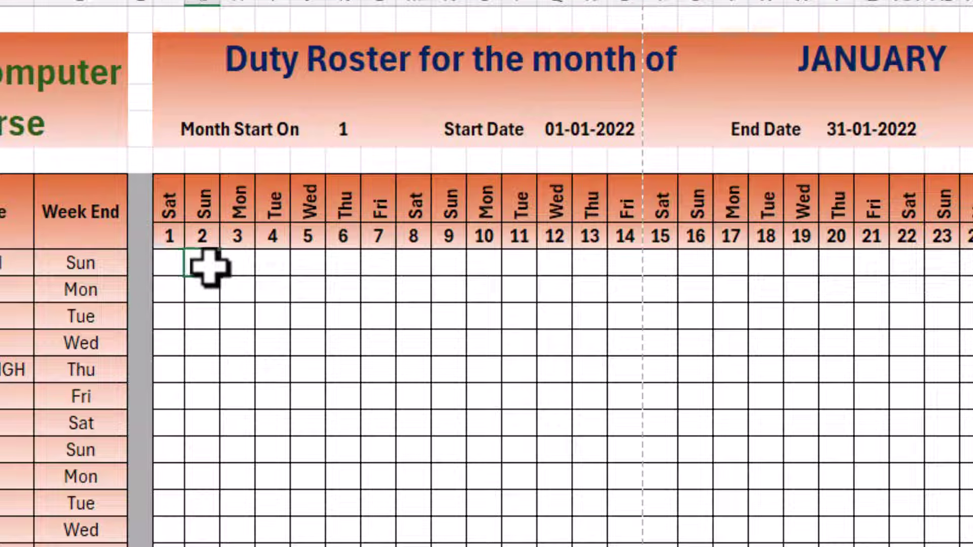
pyautogui.write('we')
pyautogui.click(272, 307)
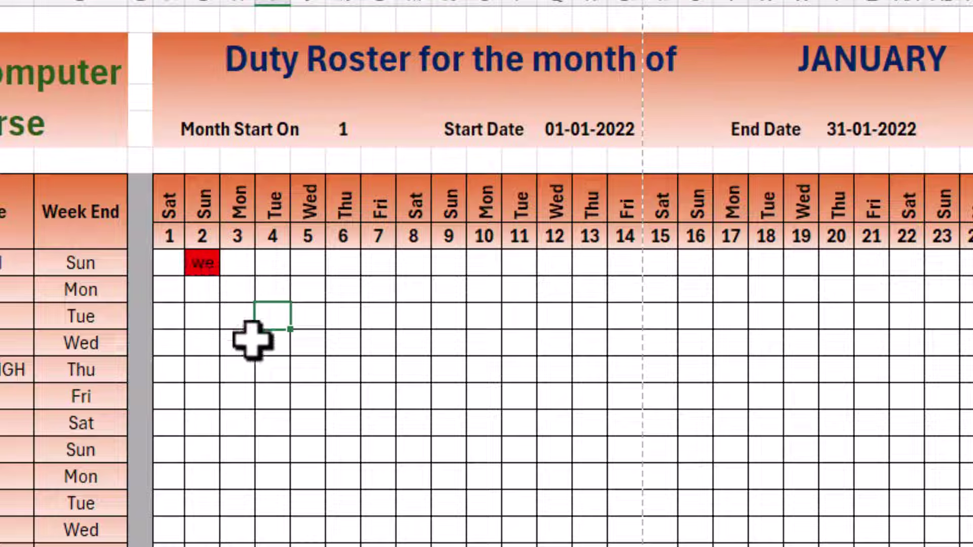
# - Switch the roster month to FEBRUARY and clear the manual we entry from the first employee's day 2 cell
pyautogui.click(877, 65)
pyautogui.click(969, 74)
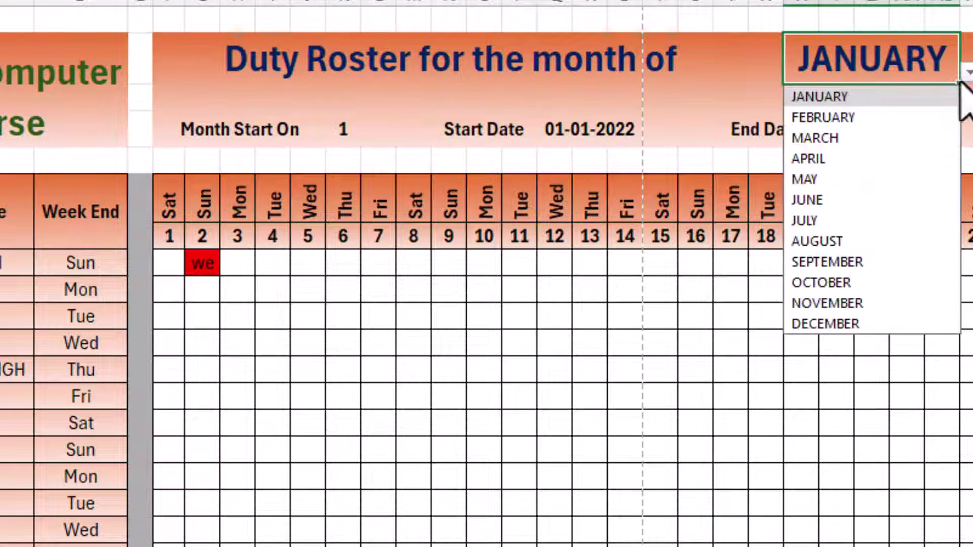
pyautogui.click(863, 116)
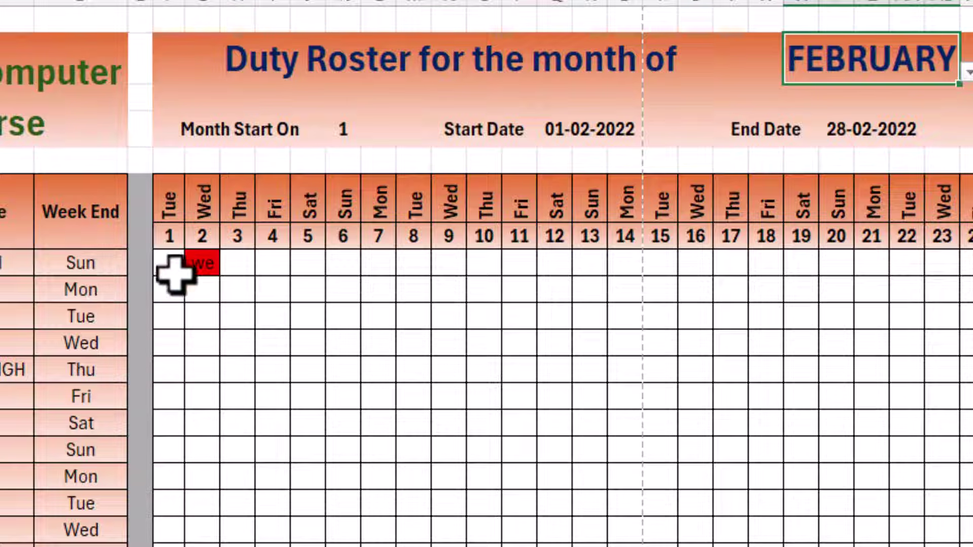
pyautogui.click(343, 265)
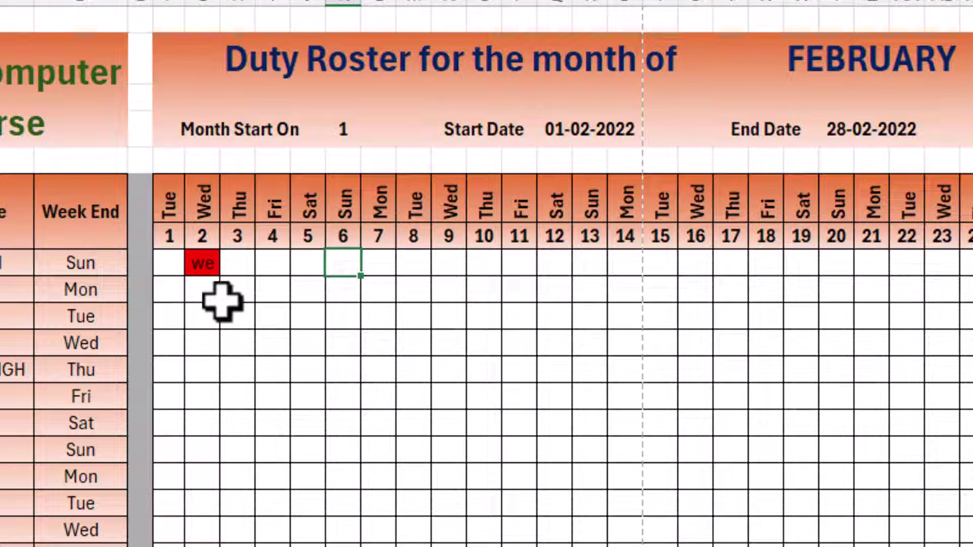
pyautogui.click(205, 268)
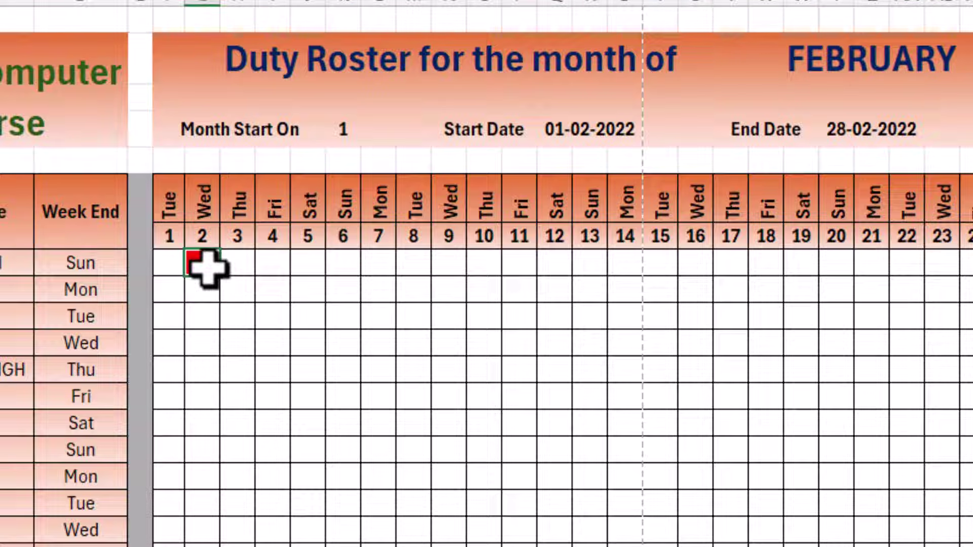
# - Write the formula =IF(D8=F6,"WE","") in the first employee's day 1 cell F8, comparing the Week End day with the header weekday
pyautogui.click(169, 263)
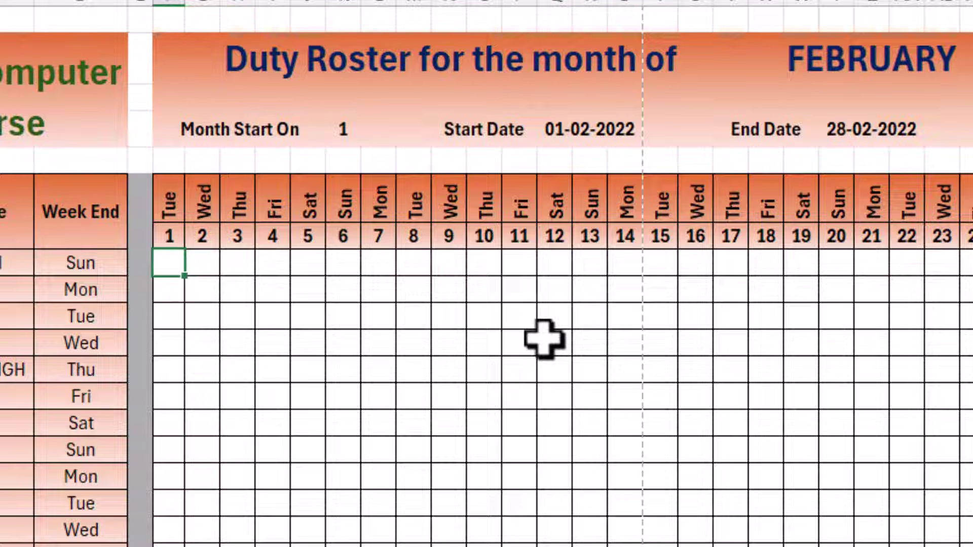
pyautogui.write('=if')
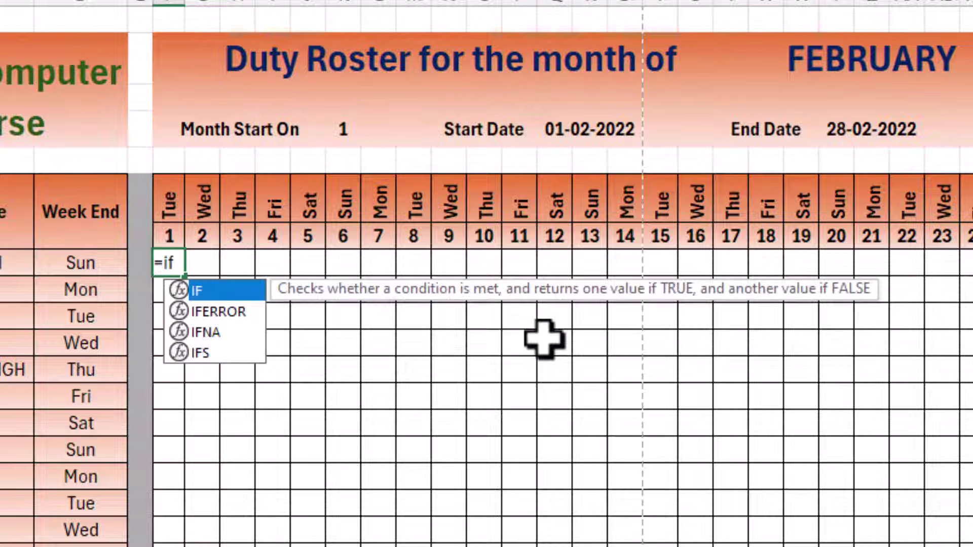
pyautogui.write('(')
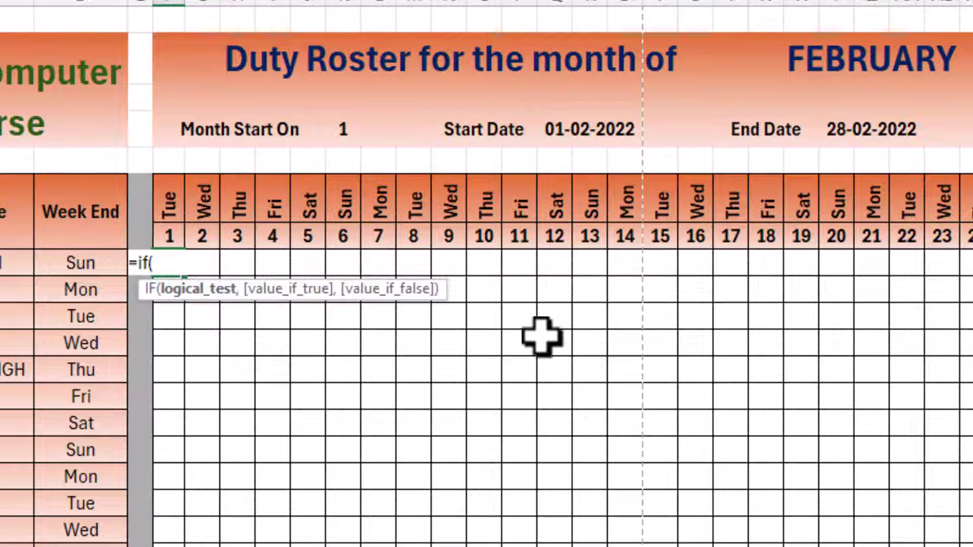
pyautogui.click(71, 263)
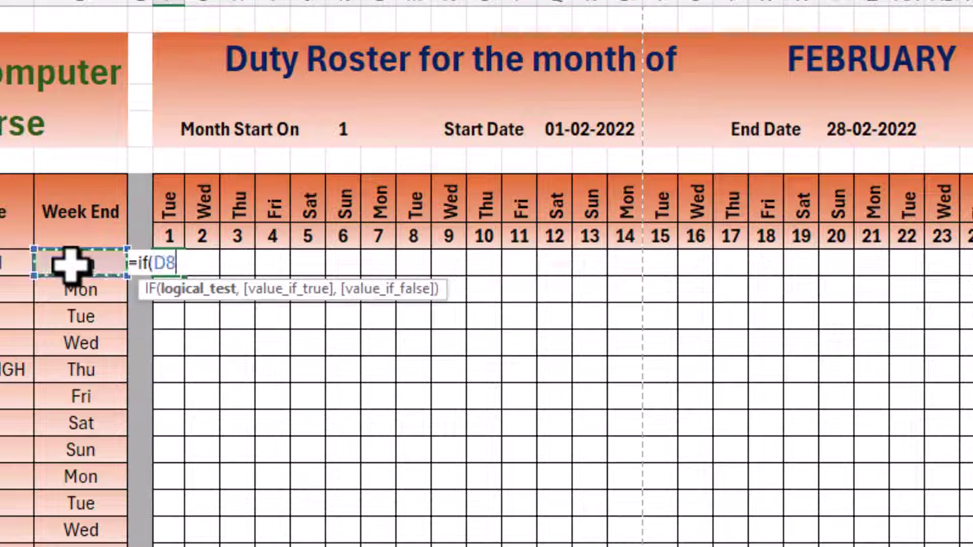
pyautogui.write('=')
pyautogui.click(170, 203)
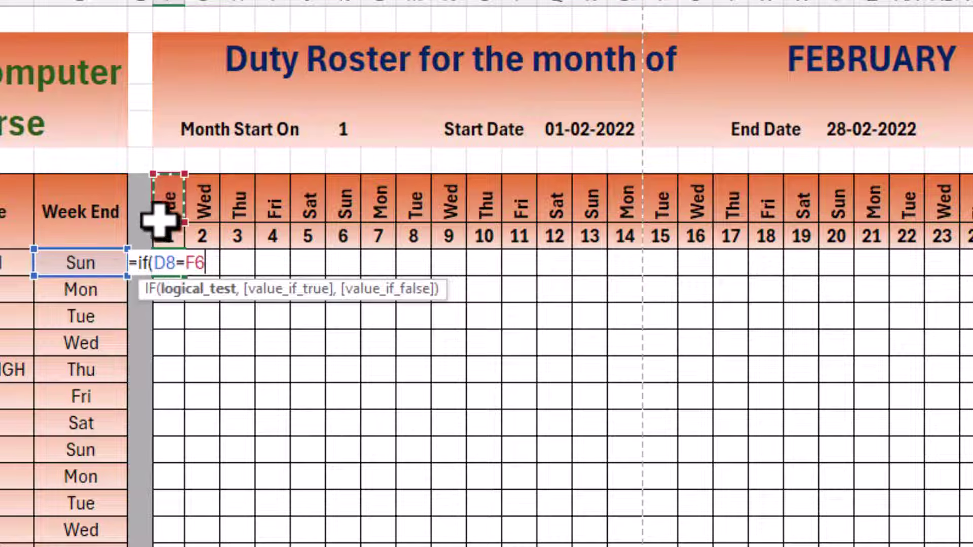
pyautogui.write(',"WE')
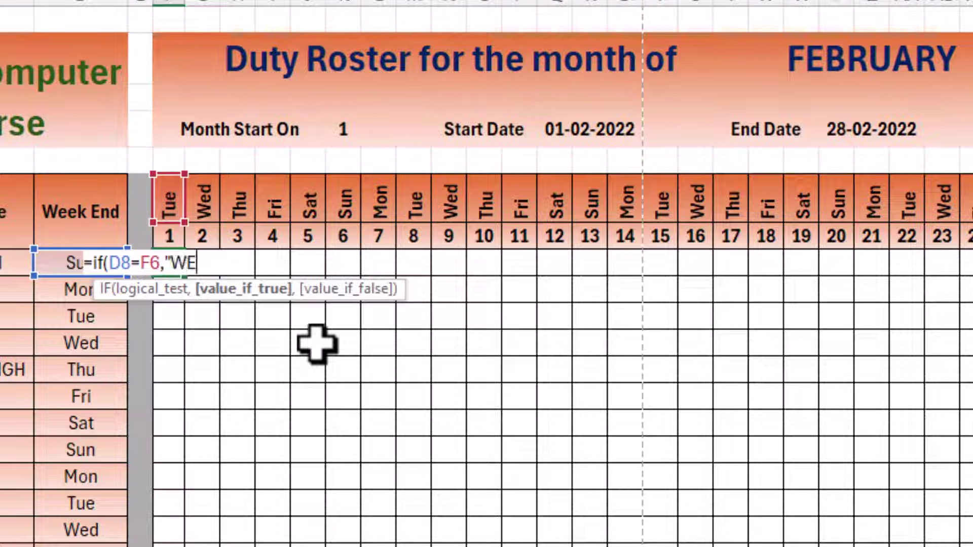
pyautogui.write('","")')
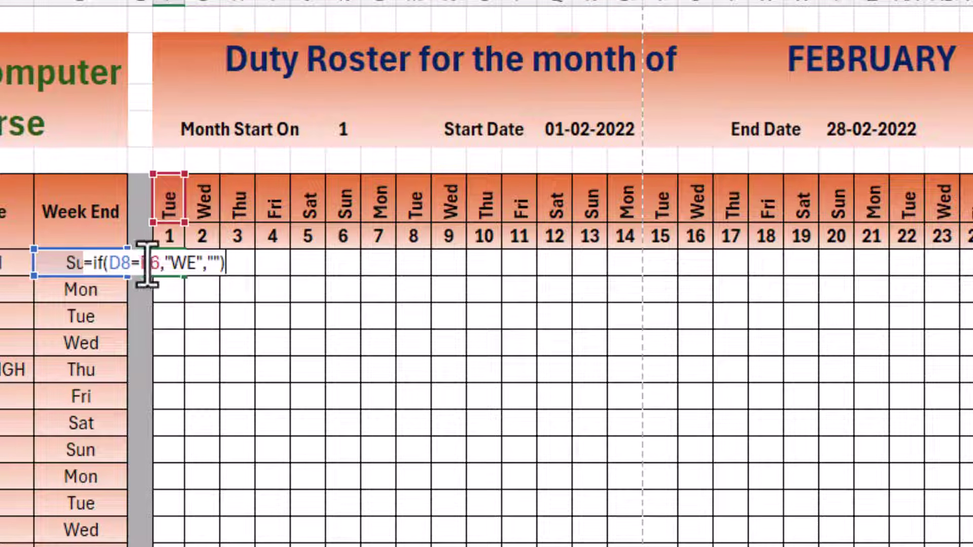
# - Lock the Week End column and weekday row in the F8 formula, making it =IF($D8=F$6,"WE",""), and commit it
pyautogui.click(116, 263)
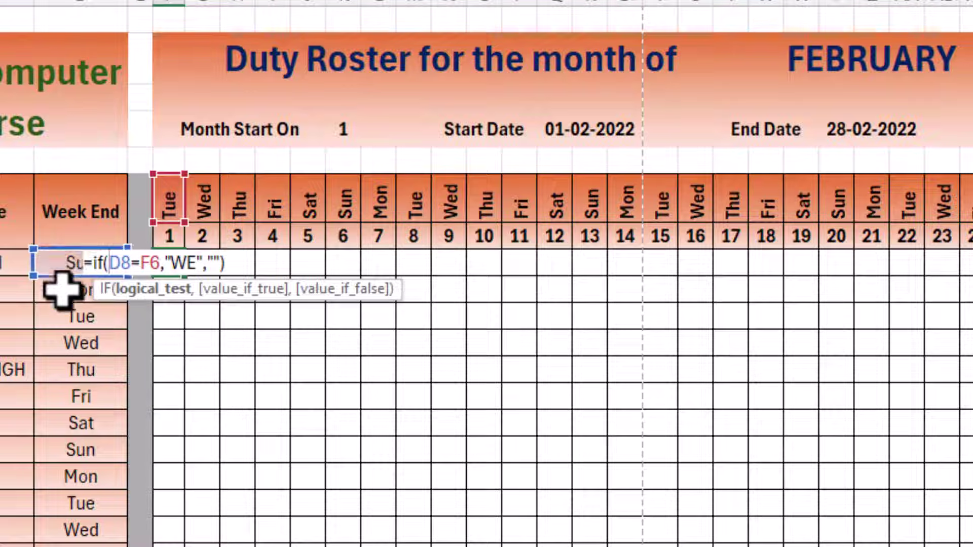
pyautogui.write('$')
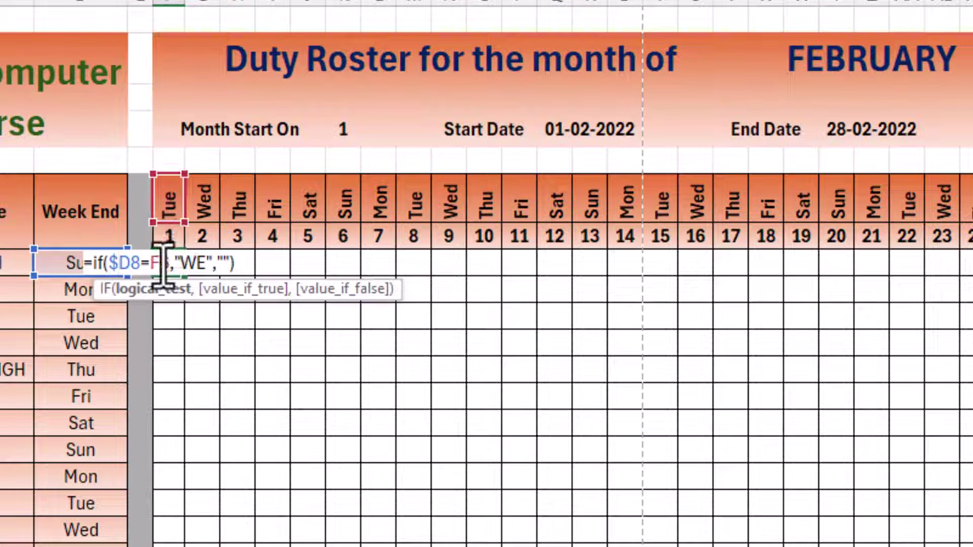
pyautogui.write('$')
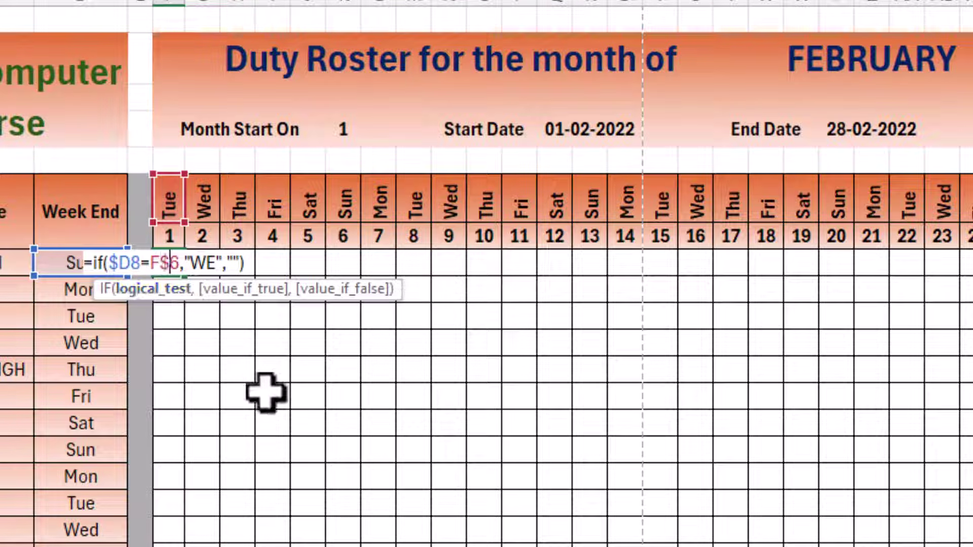
pyautogui.hotkey('ctrl', 'Return')
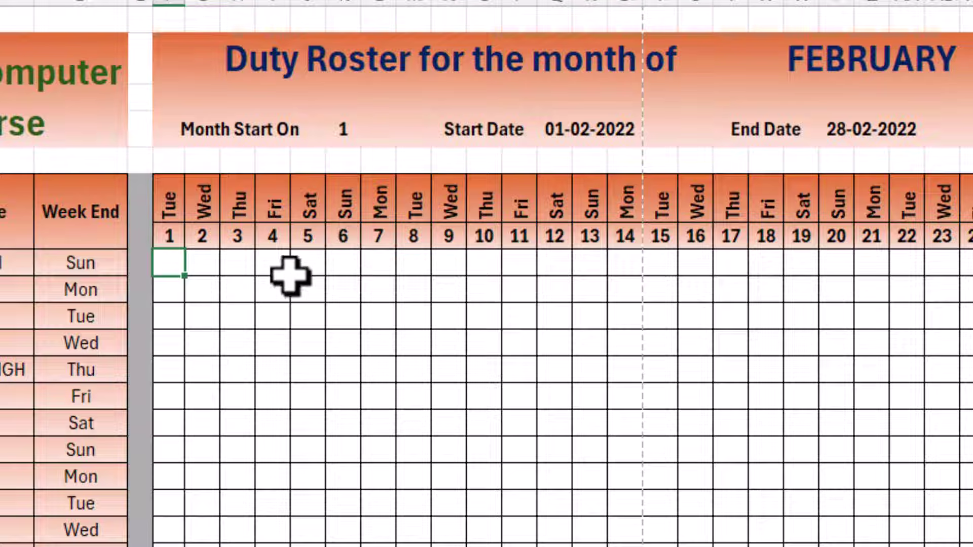
# - Fill the F8 week-end formula across all day columns to AJ and down to the last employee row
pyautogui.moveTo(184, 276); pyautogui.dragTo(968, 264)
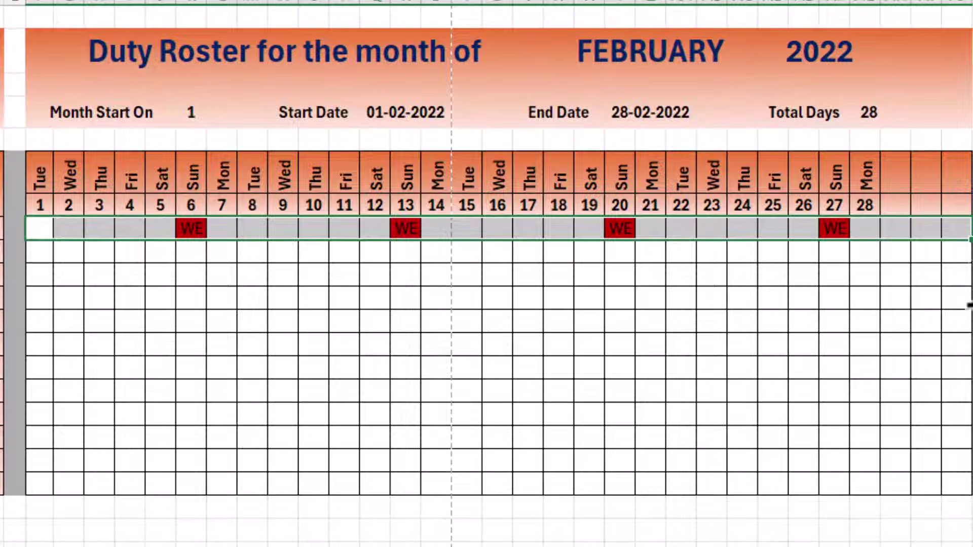
pyautogui.moveTo(970, 240); pyautogui.dragTo(963, 492)
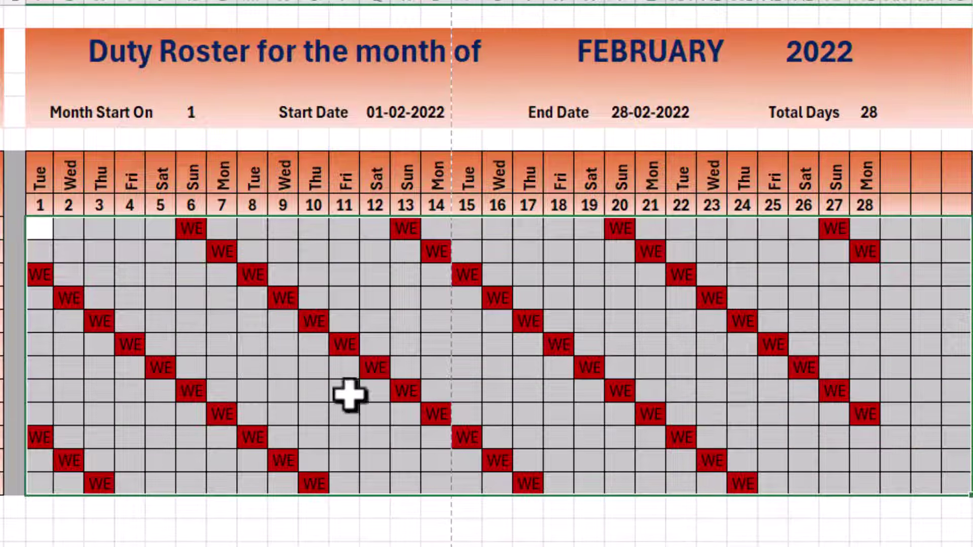
pyautogui.click(183, 327)
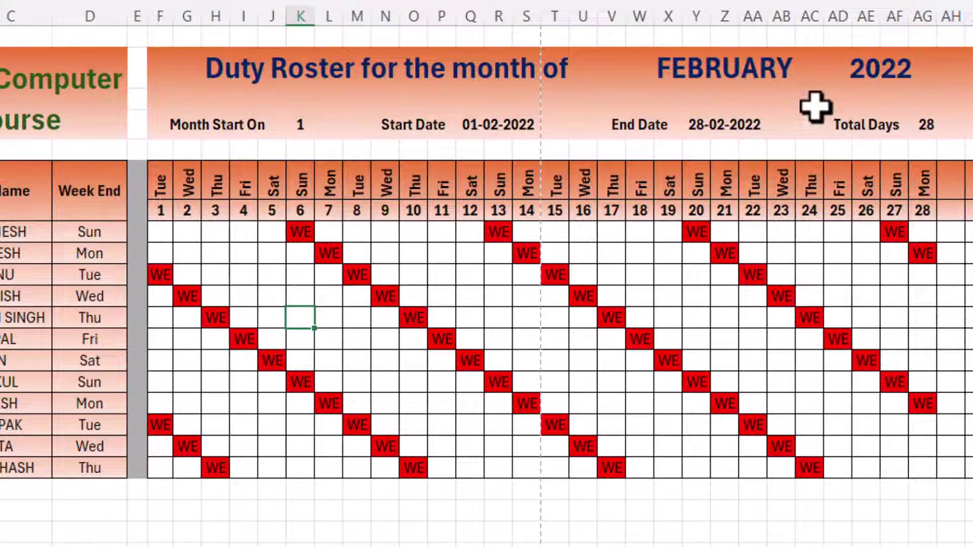
# - Test the roster by switching its month to JANUARY, AUGUST and NOVEMBER in turn
pyautogui.click(775, 66)
pyautogui.click(805, 78)
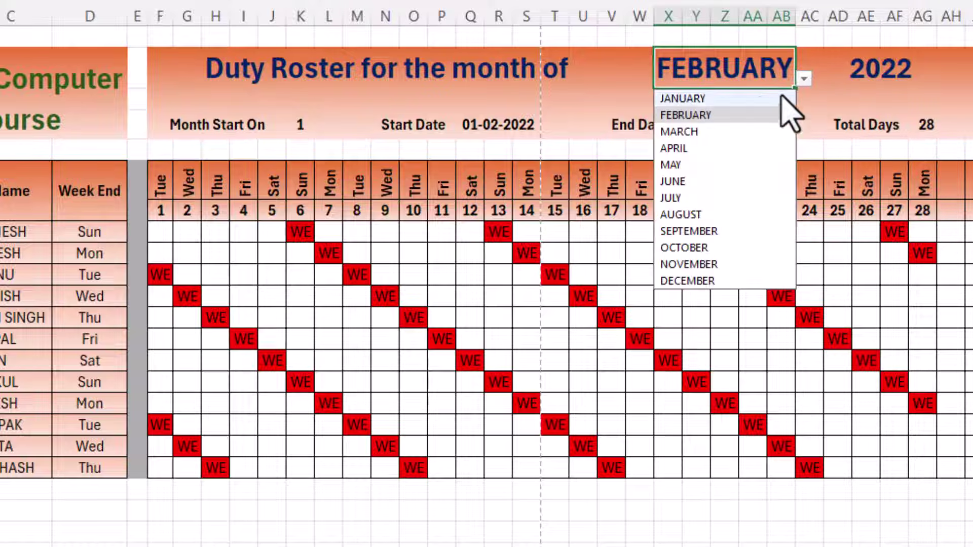
pyautogui.click(759, 98)
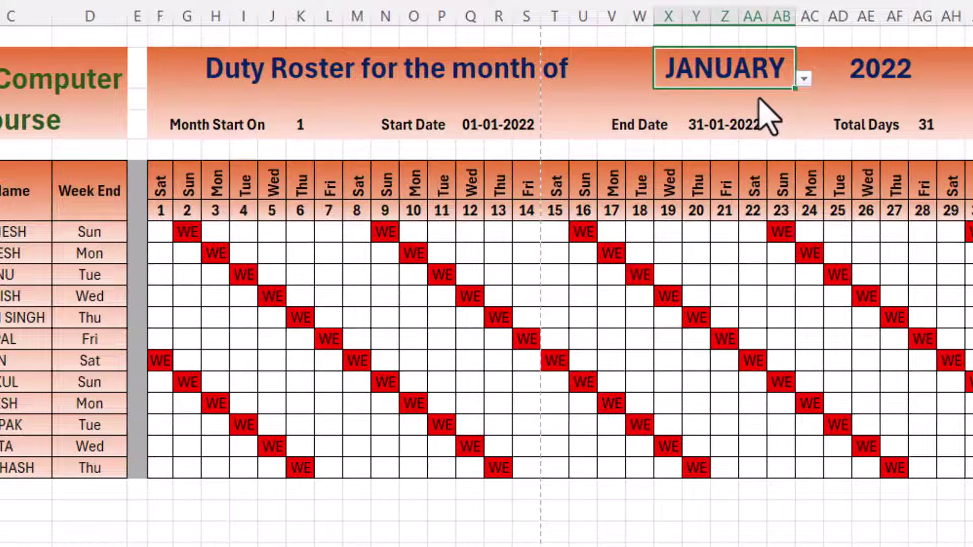
pyautogui.click(805, 80)
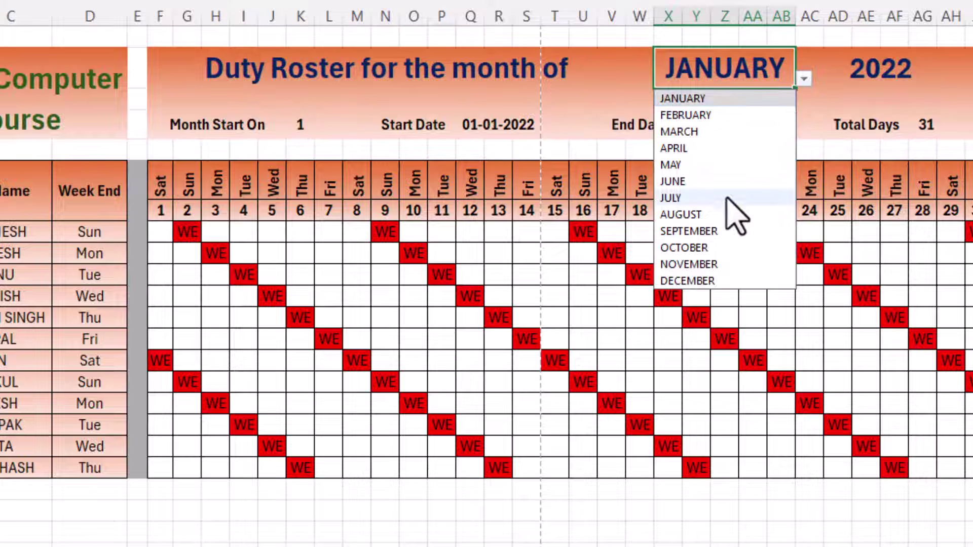
pyautogui.click(725, 215)
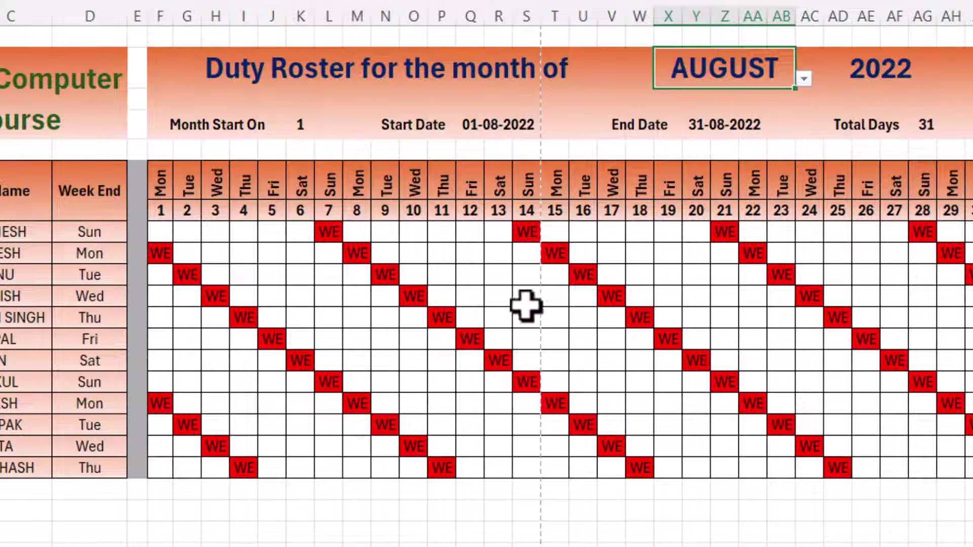
pyautogui.click(804, 80)
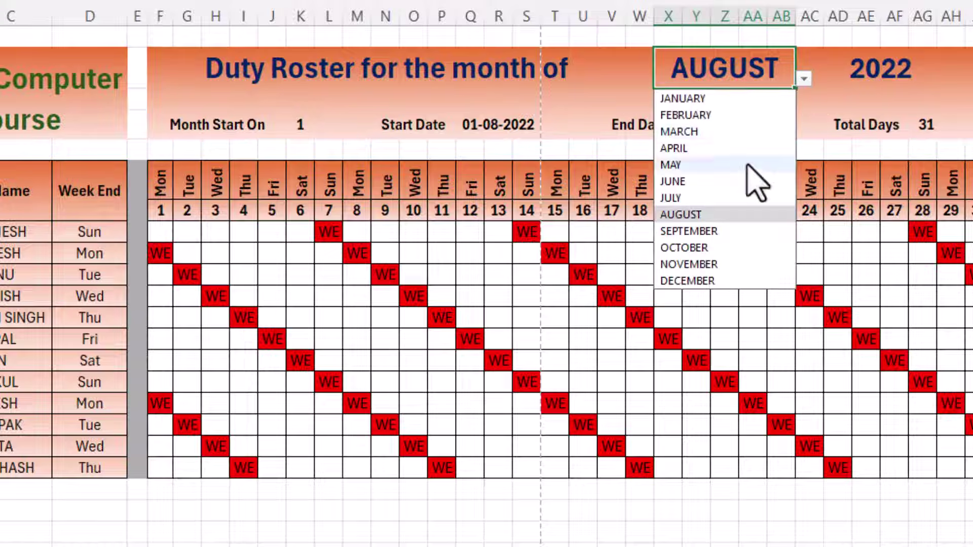
pyautogui.click(706, 264)
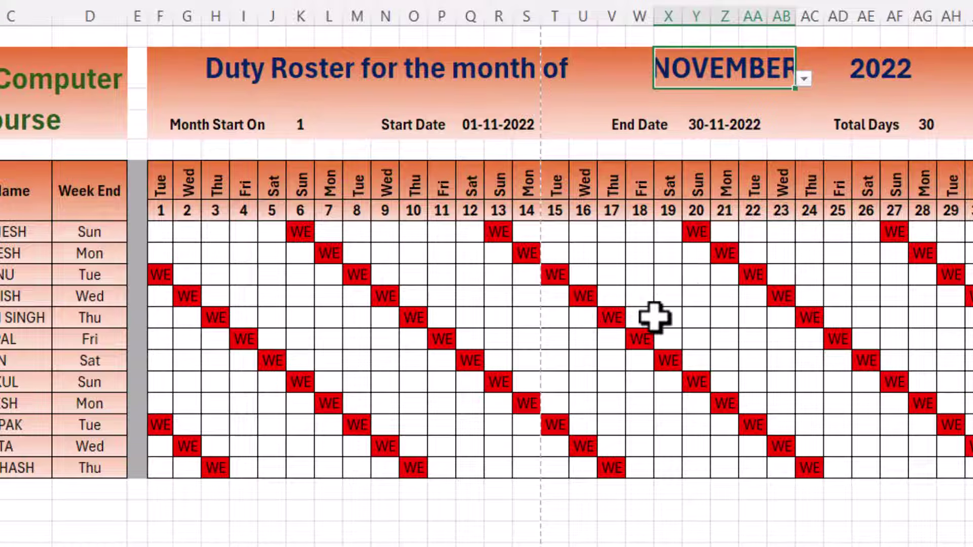
# - Check the first employee's WE entries against the Sunday dates 6, 13, 20 and 27
pyautogui.click(90, 238)
pyautogui.click(304, 231)
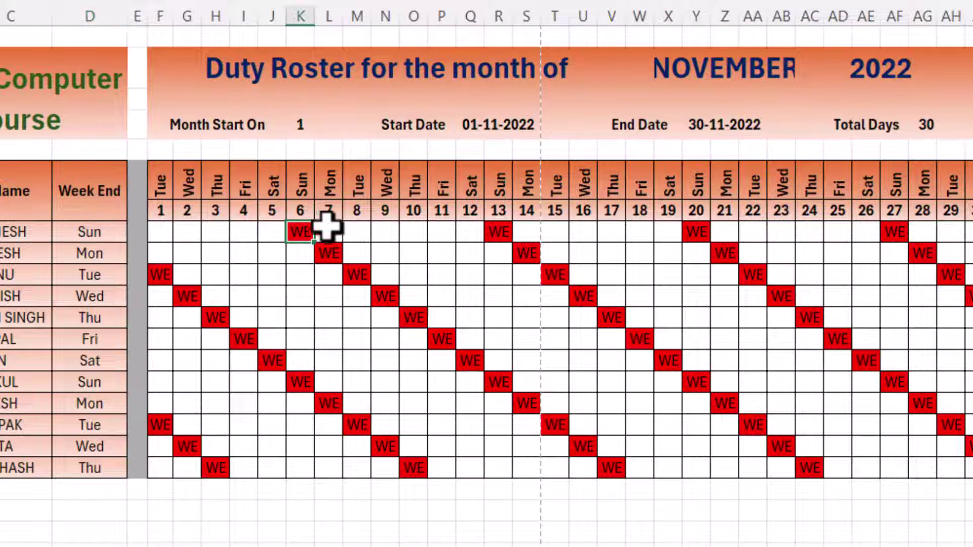
pyautogui.click(500, 232)
pyautogui.click(702, 233)
pyautogui.click(896, 233)
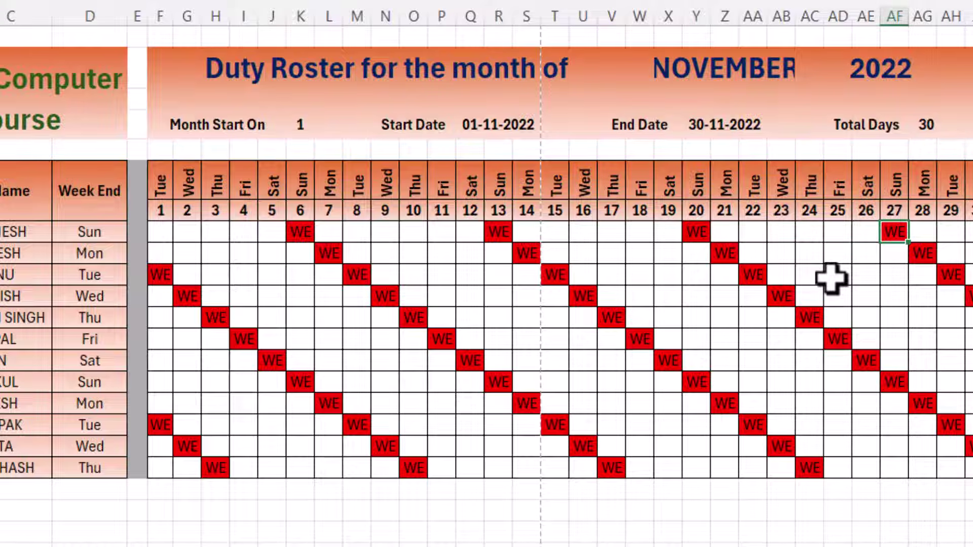
# - Set the roster month to JANUARY
pyautogui.click(773, 73)
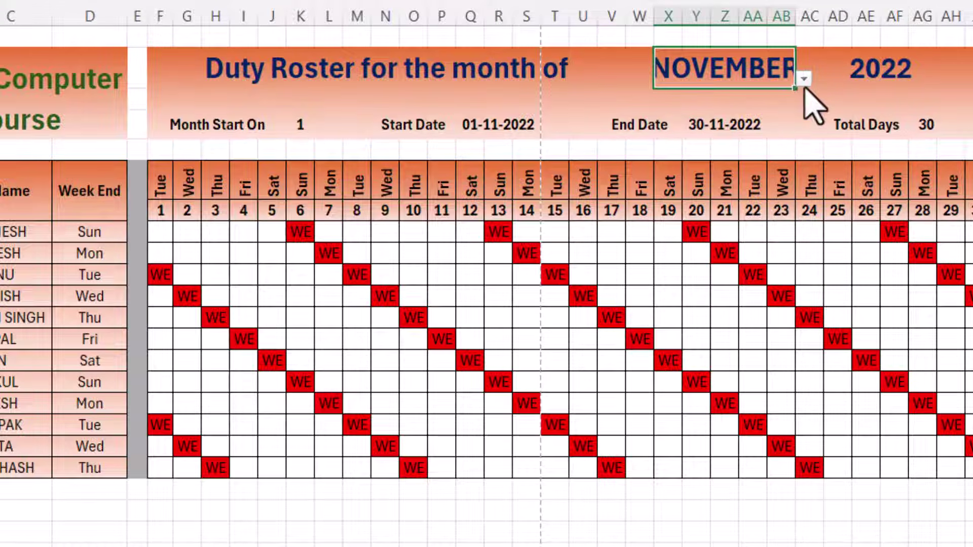
pyautogui.click(804, 78)
pyautogui.click(682, 98)
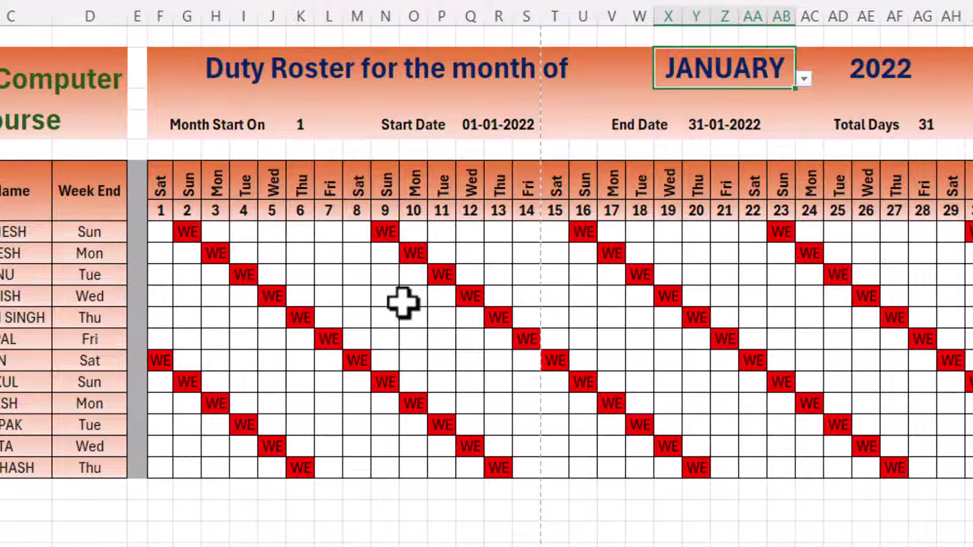
# - Enter the day 1 shifts C, A, B, C, A, B for the first six employees
pyautogui.click(161, 232)
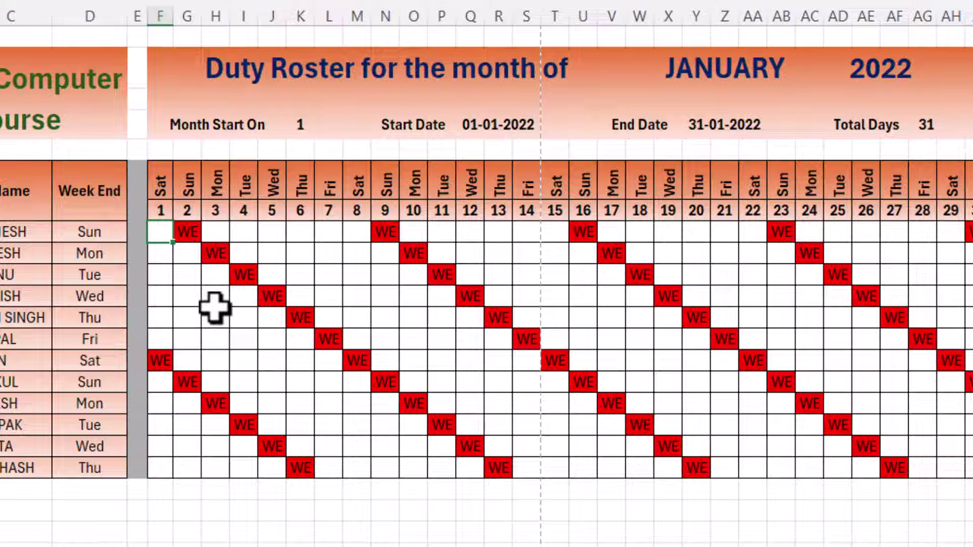
pyautogui.write('C')
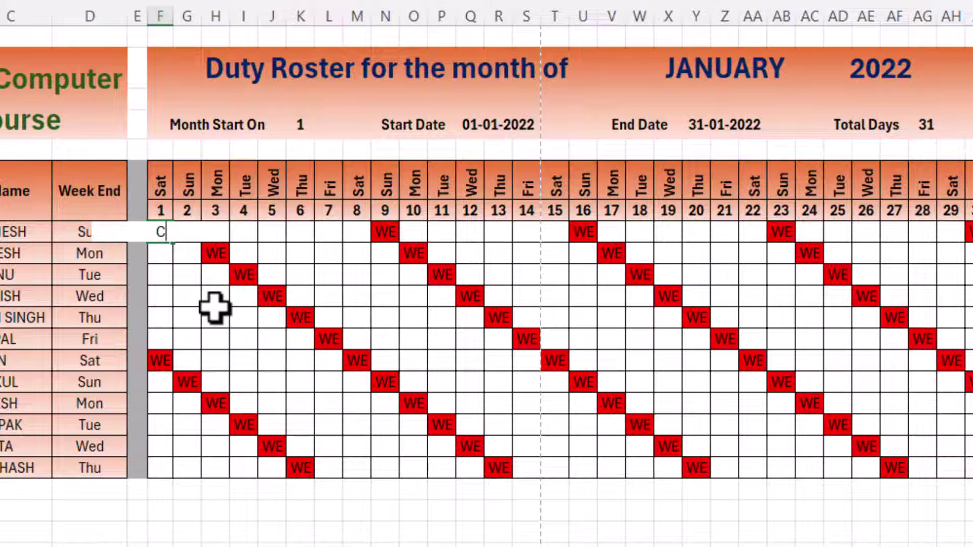
pyautogui.press('Return')
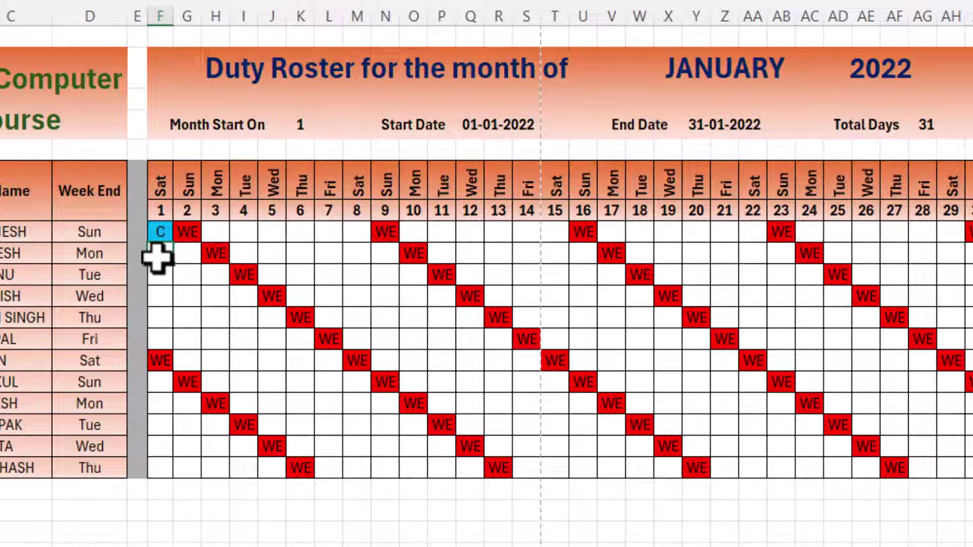
pyautogui.hotkey('shift', 'Down')
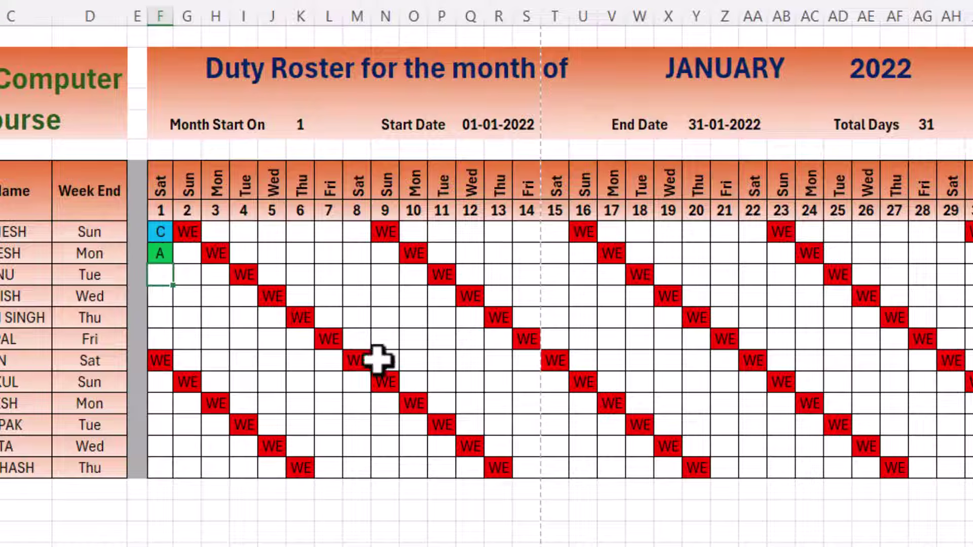
pyautogui.write('B')
pyautogui.press('Return')
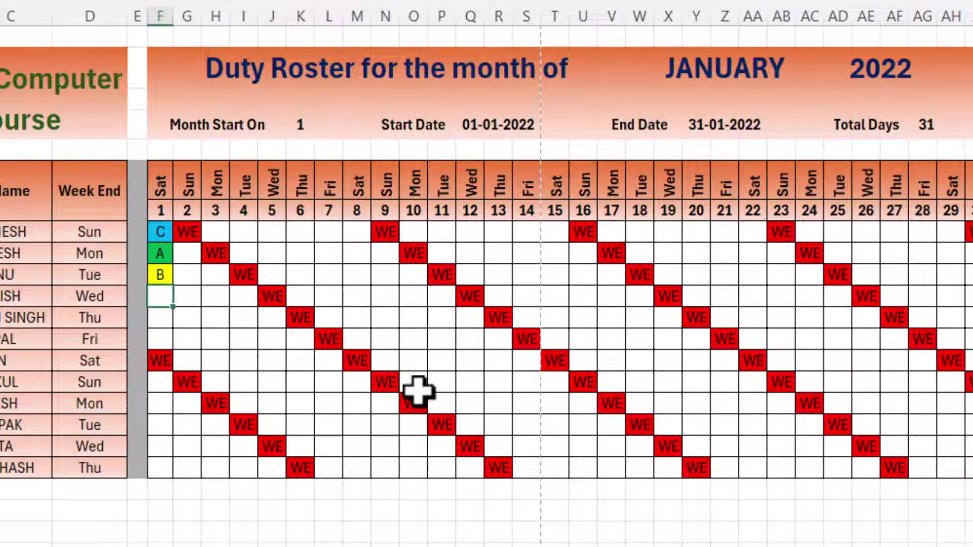
pyautogui.write('C')
pyautogui.press('Return')
pyautogui.write('A')
pyautogui.press('Return')
pyautogui.write('B')
pyautogui.press('Return')
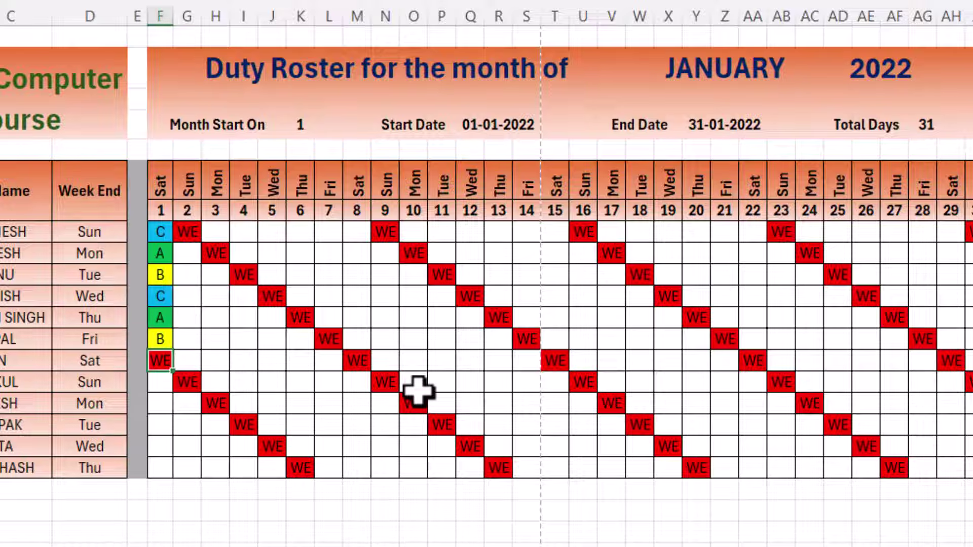
# - Skip the seventh employee's WE cell and enter day 1 shifts C, A, B, C, A for the last five employees
pyautogui.press('Return')
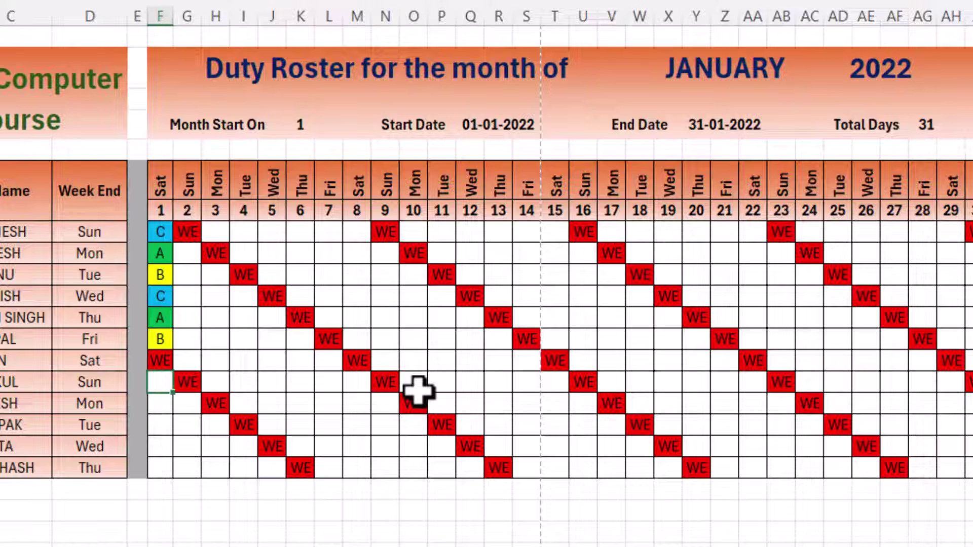
pyautogui.write('C')
pyautogui.press('Return')
pyautogui.write('A')
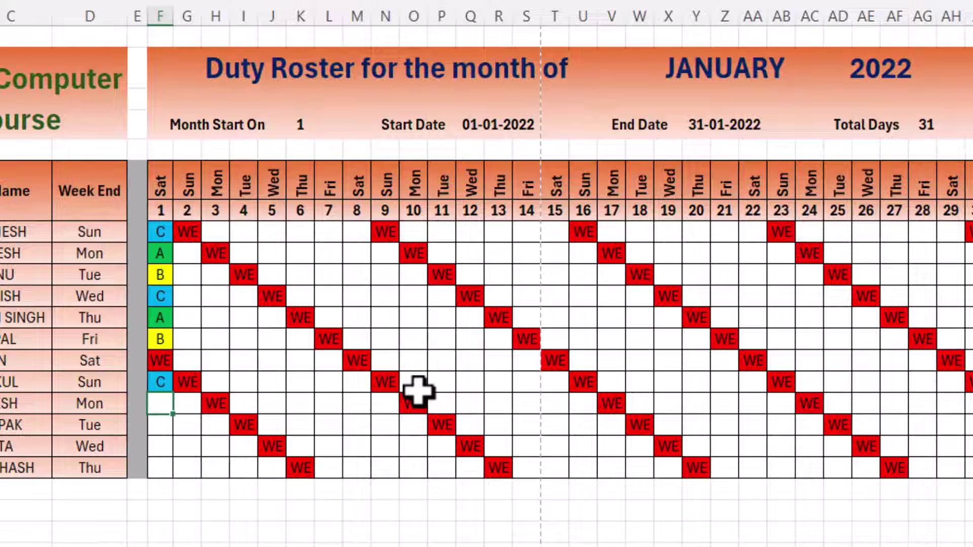
pyautogui.press('Return')
pyautogui.write('B')
pyautogui.press('Return')
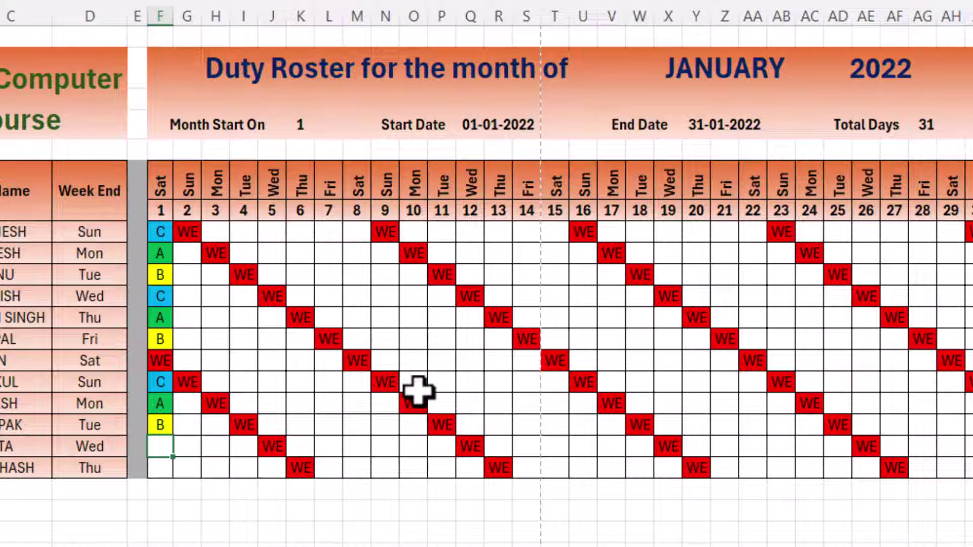
pyautogui.write('C')
pyautogui.press('Return')
pyautogui.write('A')
pyautogui.press('Return')
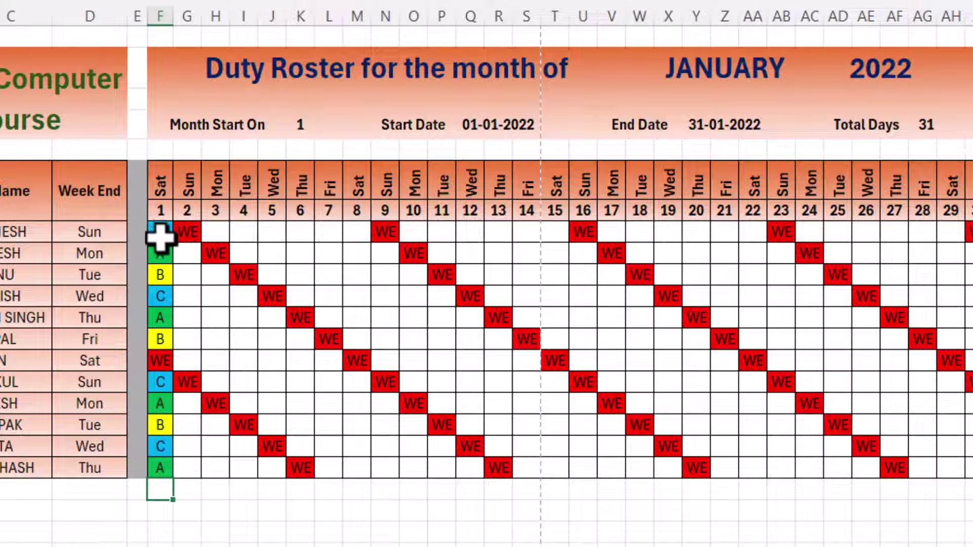
# - Enter shift A for the first employee on days 3 to 8, leaving the WE cells intact
pyautogui.click(212, 232)
pyautogui.write('A')
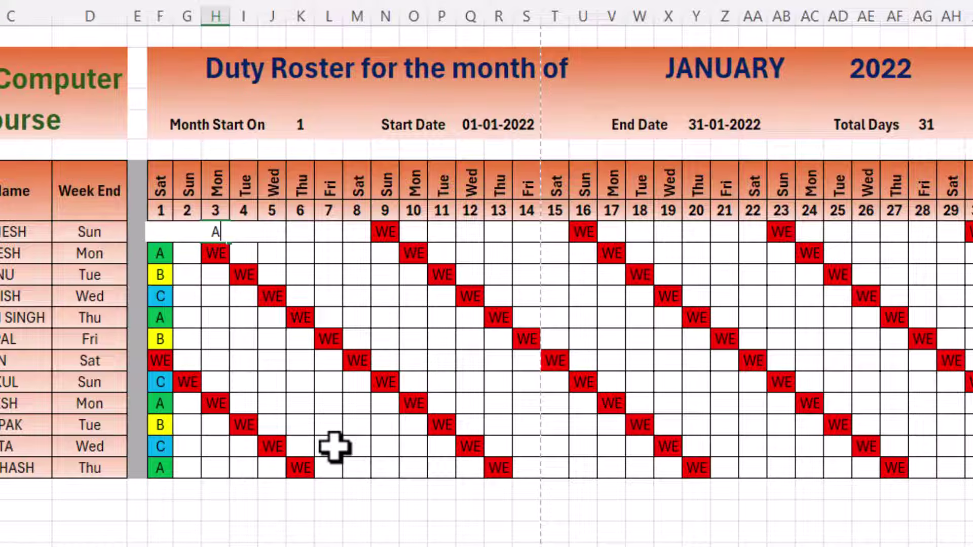
pyautogui.press('Tab')
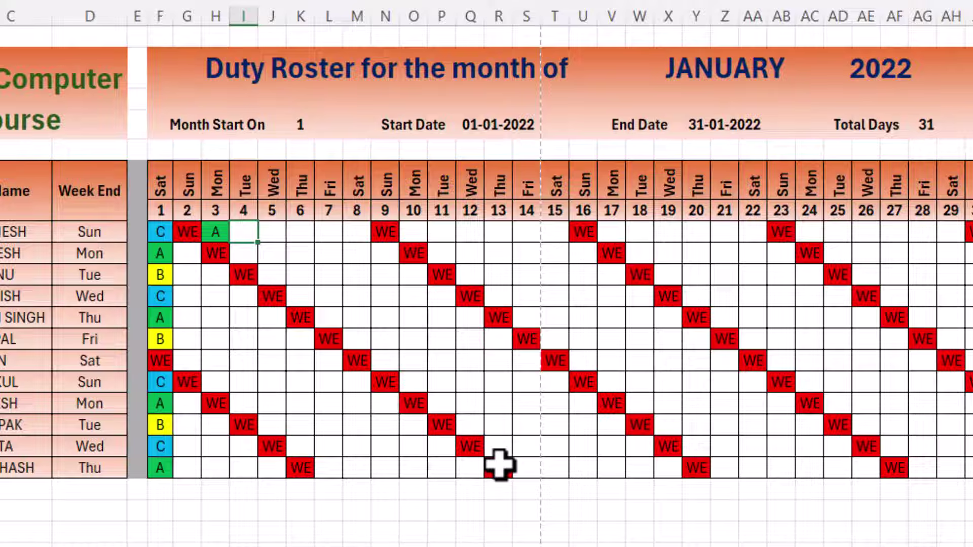
pyautogui.write('A')
pyautogui.press('Tab')
pyautogui.write('A')
pyautogui.press('Tab')
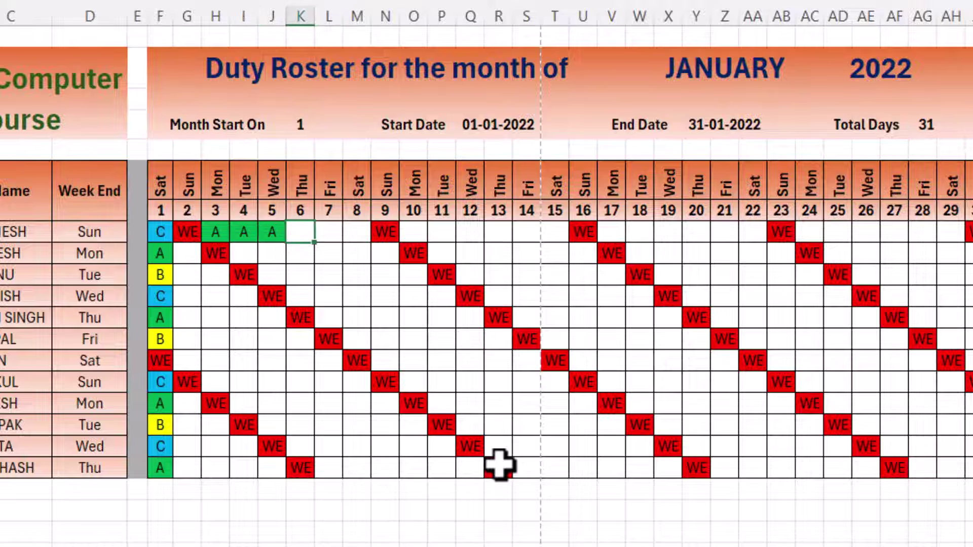
pyautogui.write('A')
pyautogui.press('Tab')
pyautogui.write('A')
pyautogui.press('Tab')
pyautogui.write('A')
pyautogui.press('Tab')
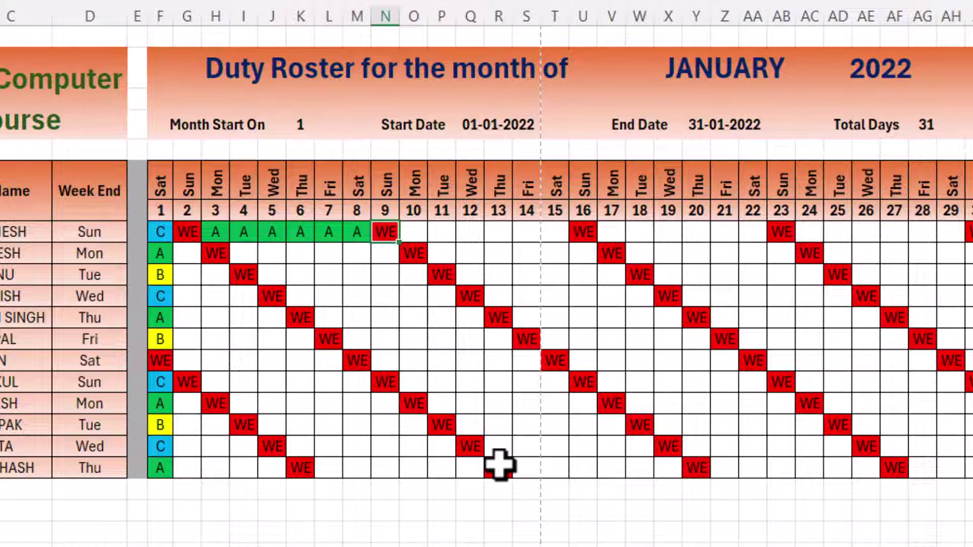
pyautogui.press('Tab')
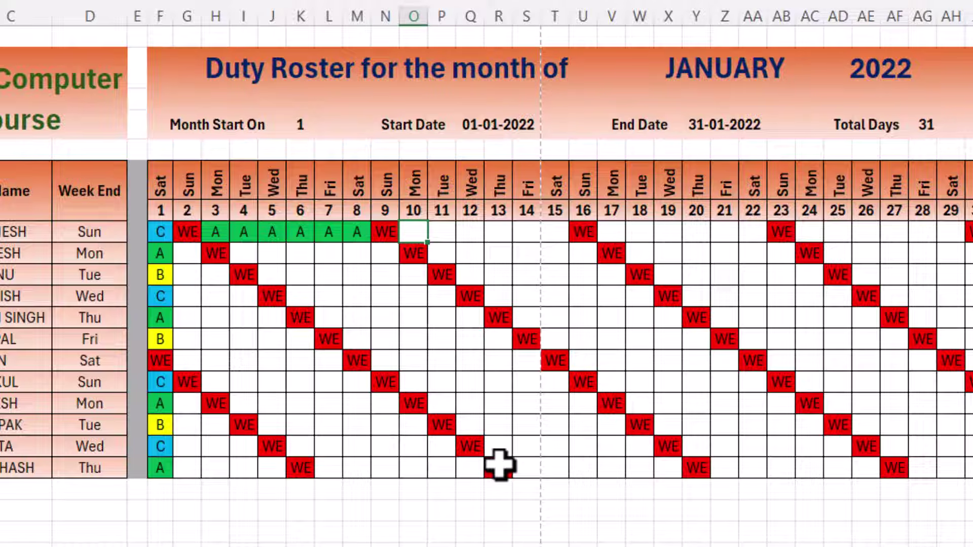
# - Enter shift B for the first employee on days 10 to 15 and skip the day 16 WE cell
pyautogui.write('B')
pyautogui.press('Tab')
pyautogui.write('B')
pyautogui.press('Tab')
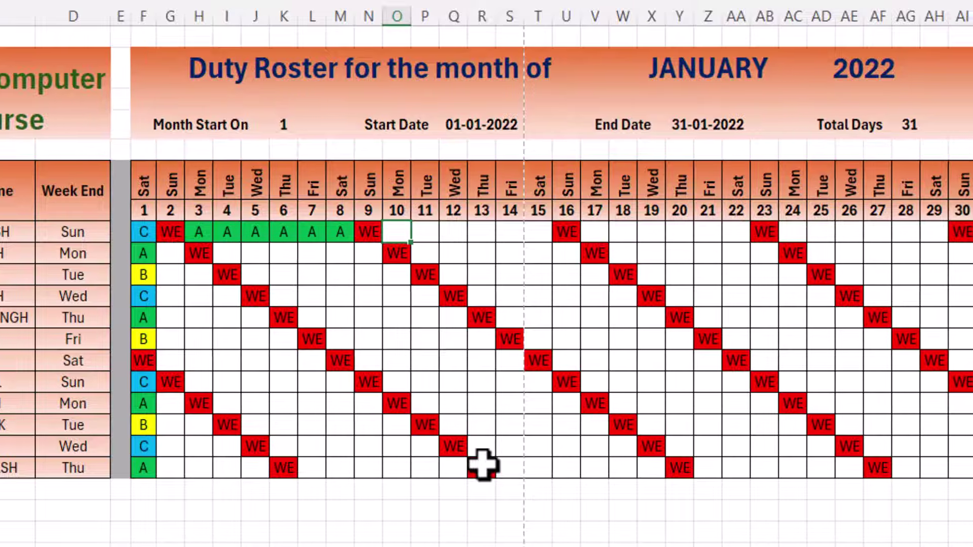
pyautogui.write('B')
pyautogui.press('Tab')
pyautogui.write('B')
pyautogui.press('Tab')
pyautogui.write('B')
pyautogui.press('Tab')
pyautogui.write('B')
pyautogui.press('Tab')
pyautogui.press('Tab')
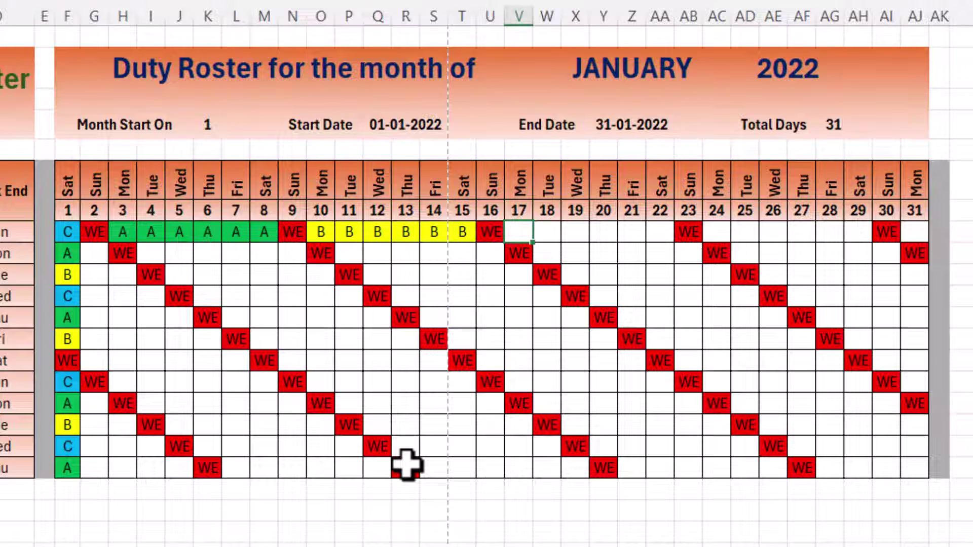
# - Enter shift C for the first employee on days 17 to 22 and skip the day 23 WE cell
pyautogui.write('C')
pyautogui.press('Tab')
pyautogui.write('C')
pyautogui.press('Tab')
pyautogui.write('C')
pyautogui.press('Tab')
pyautogui.write('C')
pyautogui.press('Tab')
pyautogui.write('C')
pyautogui.press('Tab')
pyautogui.write('C')
pyautogui.press('Tab')
pyautogui.press('Tab')
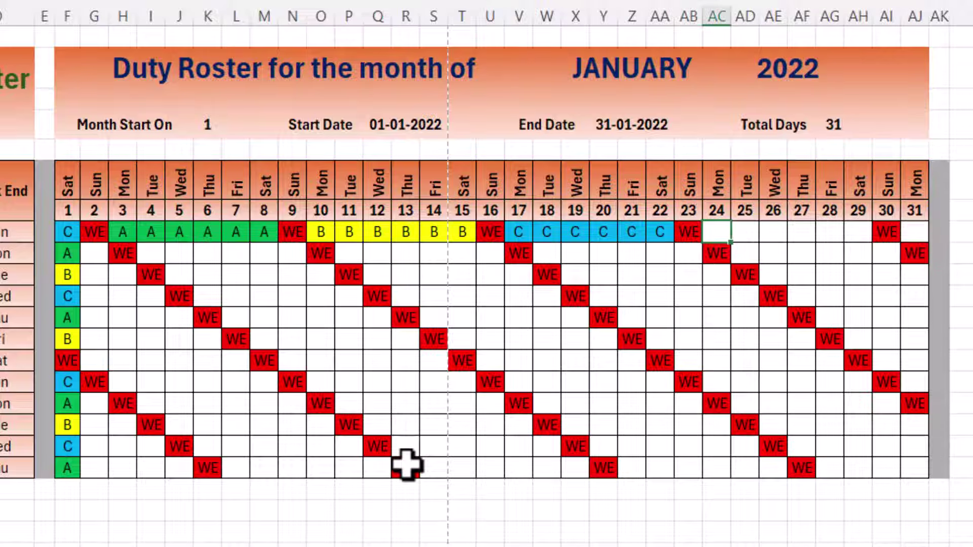
# - Enter shift B for the first employee on days 24 to 29 and shift C on day 31
pyautogui.write('B\tB\tB\tB\tB')
pyautogui.press('Tab')
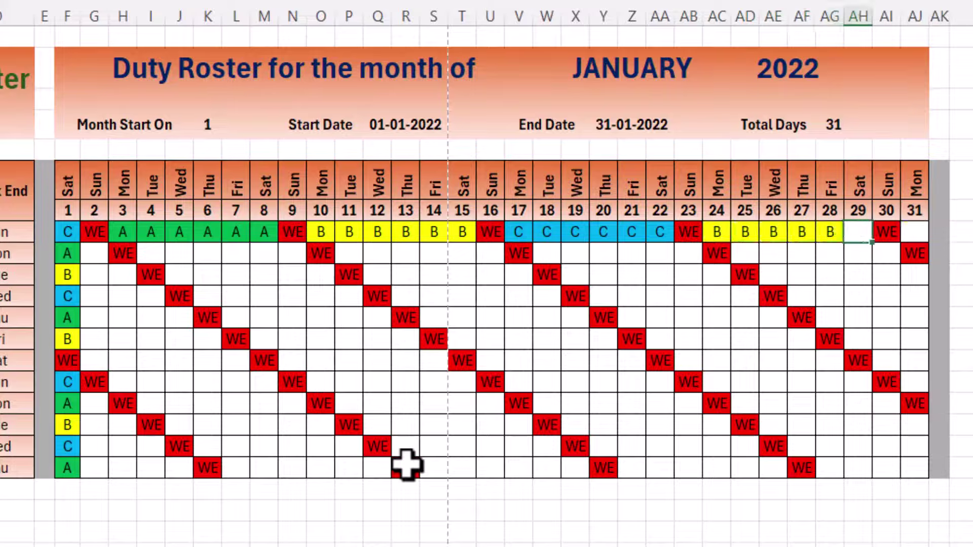
pyautogui.write('B')
pyautogui.press('Tab')
pyautogui.press('Tab')
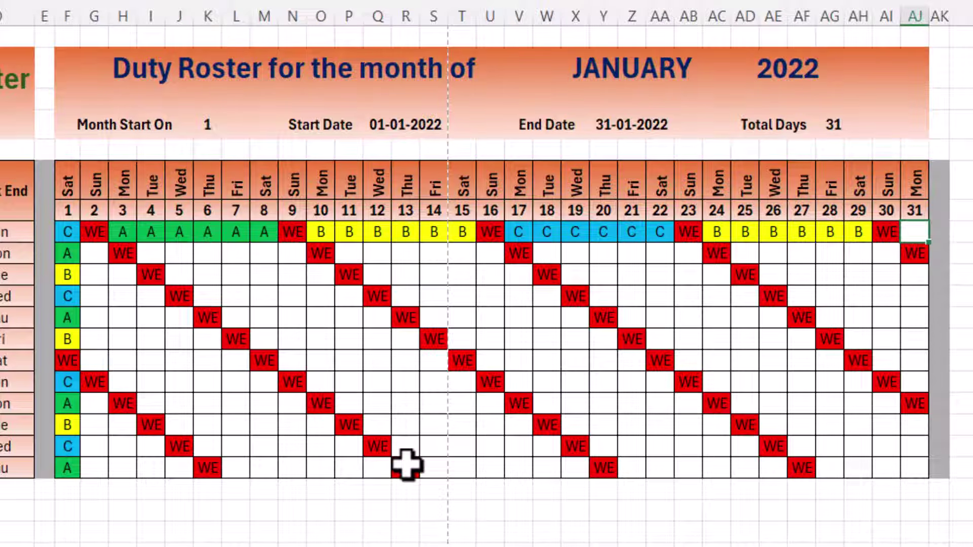
pyautogui.write('C')
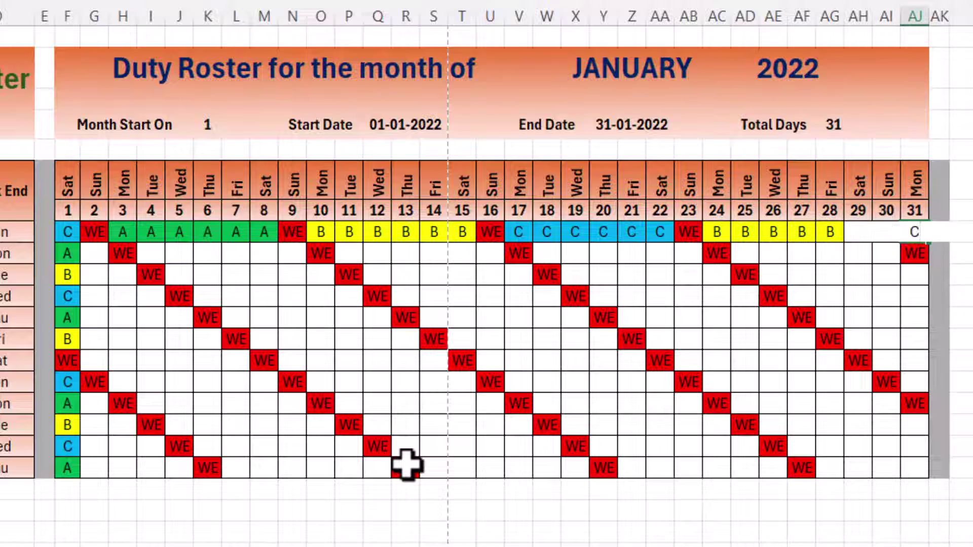
pyautogui.press('Tab')
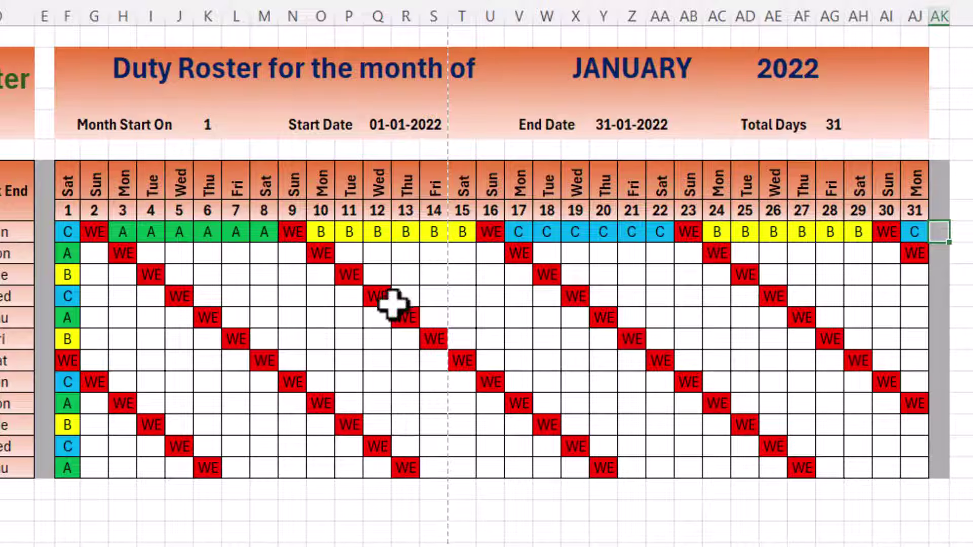
pyautogui.click(432, 259)
pyautogui.click(432, 259)
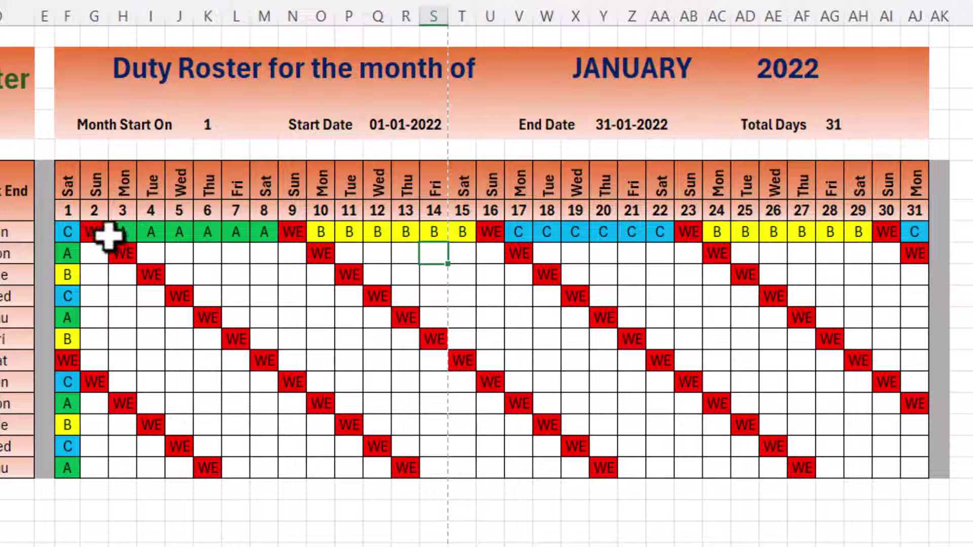
pyautogui.click(909, 232)
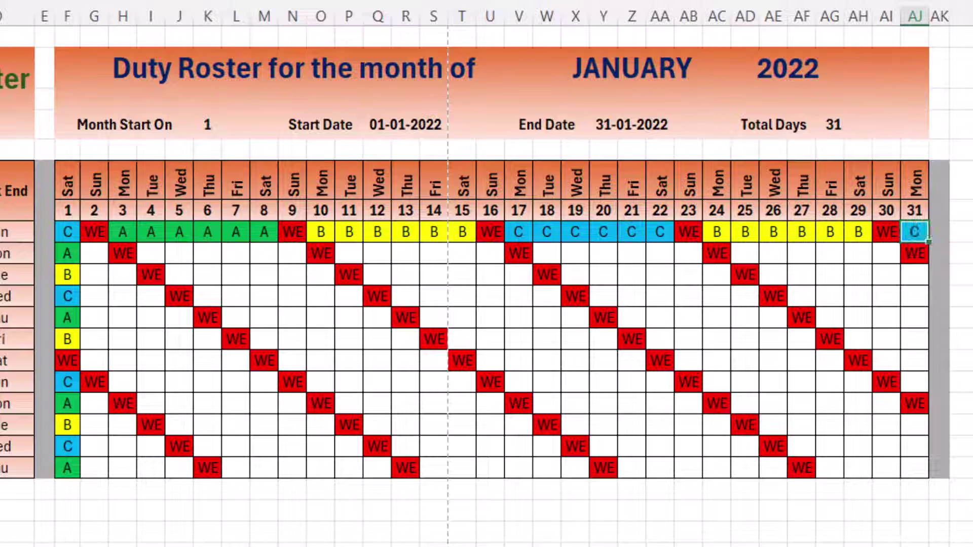
pyautogui.click(99, 254)
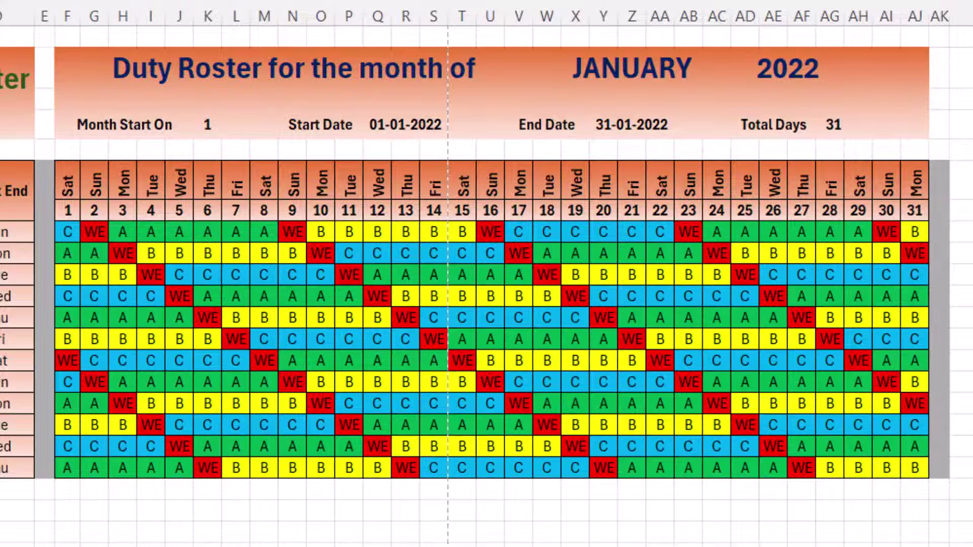
pyautogui.moveTo(71, 234); pyautogui.dragTo(73, 256)
pyautogui.moveTo(82, 291); pyautogui.dragTo(102, 454)
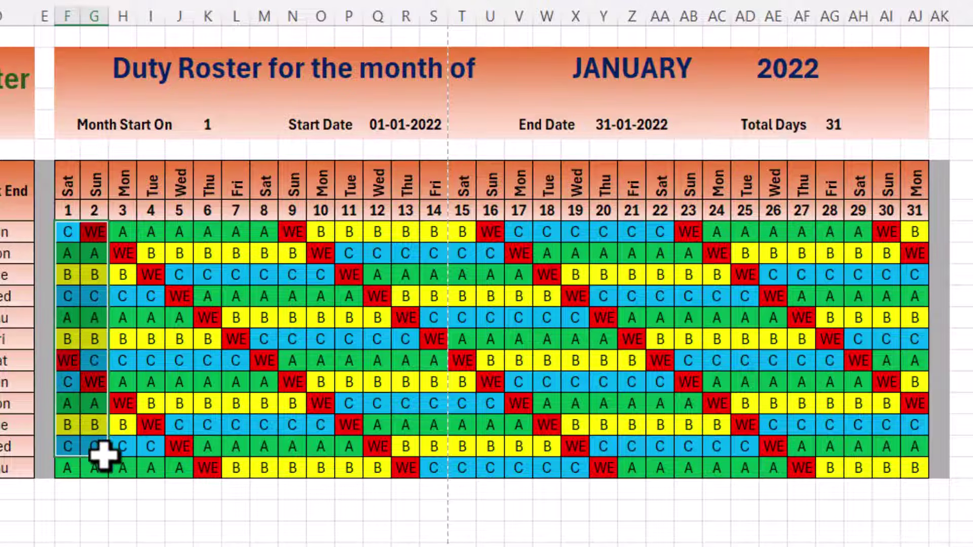
pyautogui.click(133, 234)
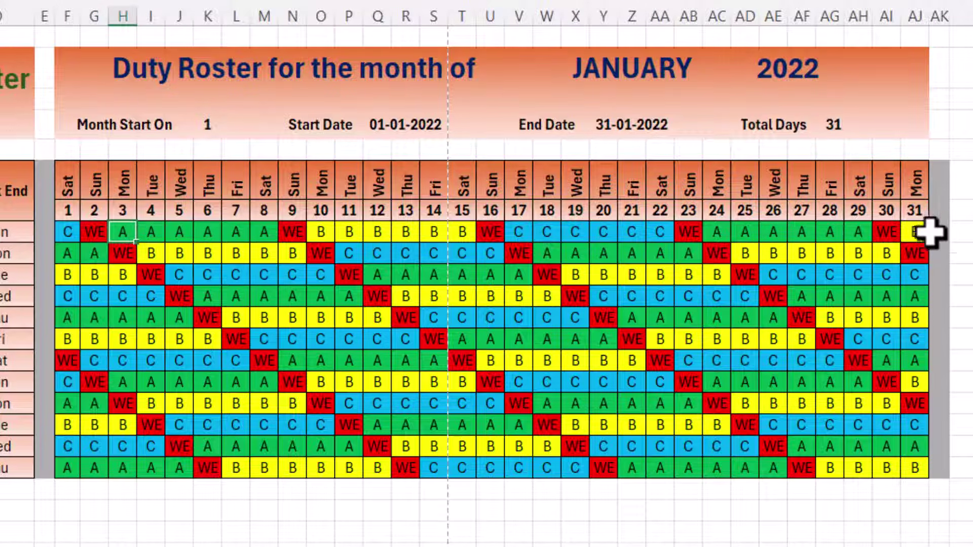
pyautogui.click(919, 232)
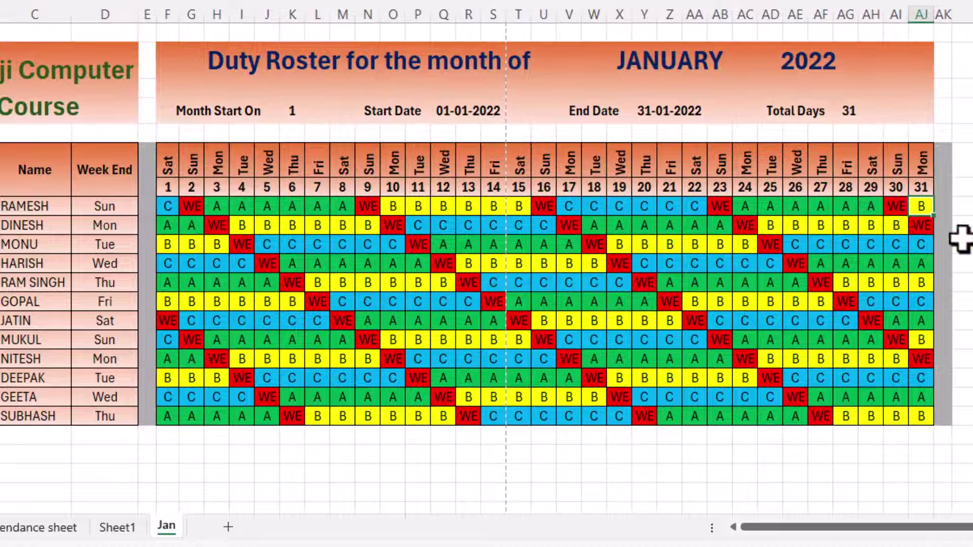
pyautogui.click(422, 343)
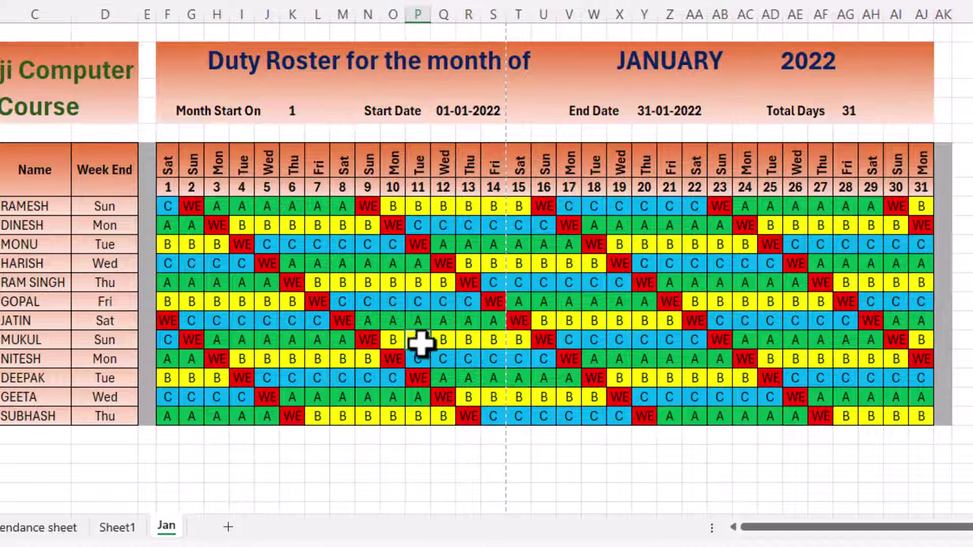
# - Create a copy of the Jan sheet at the end of the Shift Roster.xlsx workbook and rename it fEB
pyautogui.rightClick(164, 528)
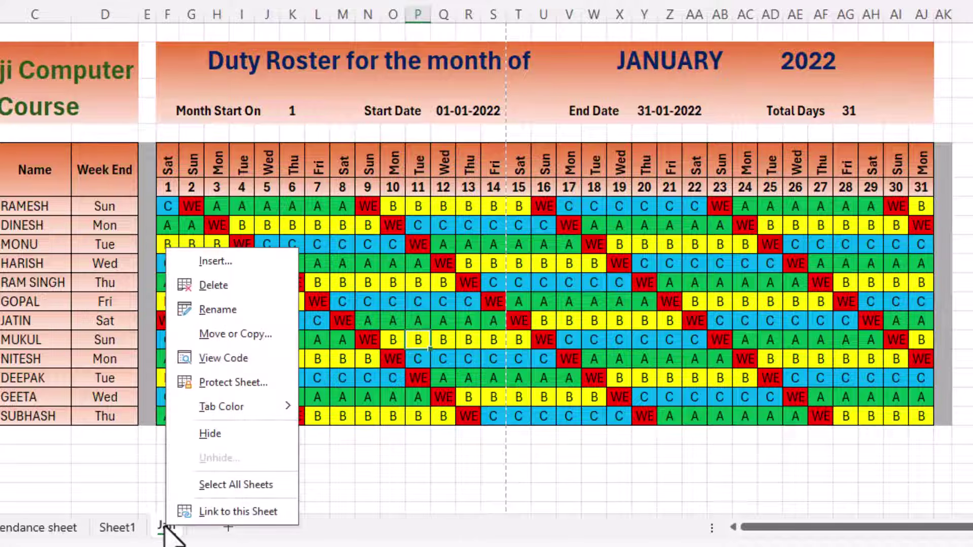
pyautogui.click(216, 334)
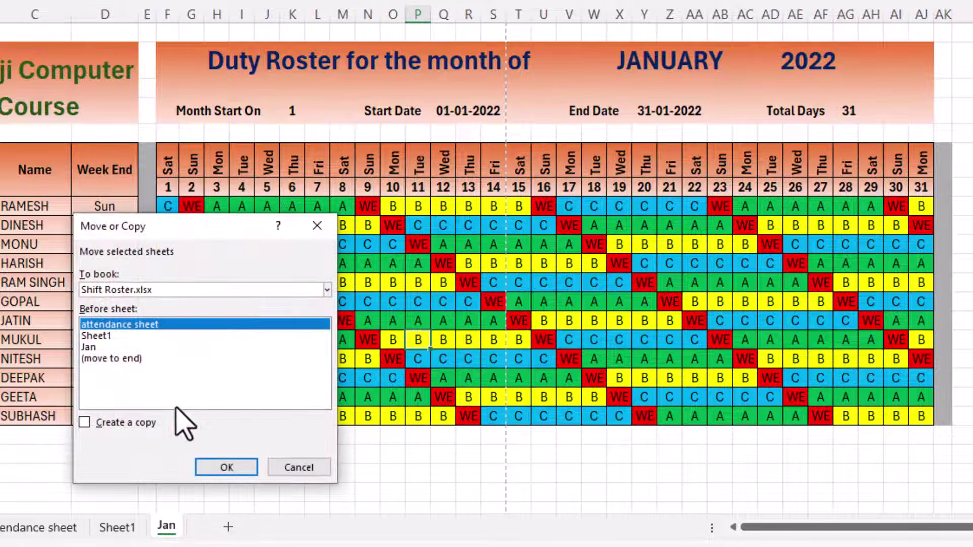
pyautogui.click(138, 423)
pyautogui.click(104, 358)
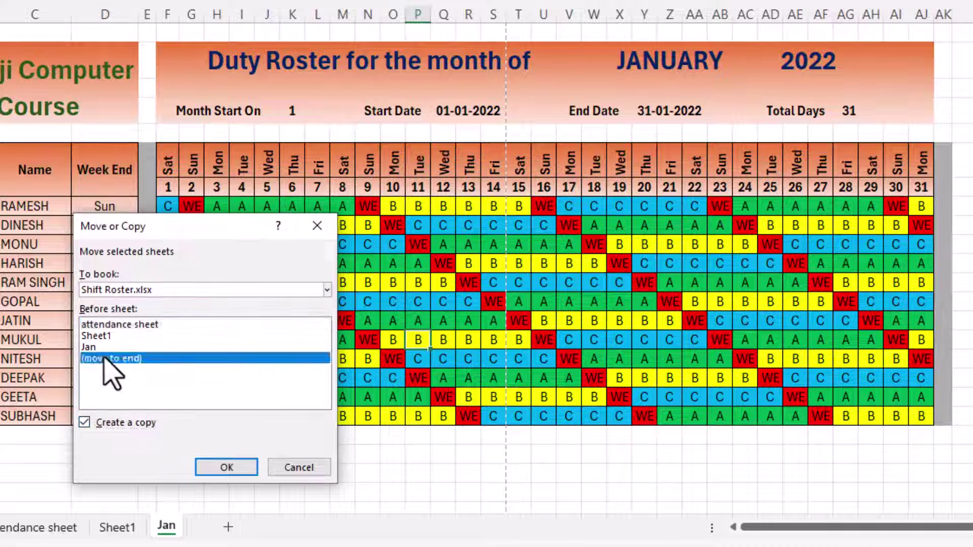
pyautogui.click(219, 468)
pyautogui.doubleClick(216, 527)
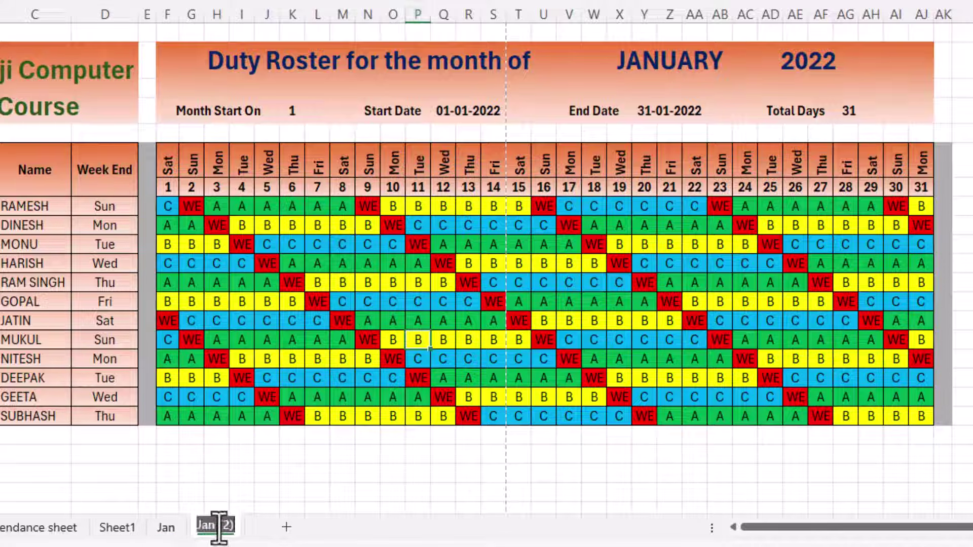
pyautogui.write('fEB')
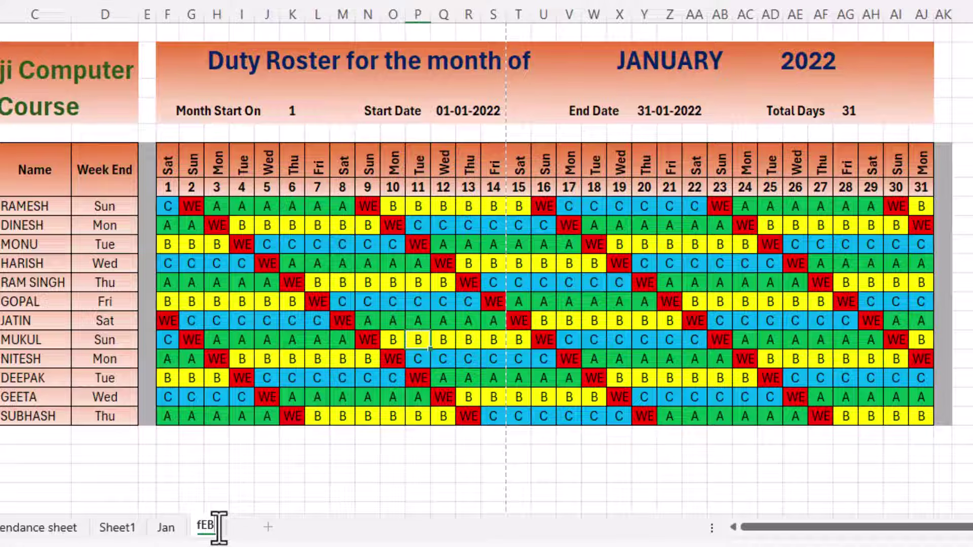
# - Set the duty roster month on the fEB sheet to FEBRUARY
pyautogui.click(678, 66)
pyautogui.click(740, 71)
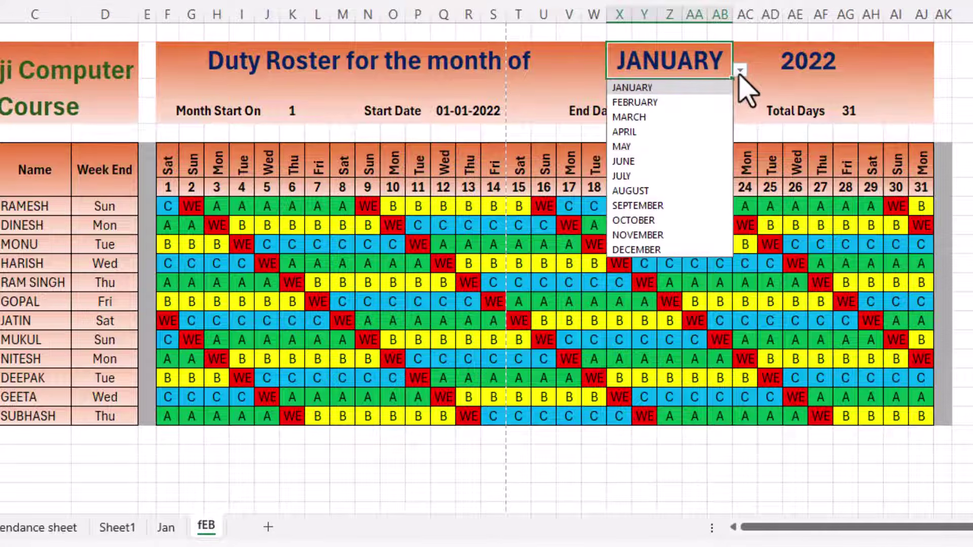
pyautogui.click(659, 103)
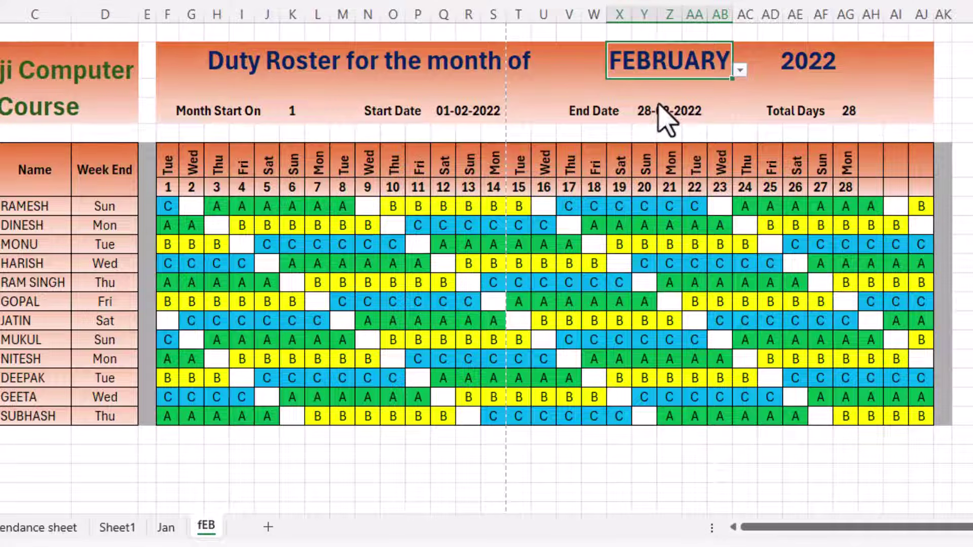
# - Clear all copied shift entries for every employee across the whole day grid, F to AJ, on the fEB sheet
pyautogui.click(172, 213)
pyautogui.moveTo(172, 213)
pyautogui.mouseDown()
pyautogui.moveTo(816, 382)
pyautogui.moveTo(872, 423)
pyautogui.moveTo(924, 424)
pyautogui.mouseUp()
pyautogui.press('Delete')
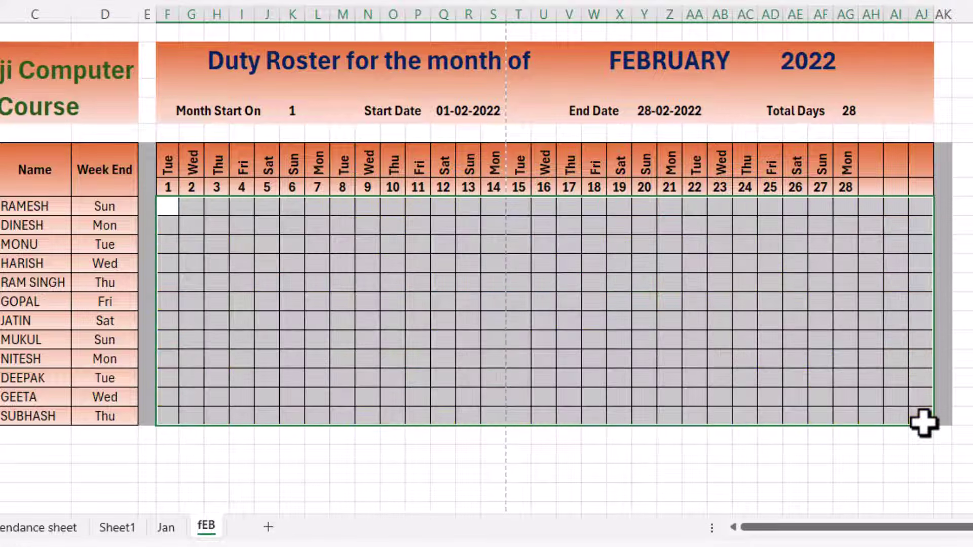
pyautogui.click(168, 207)
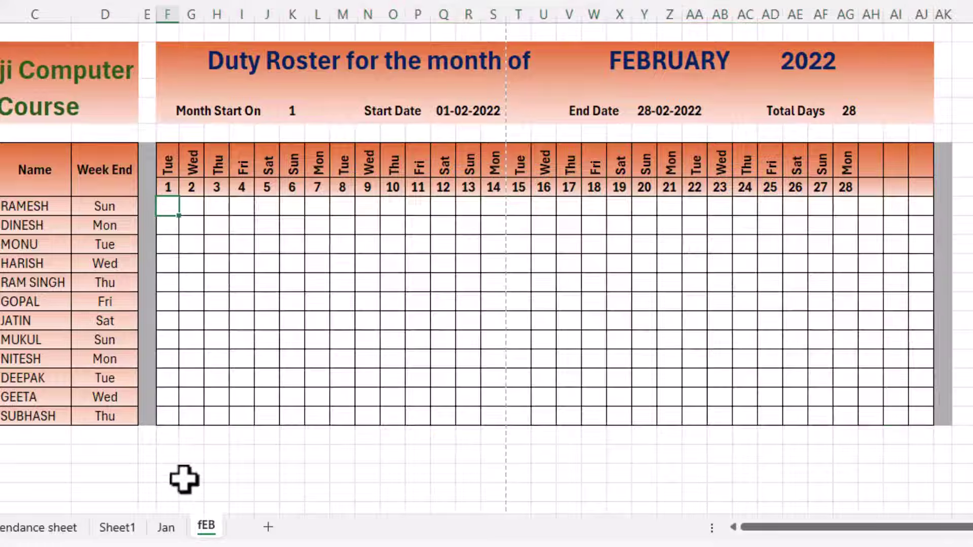
# - Copy the first employee's day 2 WE formula from Jan into the first fEB shift cell and fill it across the whole grid
pyautogui.click(168, 528)
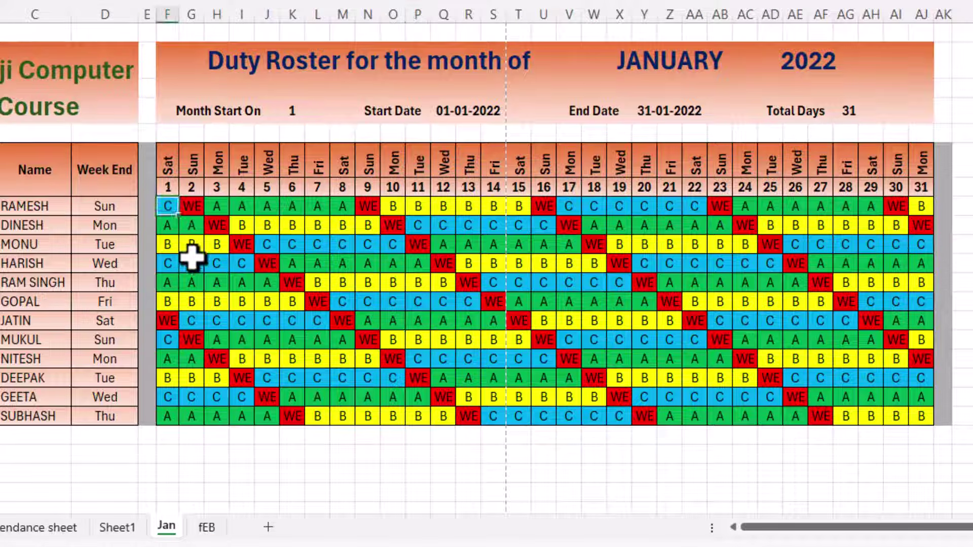
pyautogui.click(192, 206)
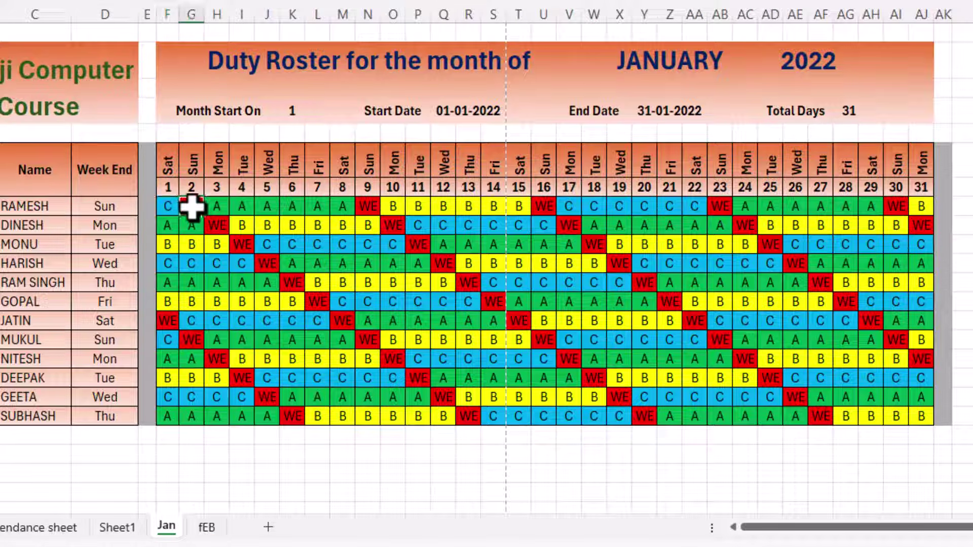
pyautogui.click(206, 528)
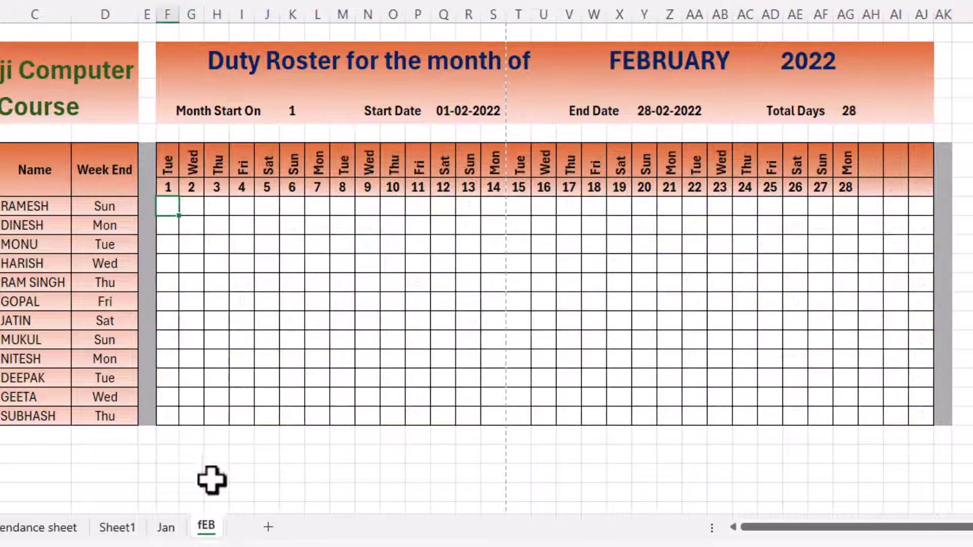
pyautogui.hotkey('ctrl', 'v')
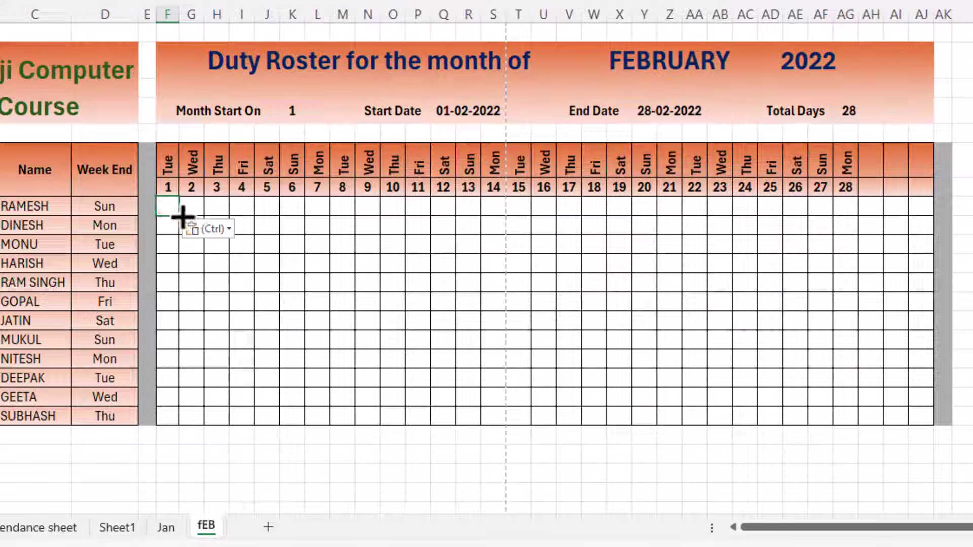
pyautogui.moveTo(180, 219); pyautogui.dragTo(928, 433)
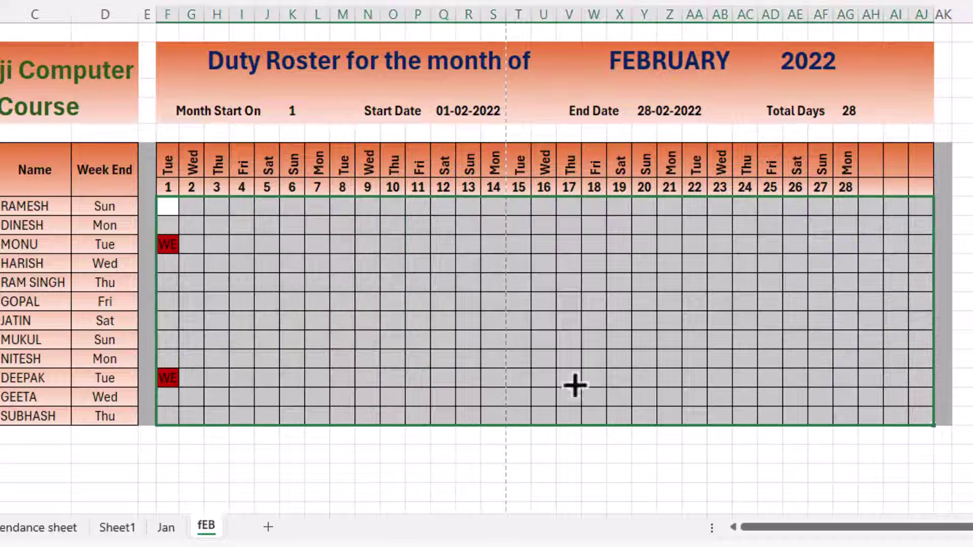
# - Check the first employee's 31 January shift on the Jan sheet and enter B for day 1 on the fEB sheet
pyautogui.click(164, 208)
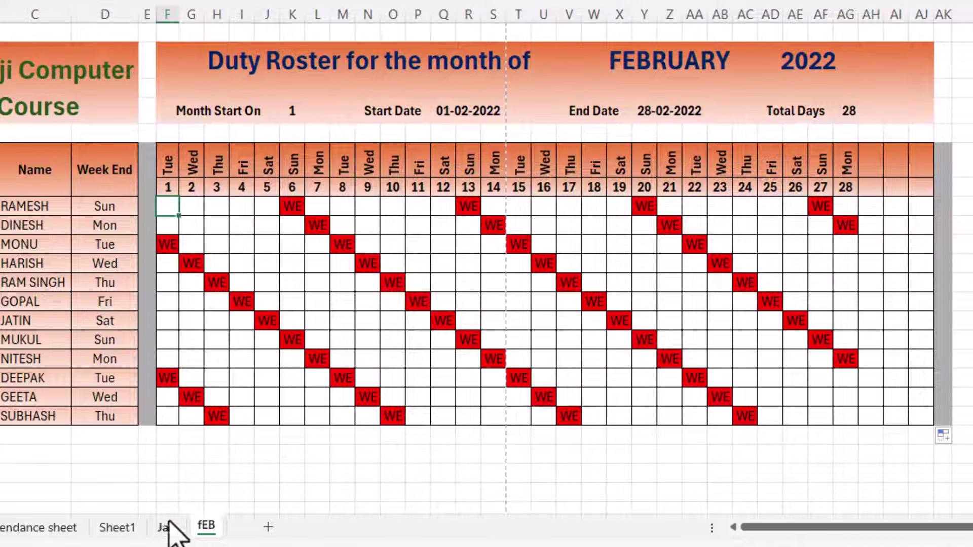
pyautogui.click(167, 527)
pyautogui.click(926, 209)
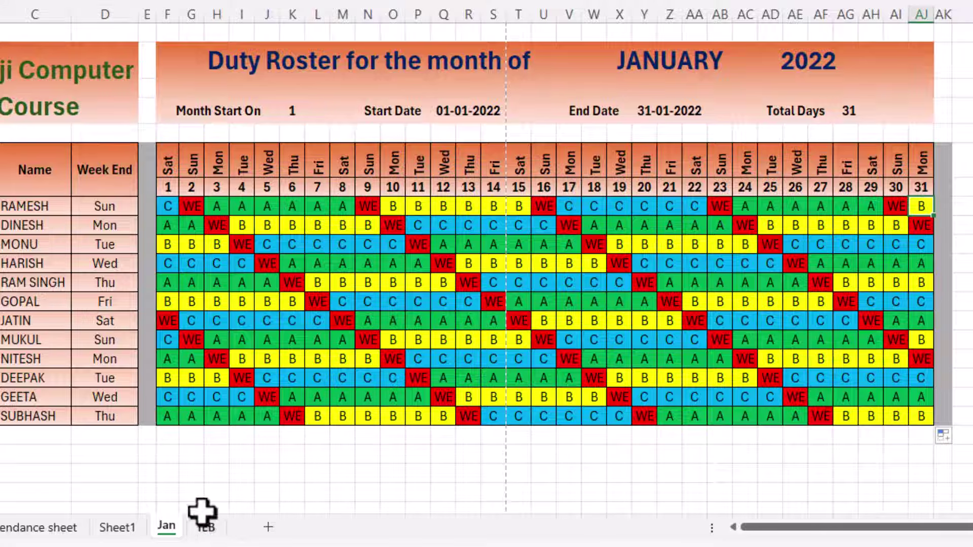
pyautogui.click(207, 527)
pyautogui.write('B')
pyautogui.press('Tab')
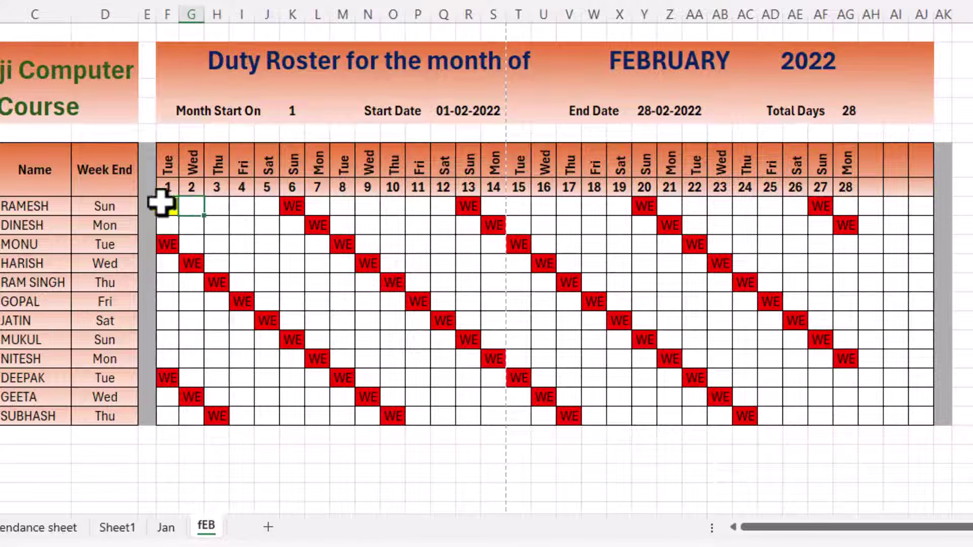
pyautogui.click(162, 226)
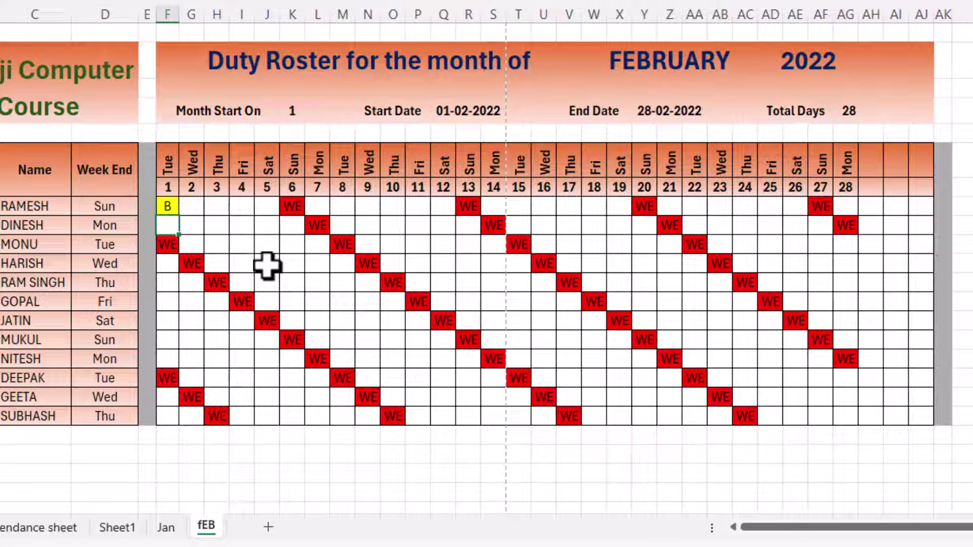
pyautogui.write('A')
pyautogui.press('Return')
pyautogui.click(169, 226)
pyautogui.press('Delete')
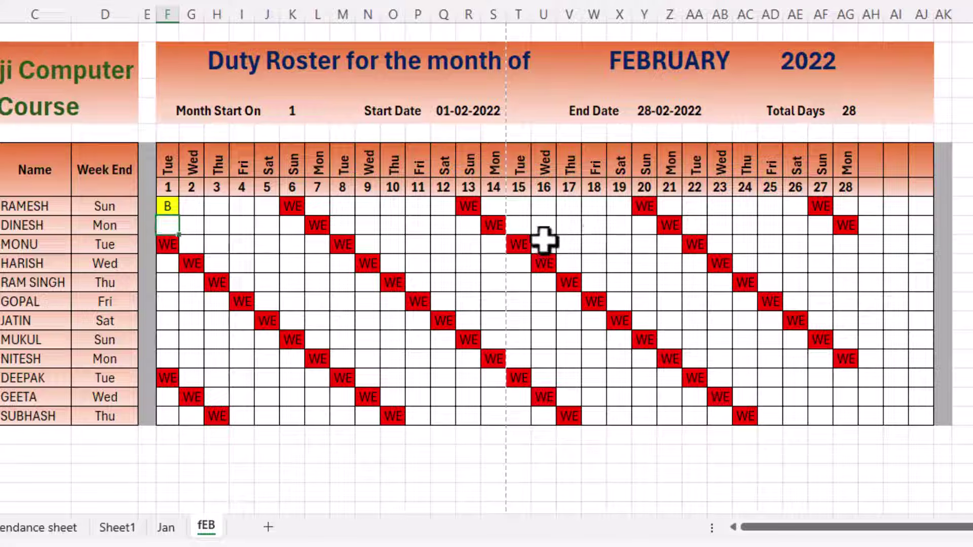
# - Enter day 1 shifts C, A, B, C and A for the second, fourth, fifth, sixth and seventh employees, keeping the third employee's WE
pyautogui.write('C')
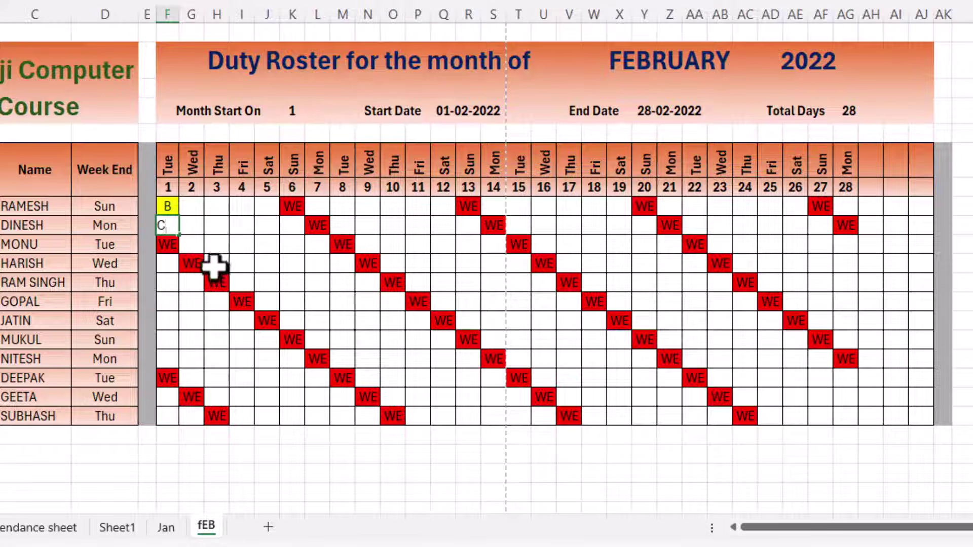
pyautogui.press('Return')
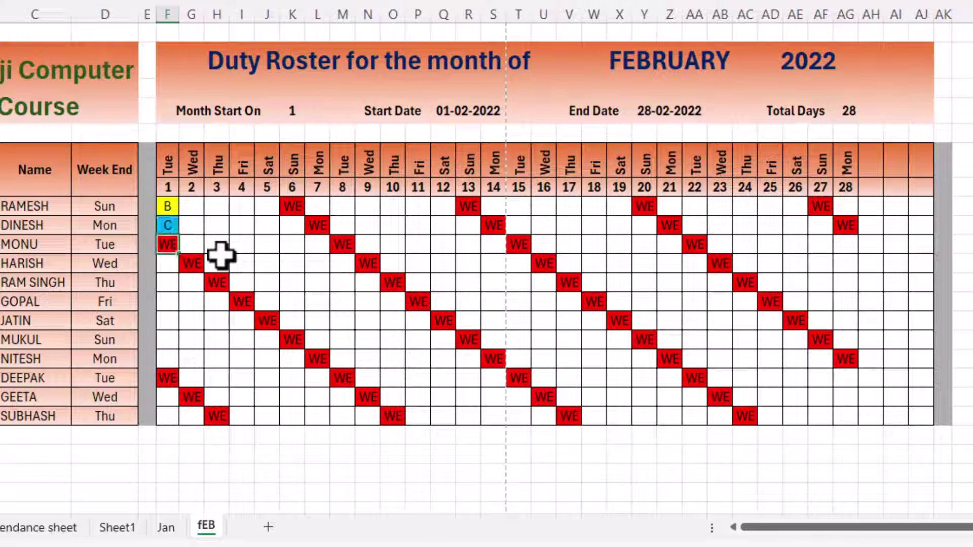
pyautogui.write('B')
pyautogui.press('Return')
pyautogui.write('C')
pyautogui.press('Return')
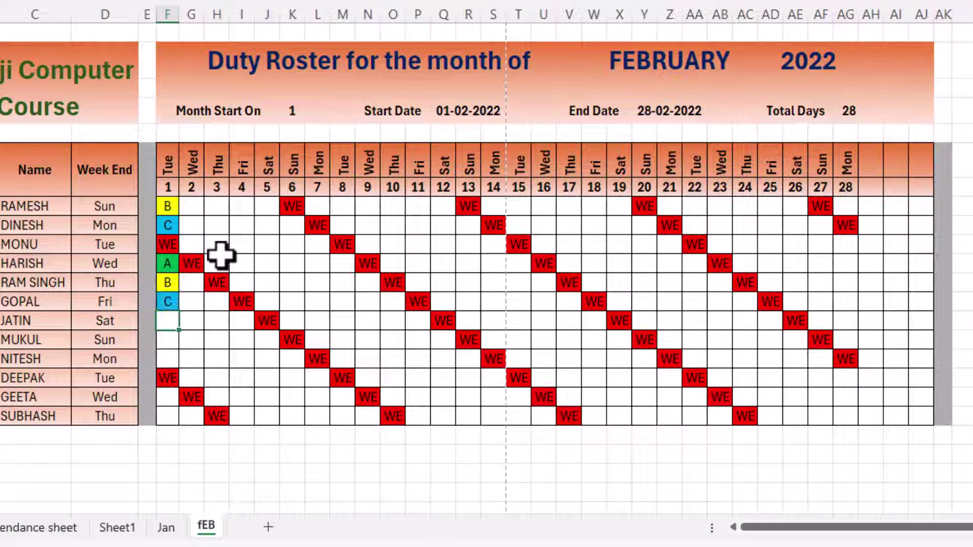
pyautogui.write('A')
pyautogui.press('Return')
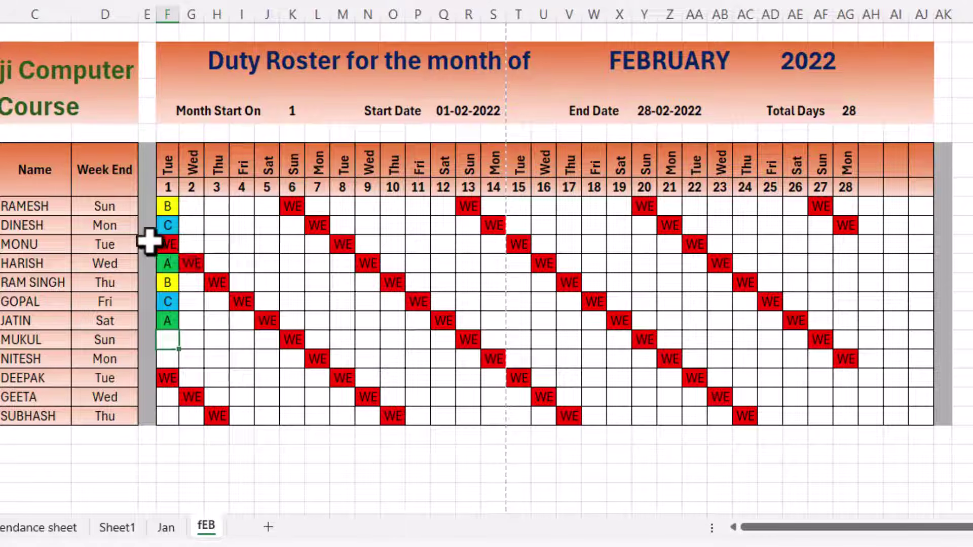
# - Review the first employee's February cells, and compare employees' week-end days and shift rotation on the Jan sheet
pyautogui.moveTo(191, 205); pyautogui.dragTo(276, 208)
pyautogui.click(319, 207)
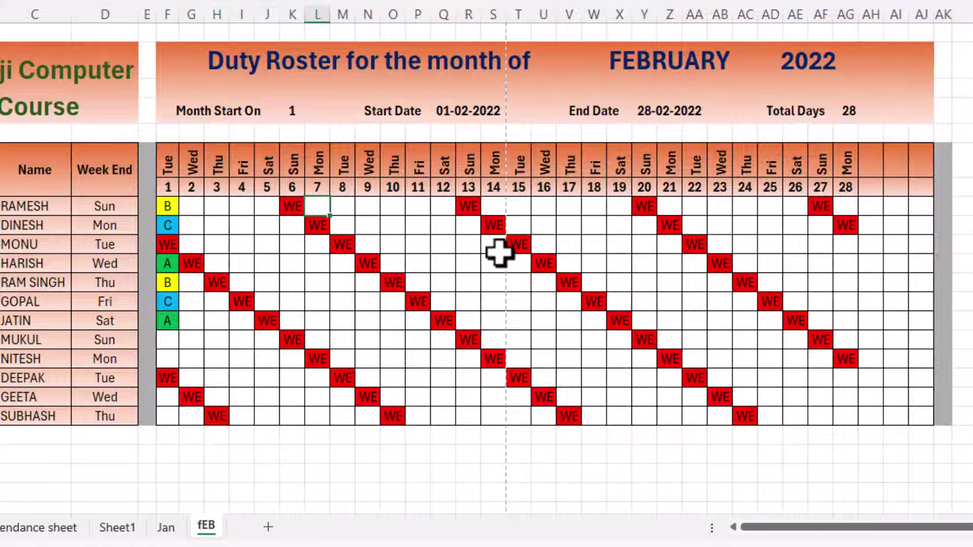
pyautogui.click(170, 208)
pyautogui.moveTo(258, 207); pyautogui.dragTo(180, 207)
pyautogui.click(166, 528)
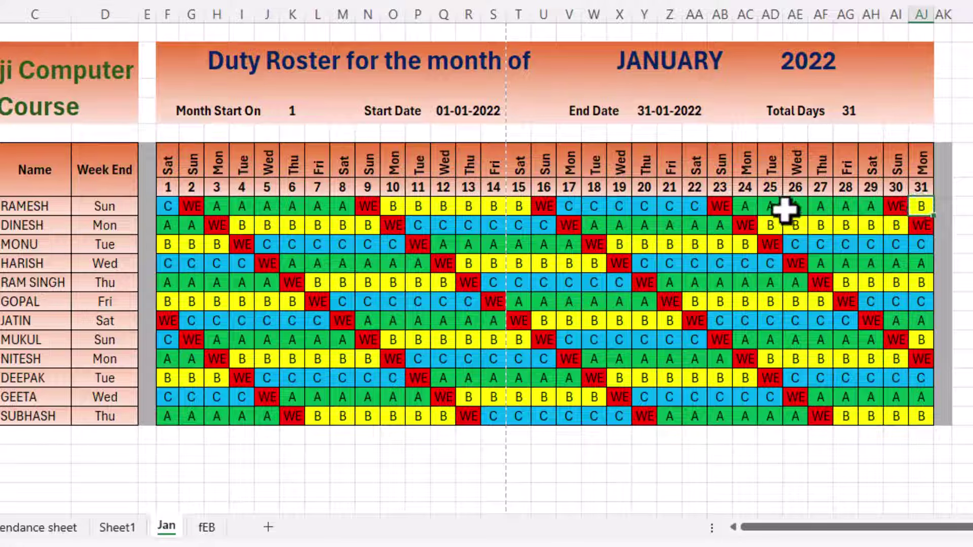
pyautogui.click(777, 206)
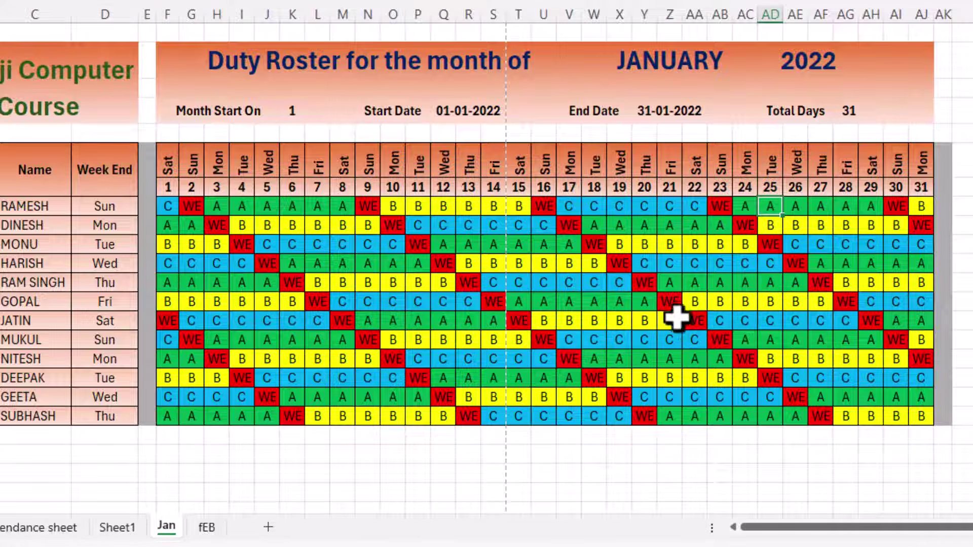
pyautogui.click(38, 206)
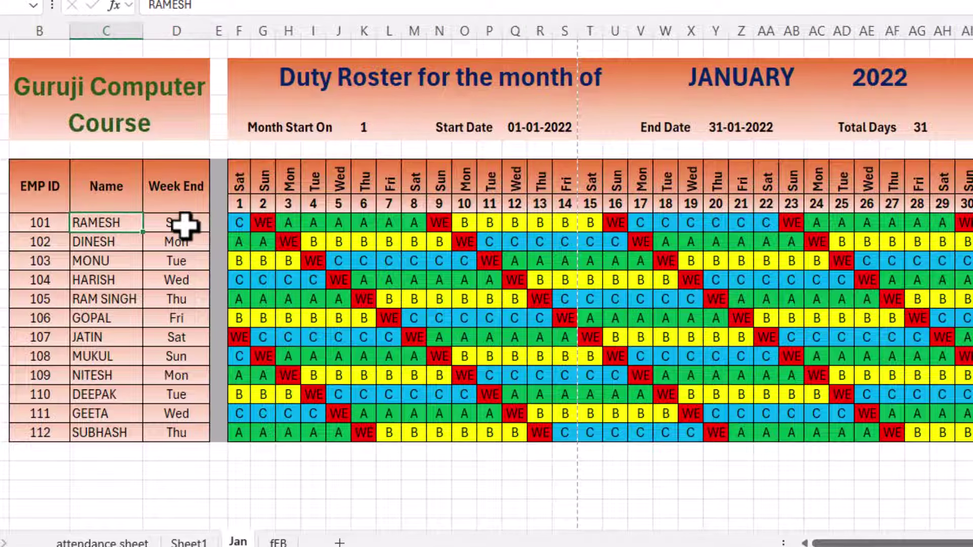
pyautogui.click(185, 225)
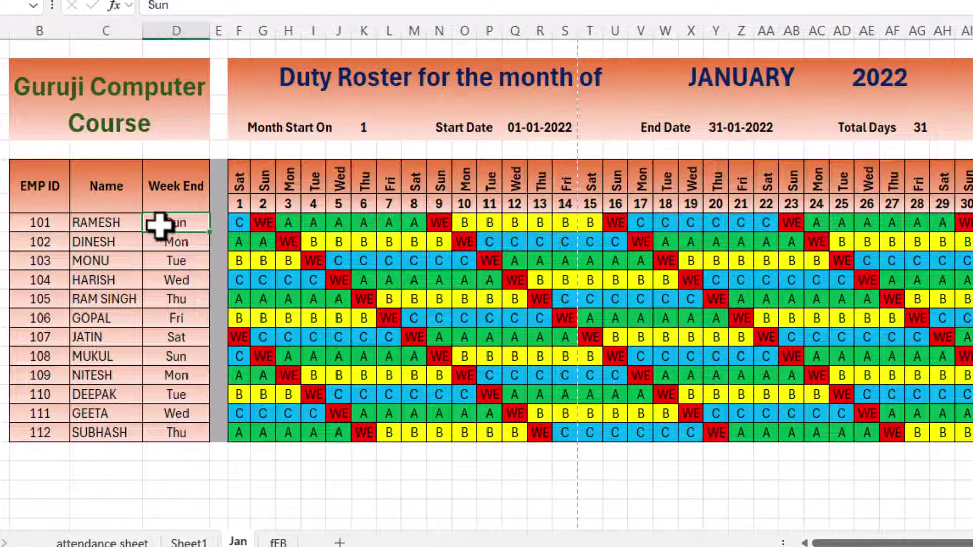
pyautogui.click(127, 223)
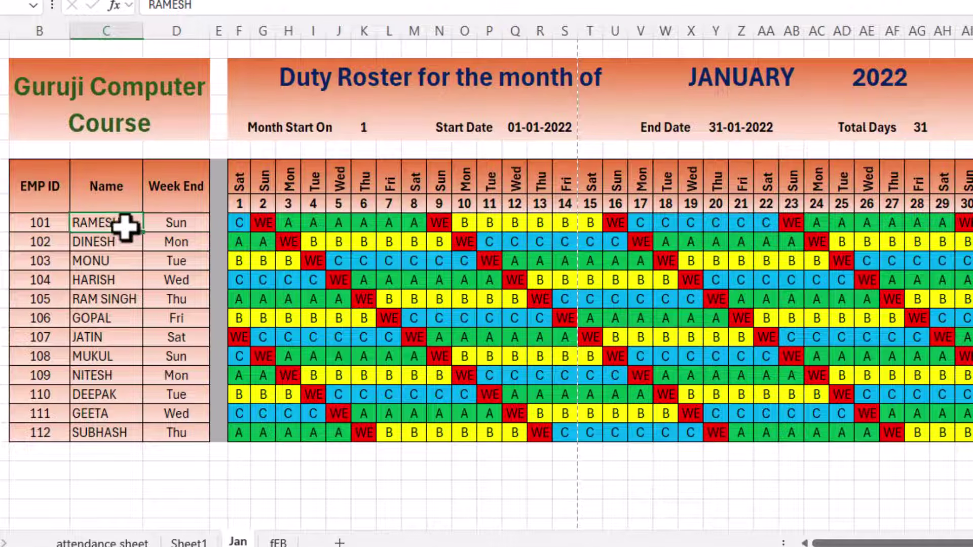
pyautogui.click(198, 223)
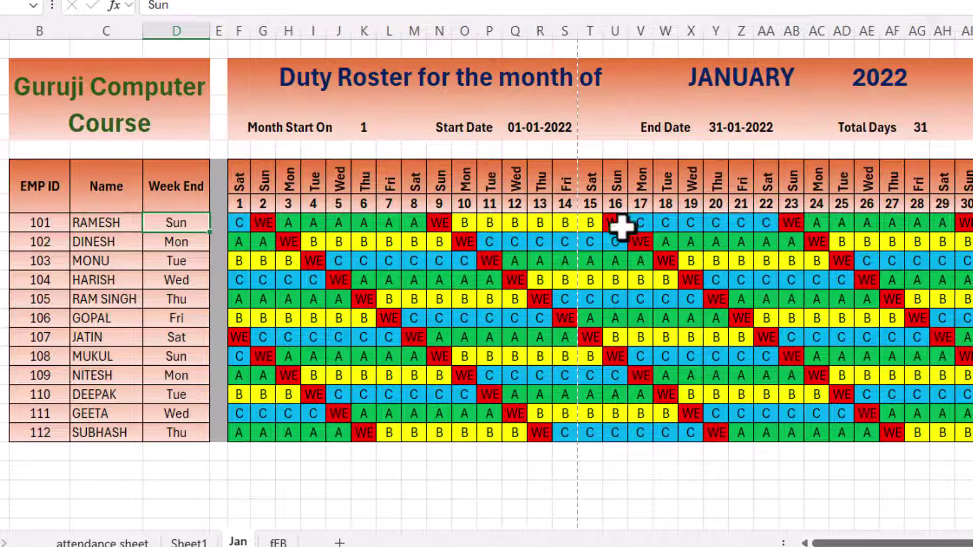
pyautogui.click(139, 246)
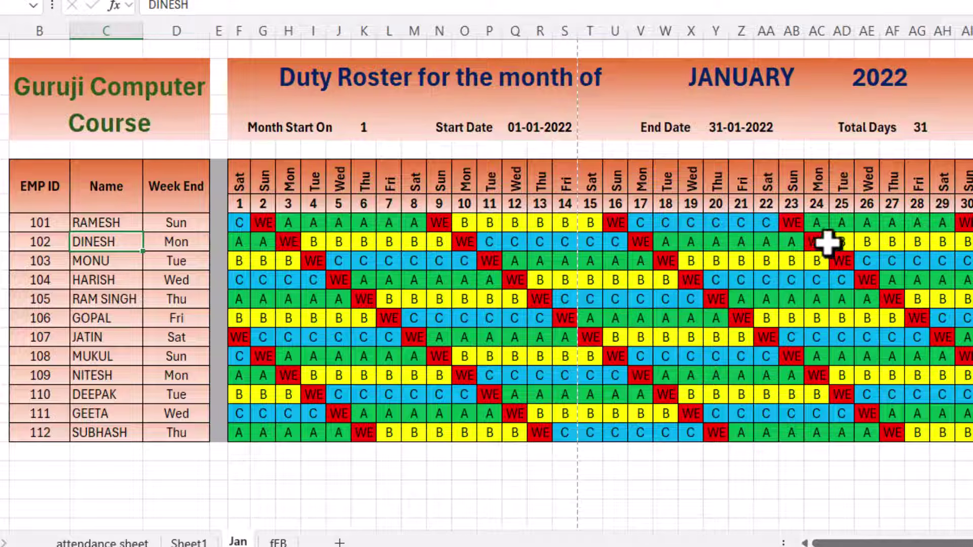